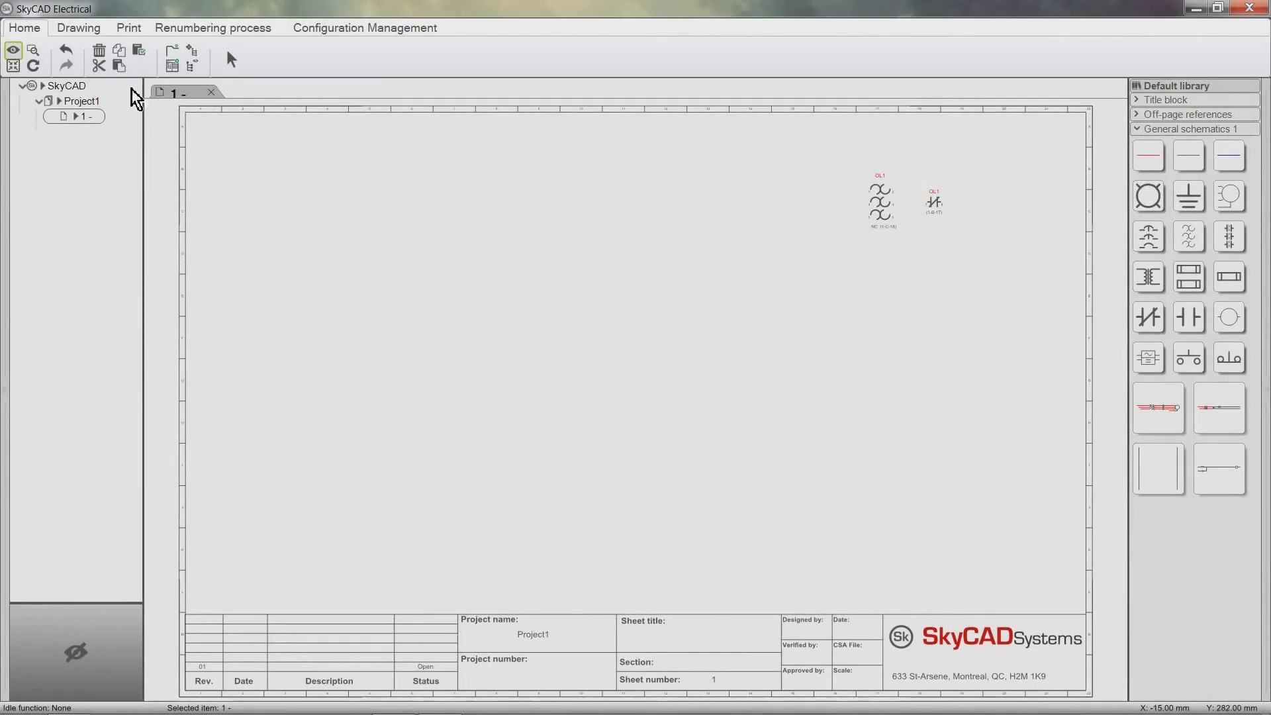
Step: Turn on the dot grid display and snap to grid for sheet 1
{"action": "left_click", "coordinate": [79, 36]}
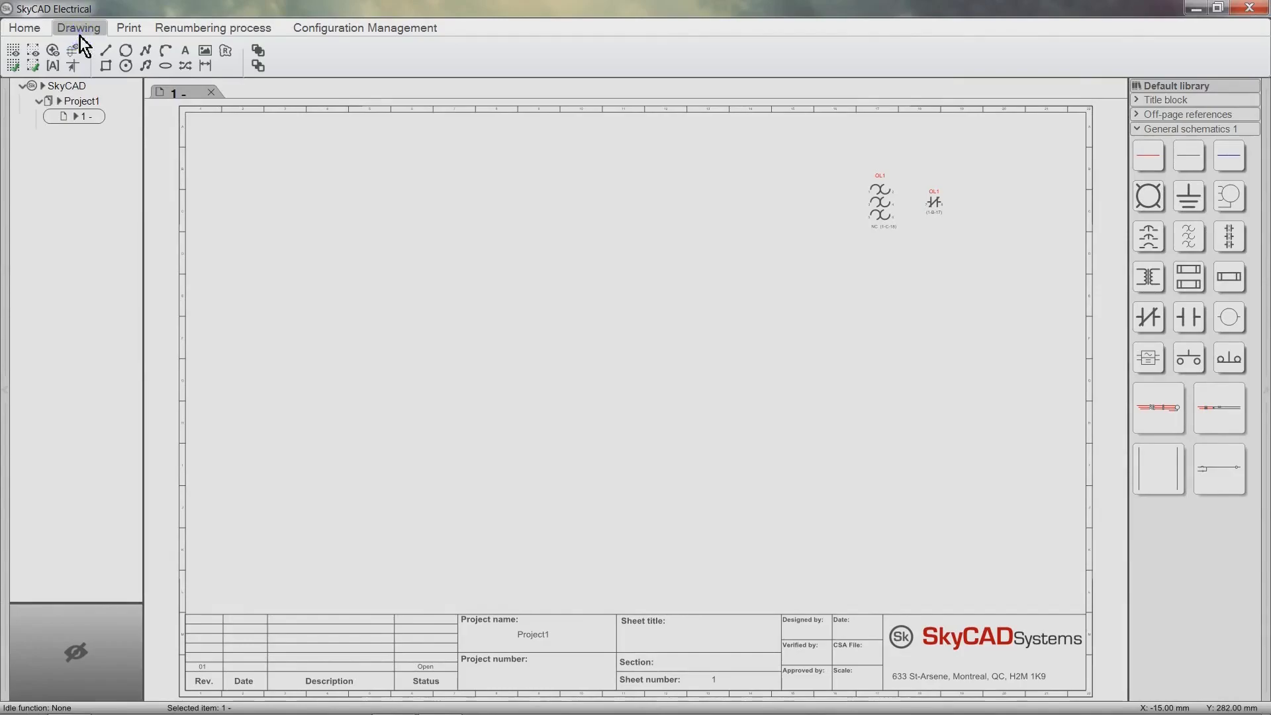
{"action": "left_click", "coordinate": [21, 49]}
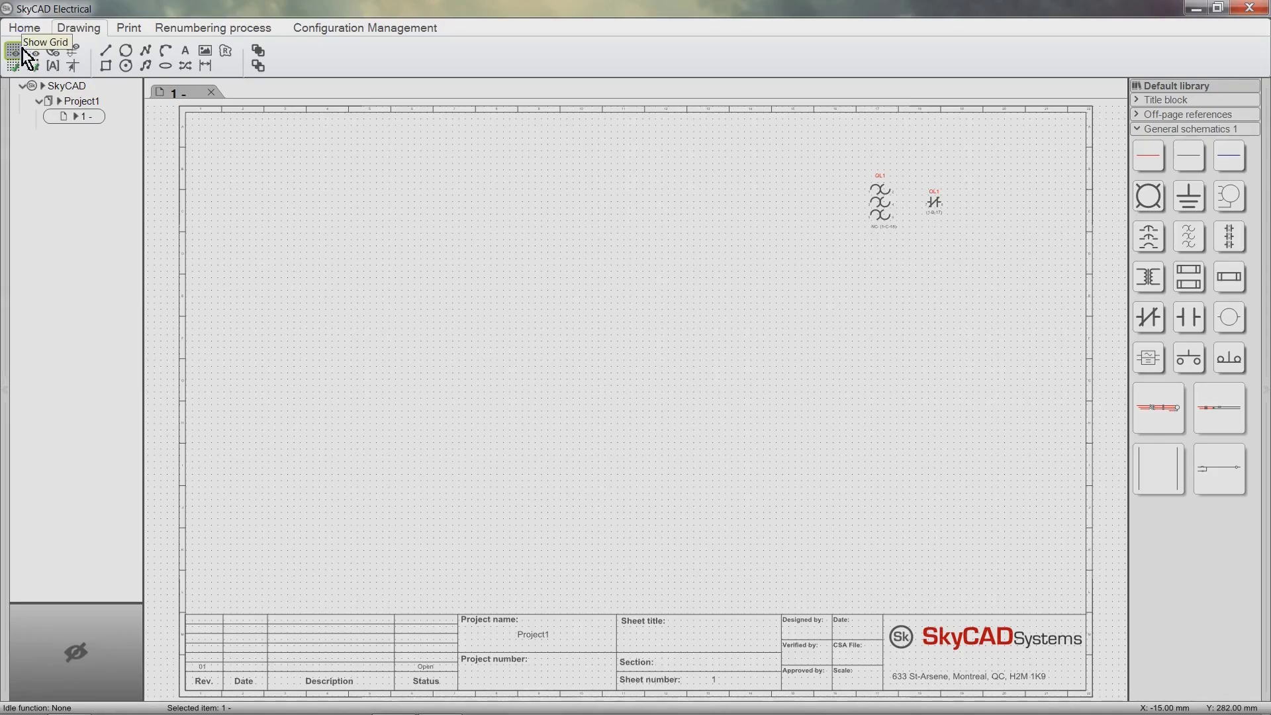
{"action": "left_click", "coordinate": [14, 64]}
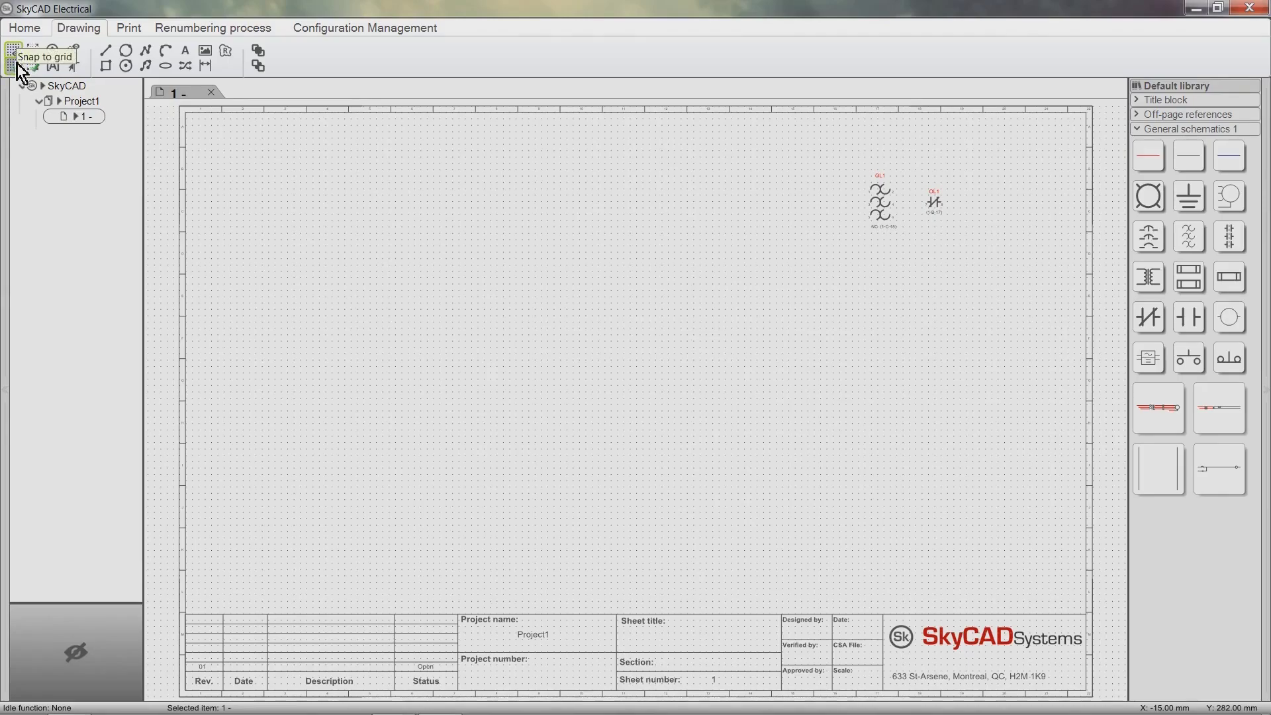
Step: Switch snapping to the finer sub-grid and turn off the major grid dots
{"action": "left_click", "coordinate": [110, 57]}
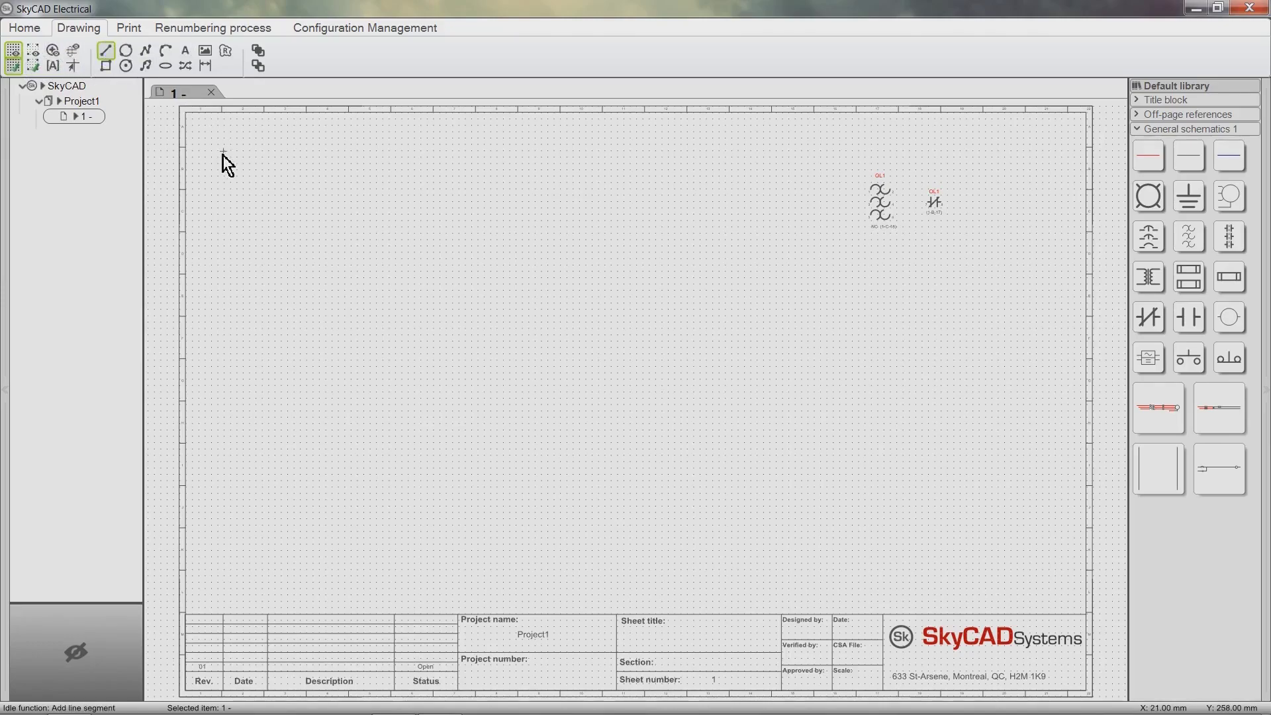
{"action": "scroll", "coordinate": [222, 155], "scroll_direction": "up", "scroll_amount": 1}
{"action": "scroll", "coordinate": [223, 157], "scroll_direction": "up", "scroll_amount": 3}
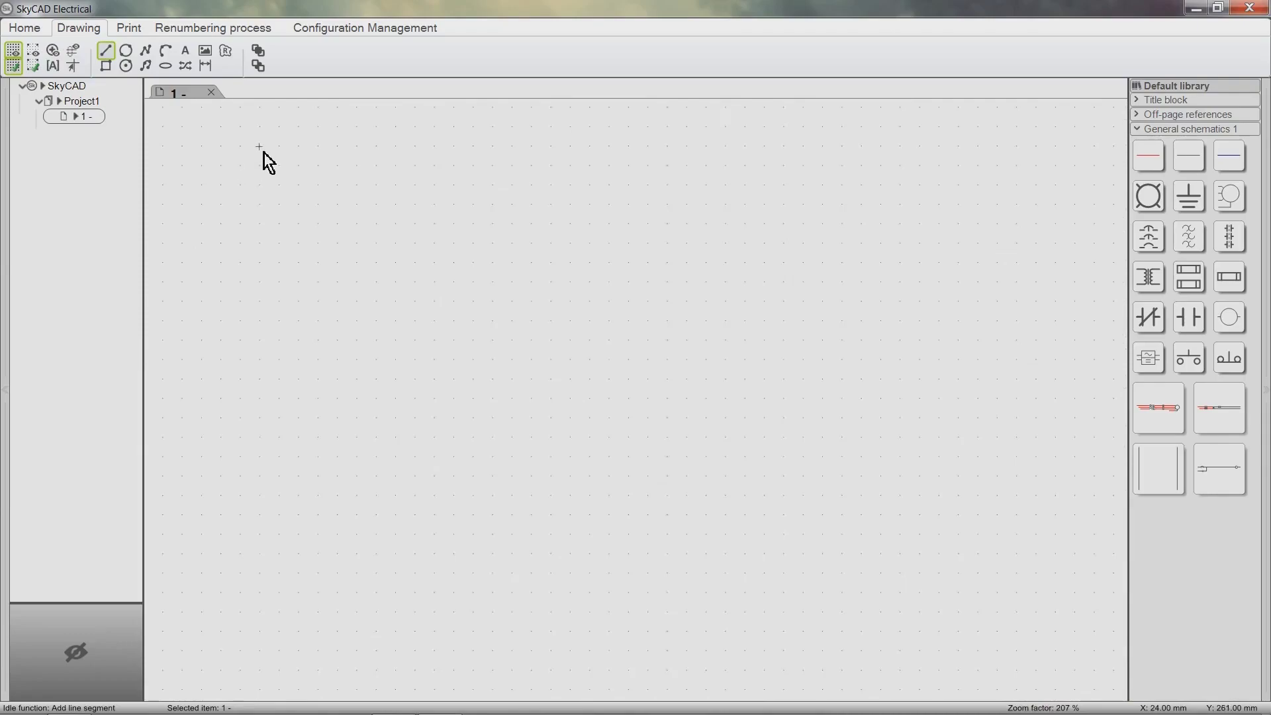
{"action": "left_click", "coordinate": [32, 53]}
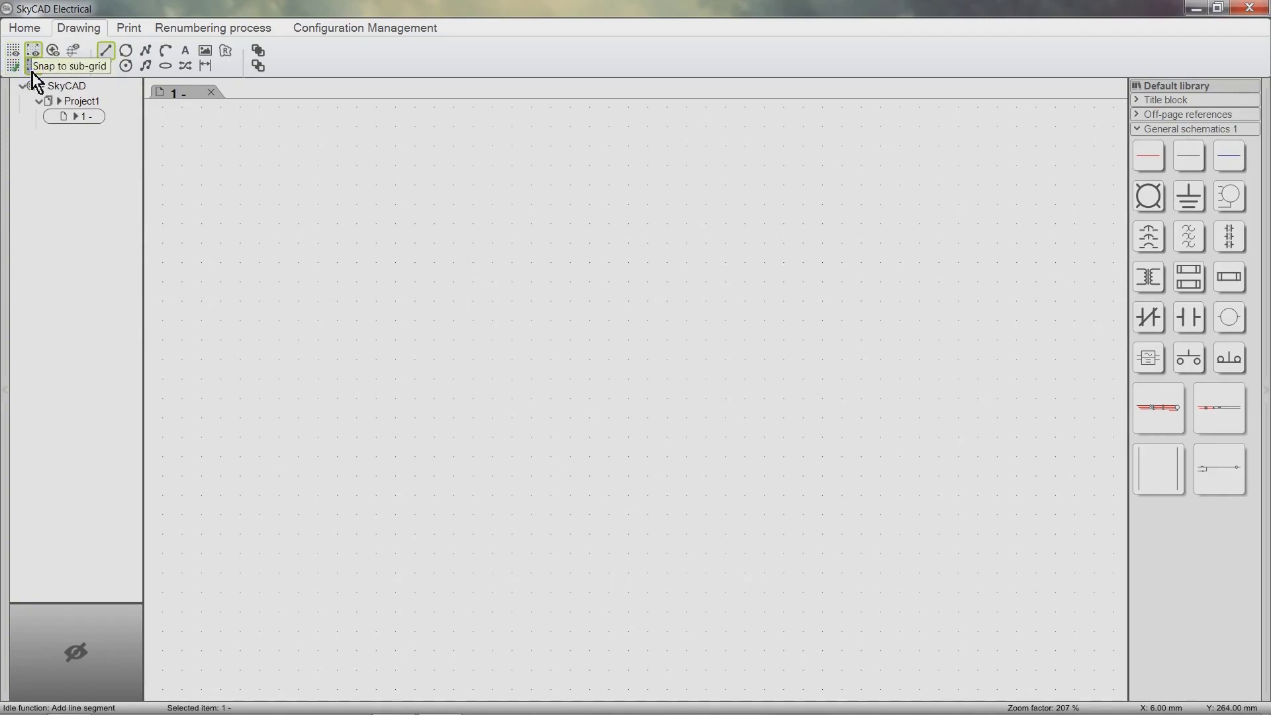
{"action": "scroll", "coordinate": [208, 167], "scroll_direction": "up", "scroll_amount": 3}
{"action": "scroll", "coordinate": [208, 169], "scroll_direction": "up", "scroll_amount": 1}
{"action": "left_click", "coordinate": [14, 53]}
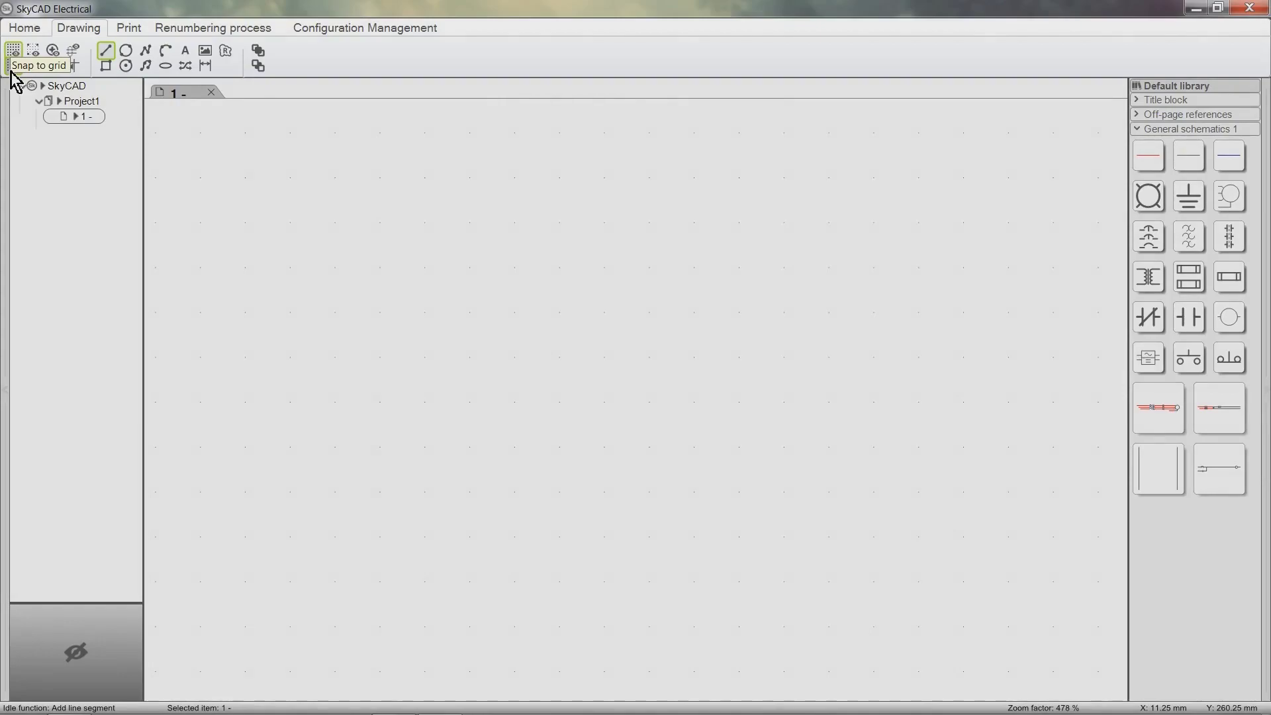
Step: Draw a horizontal line, a vertical line below its right end, and a diagonal line
{"action": "left_click", "coordinate": [106, 50]}
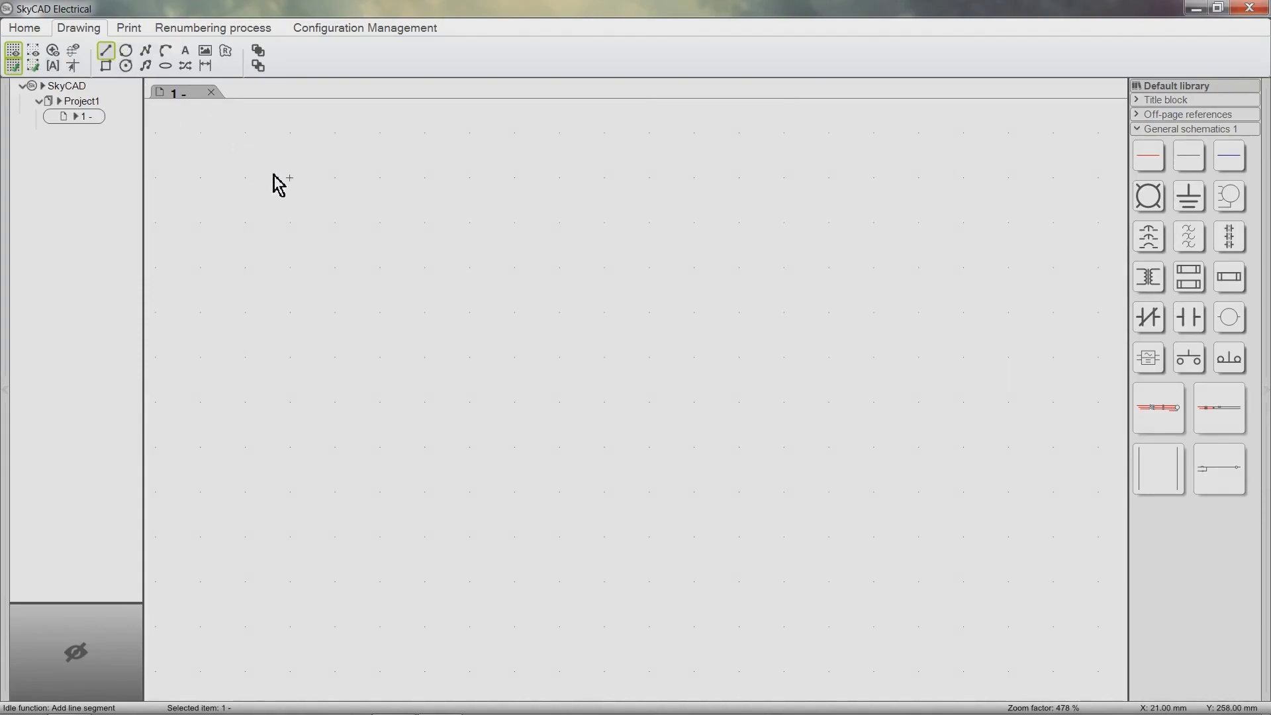
{"action": "left_click", "coordinate": [291, 223]}
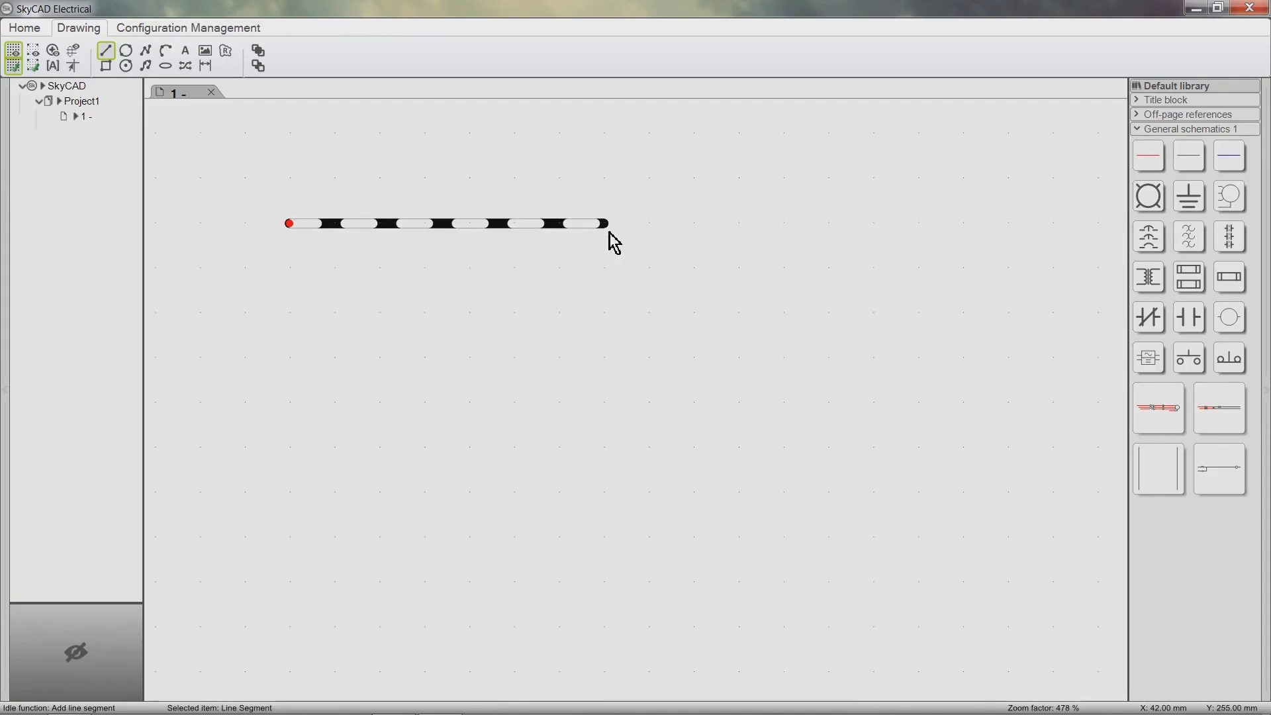
{"action": "left_click", "coordinate": [609, 232]}
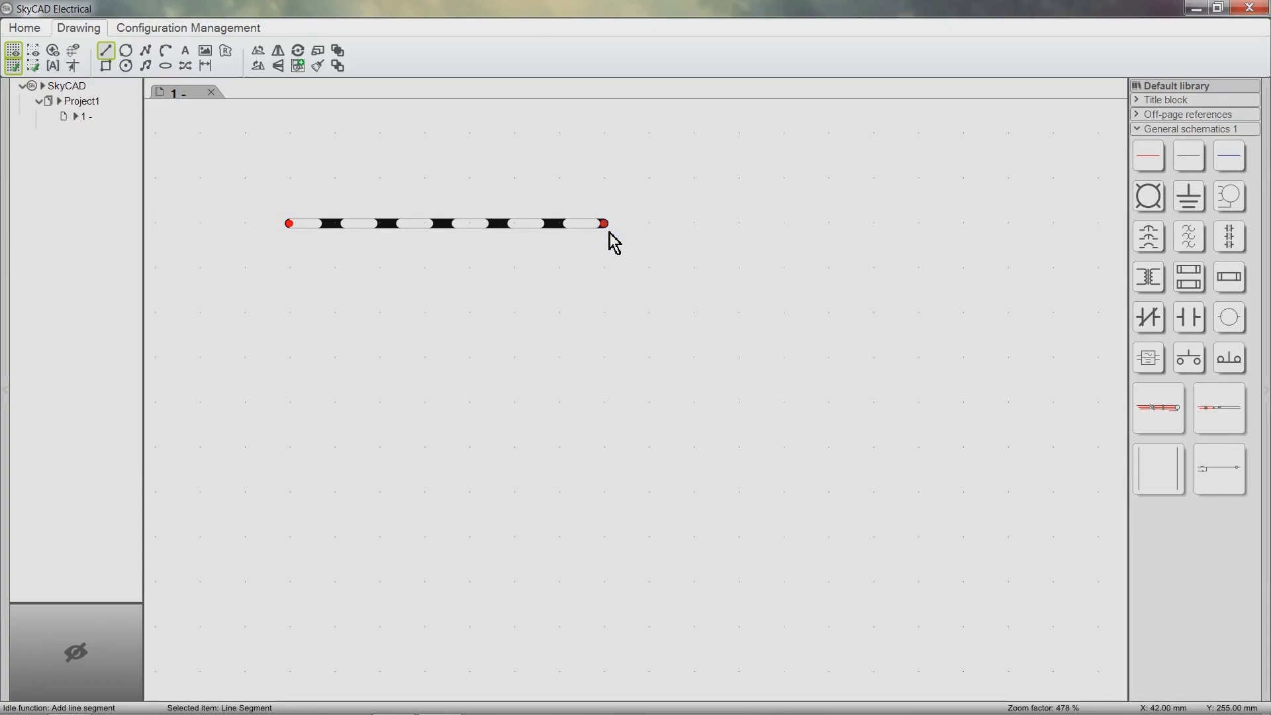
{"action": "left_click", "coordinate": [607, 271]}
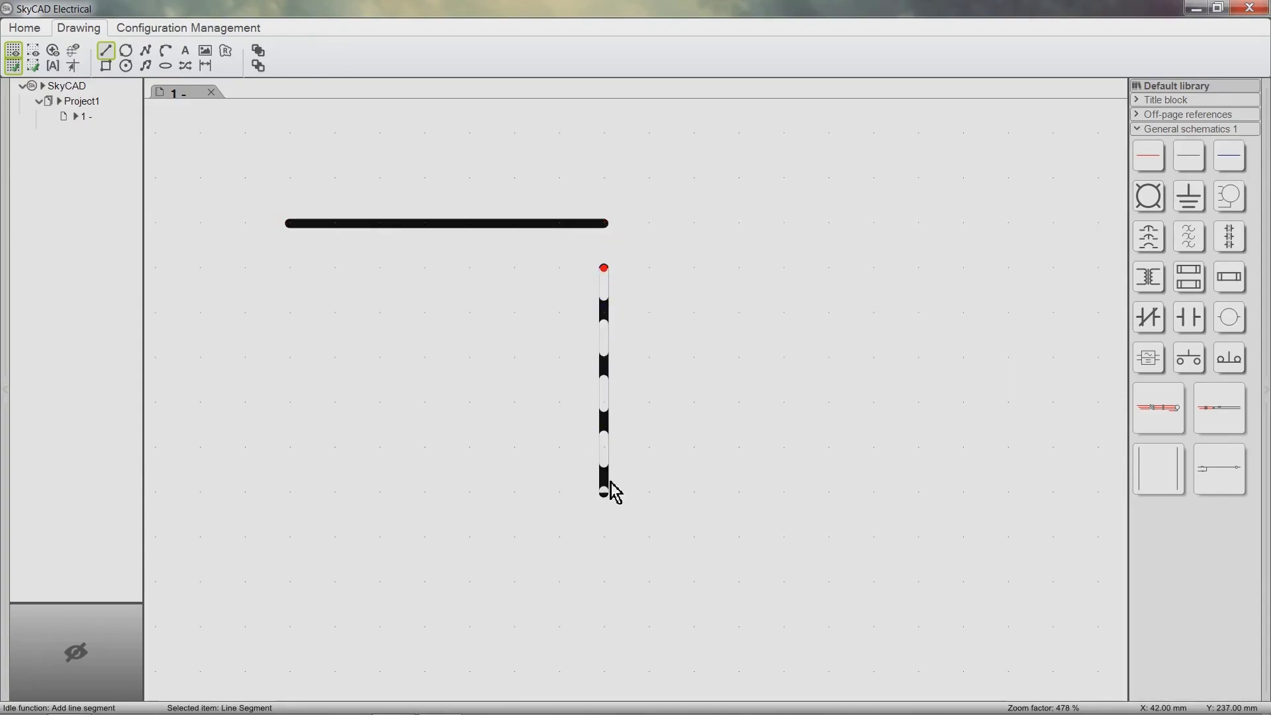
{"action": "left_click", "coordinate": [608, 485]}
{"action": "left_click", "coordinate": [560, 494]}
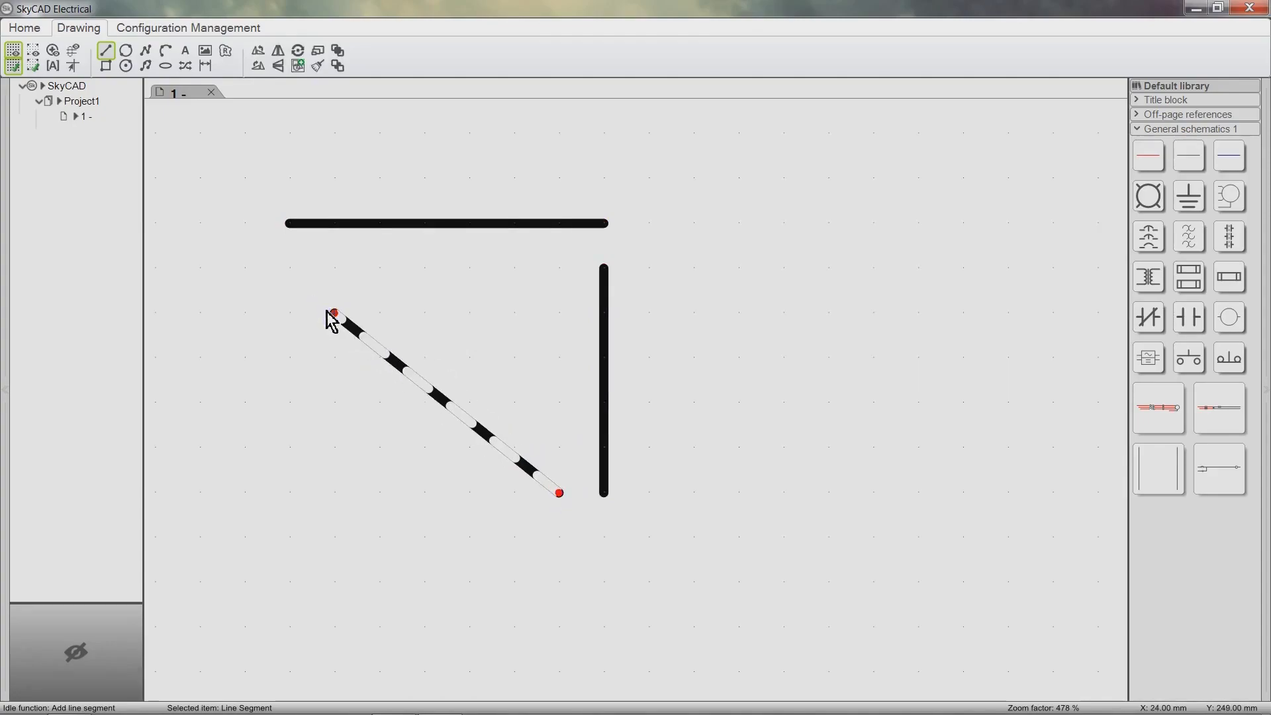
{"action": "key", "text": "Escape"}
{"action": "scroll", "coordinate": [316, 321], "scroll_direction": "up", "scroll_amount": 2}
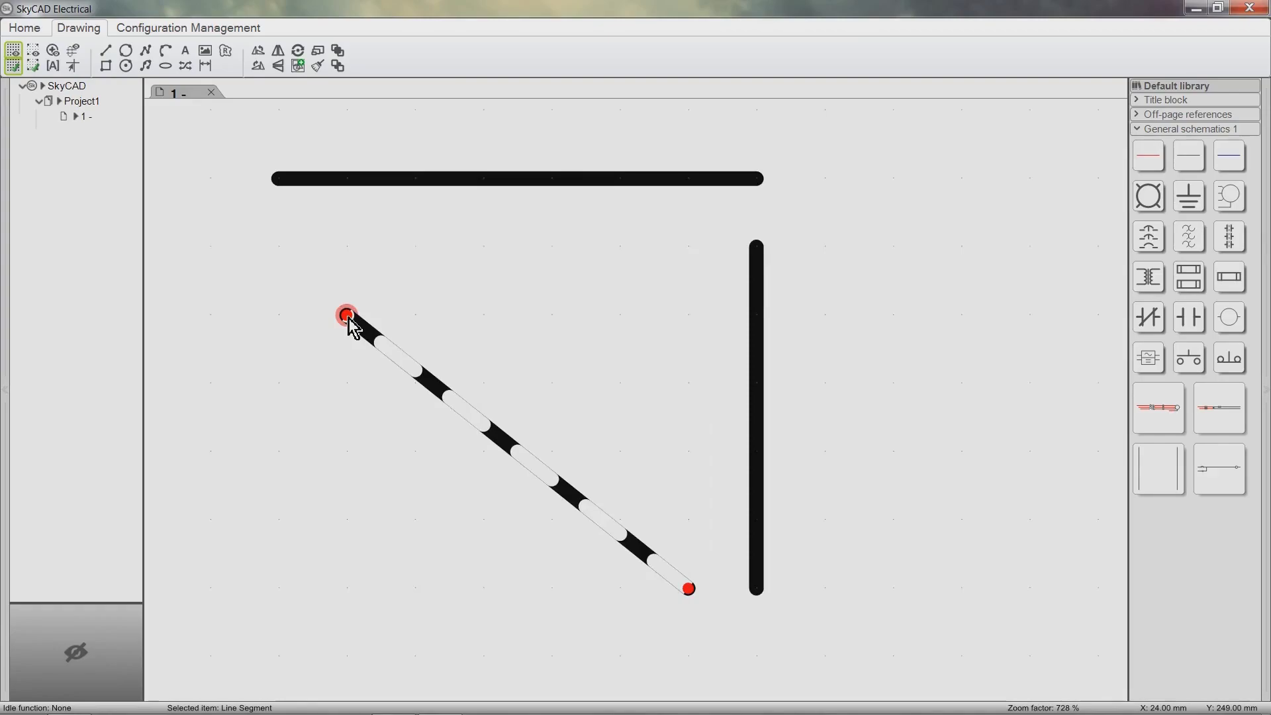
Step: Drag the diagonal's endpoints level into a lower horizontal line and open its properties
{"action": "left_click_drag", "start_coordinate": [346, 316], "coordinate": [297, 429]}
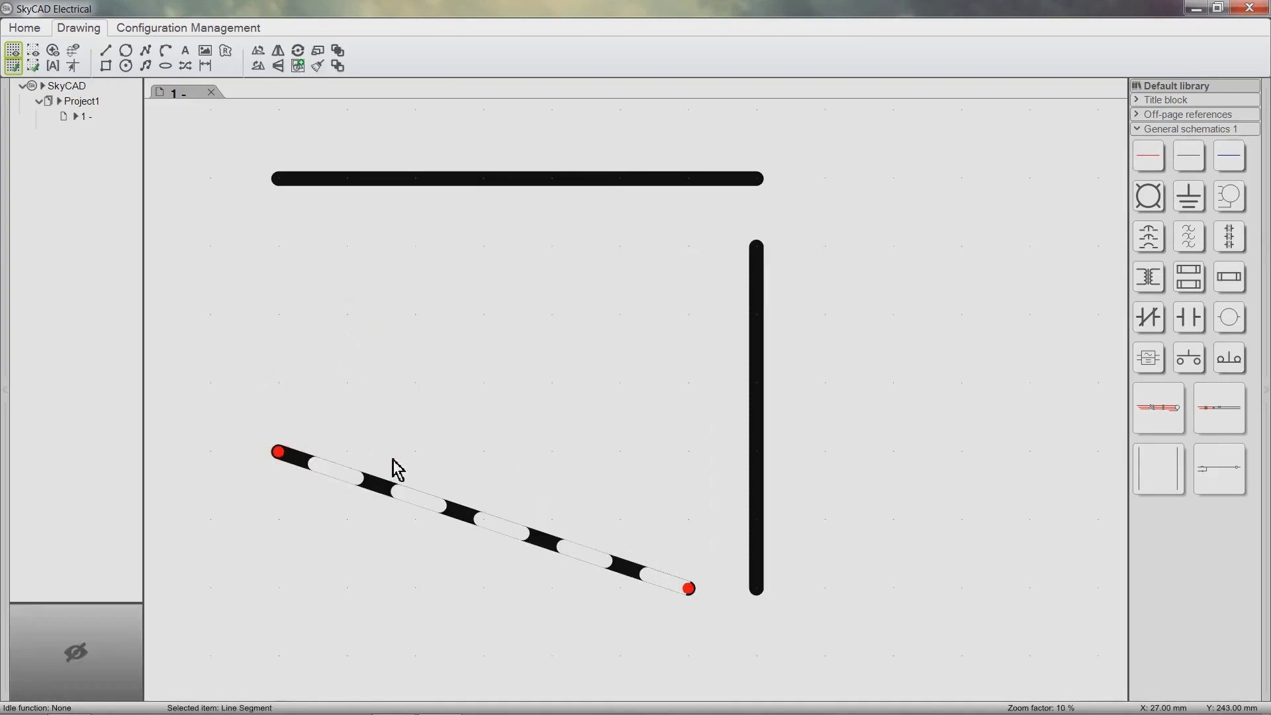
{"action": "left_click_drag", "start_coordinate": [689, 588], "coordinate": [690, 453]}
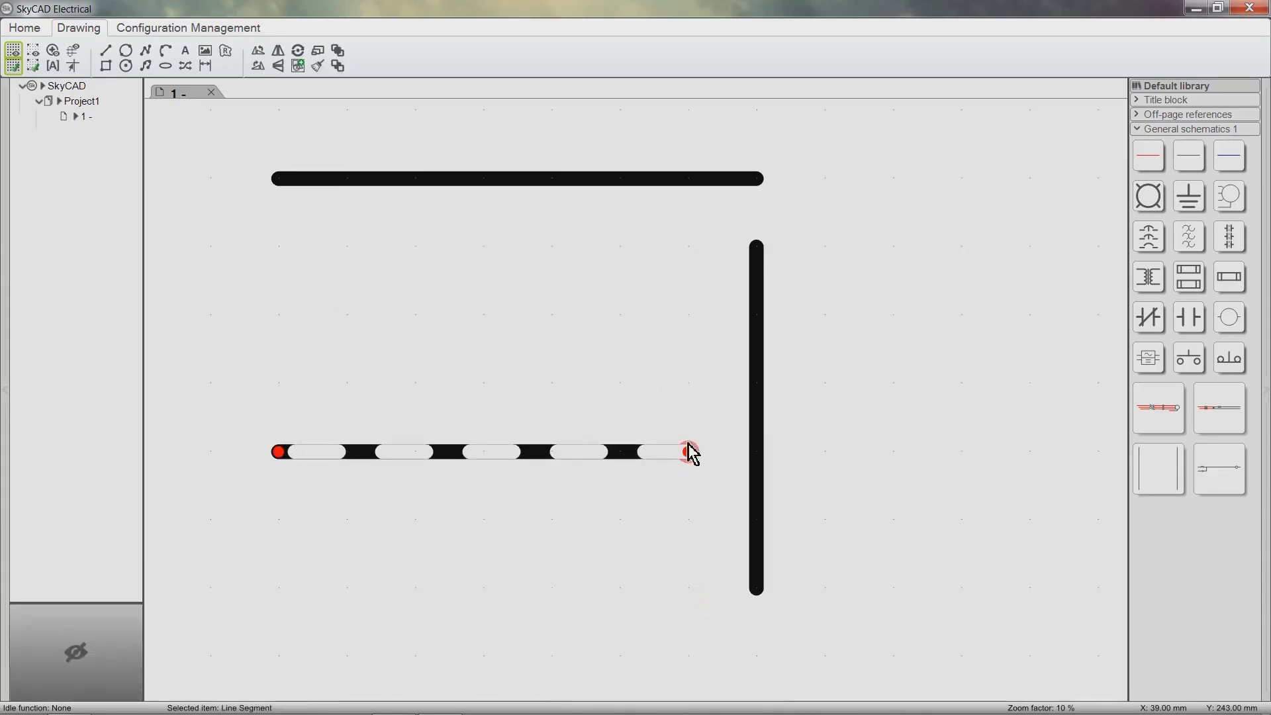
{"action": "double_click", "coordinate": [640, 451]}
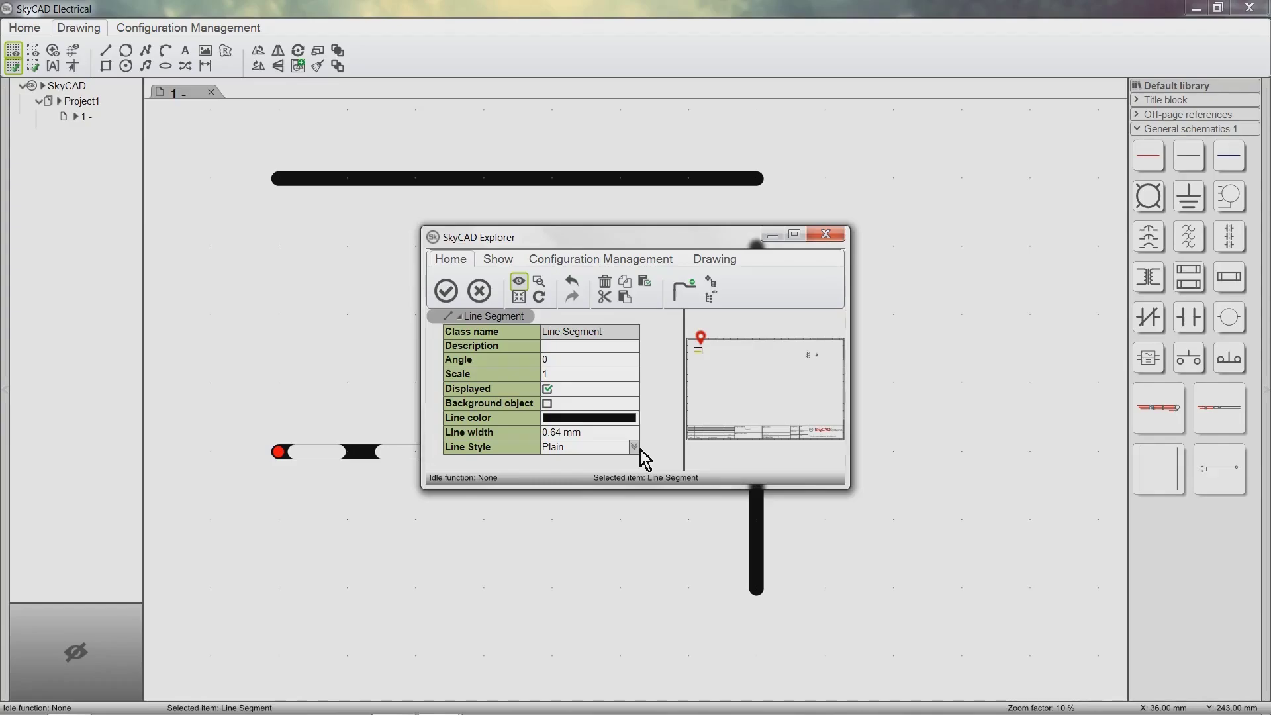
Step: Set the lower horizontal line's Line color to blue and apply the change
{"action": "left_click", "coordinate": [618, 419]}
{"action": "left_click", "coordinate": [618, 418]}
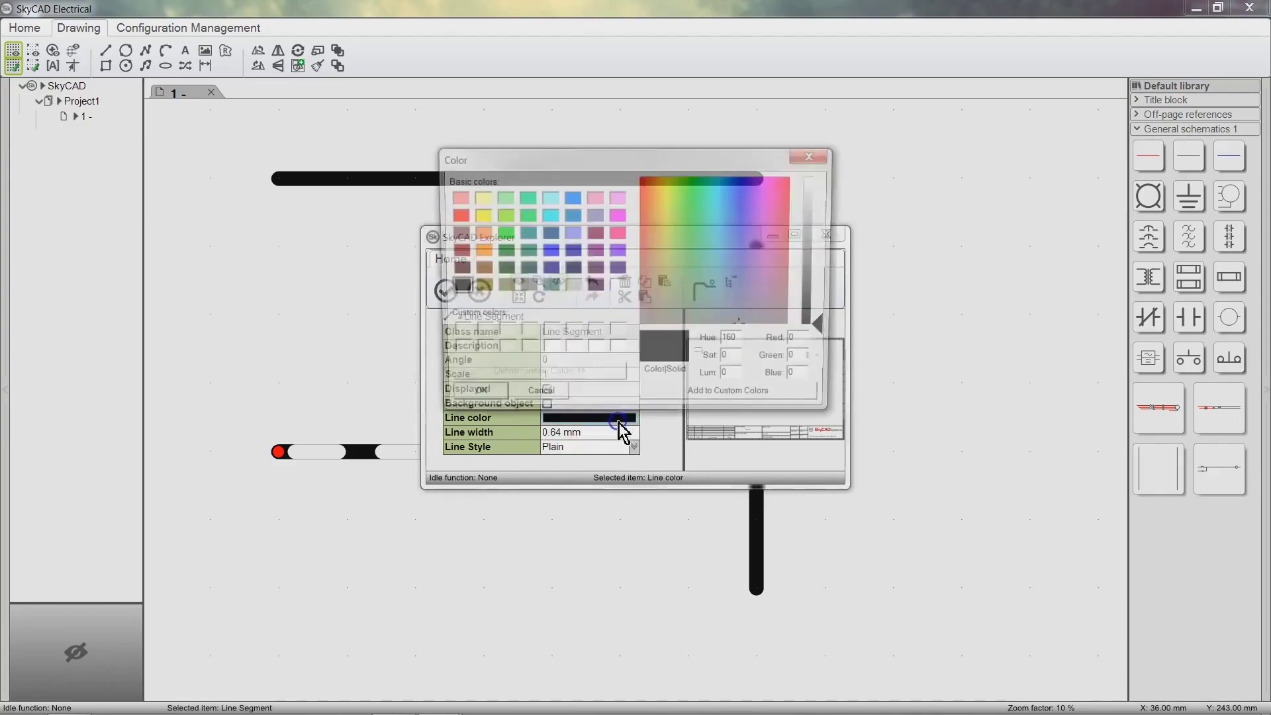
{"action": "left_click", "coordinate": [549, 251]}
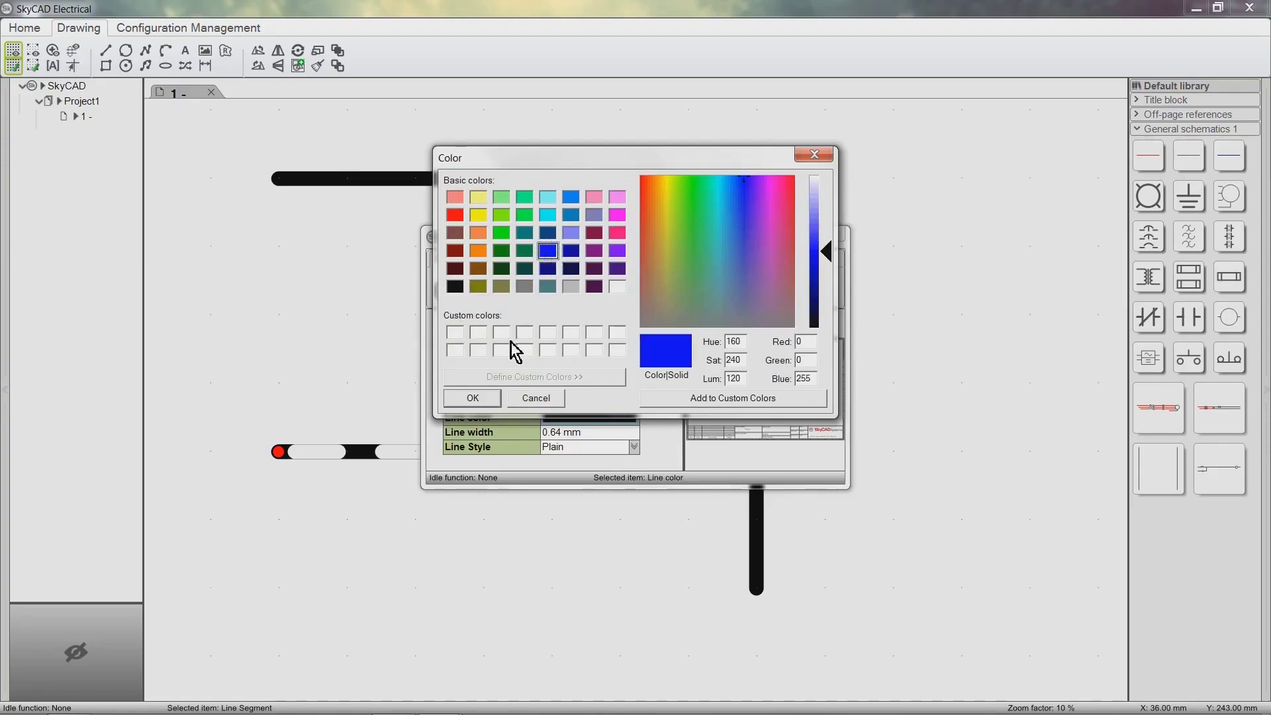
{"action": "left_click", "coordinate": [473, 398]}
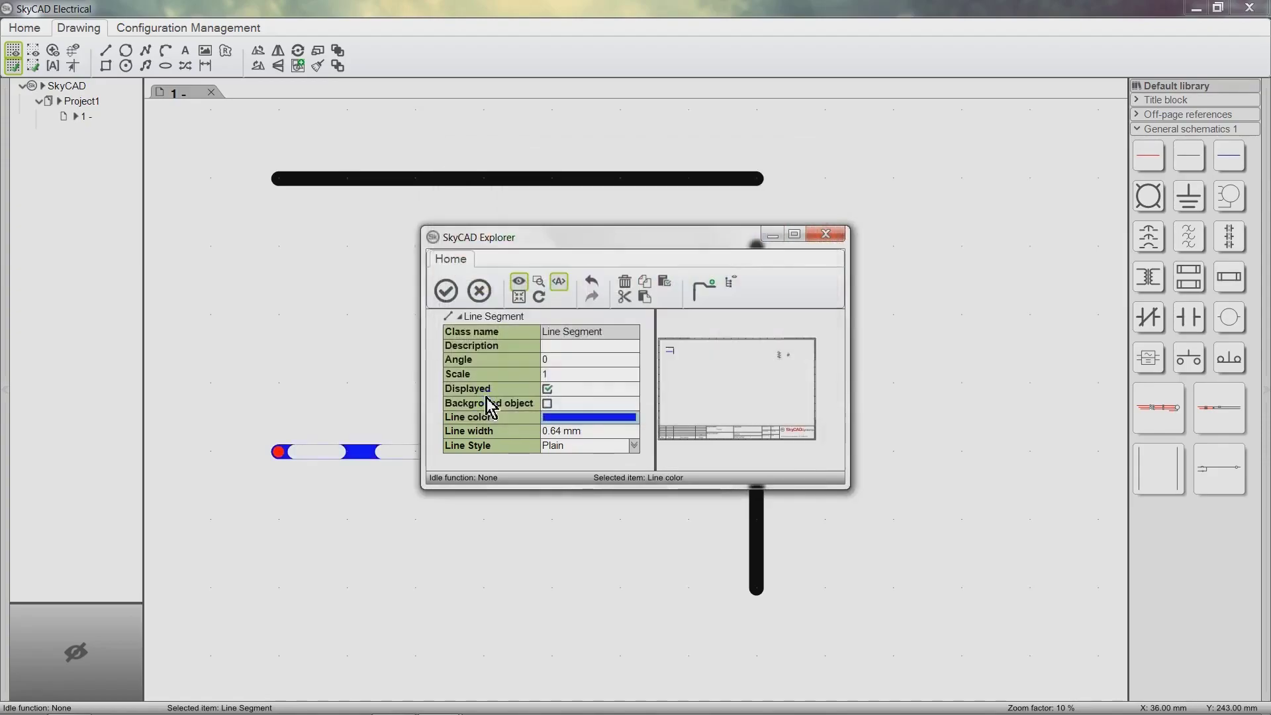
{"action": "left_click", "coordinate": [444, 292]}
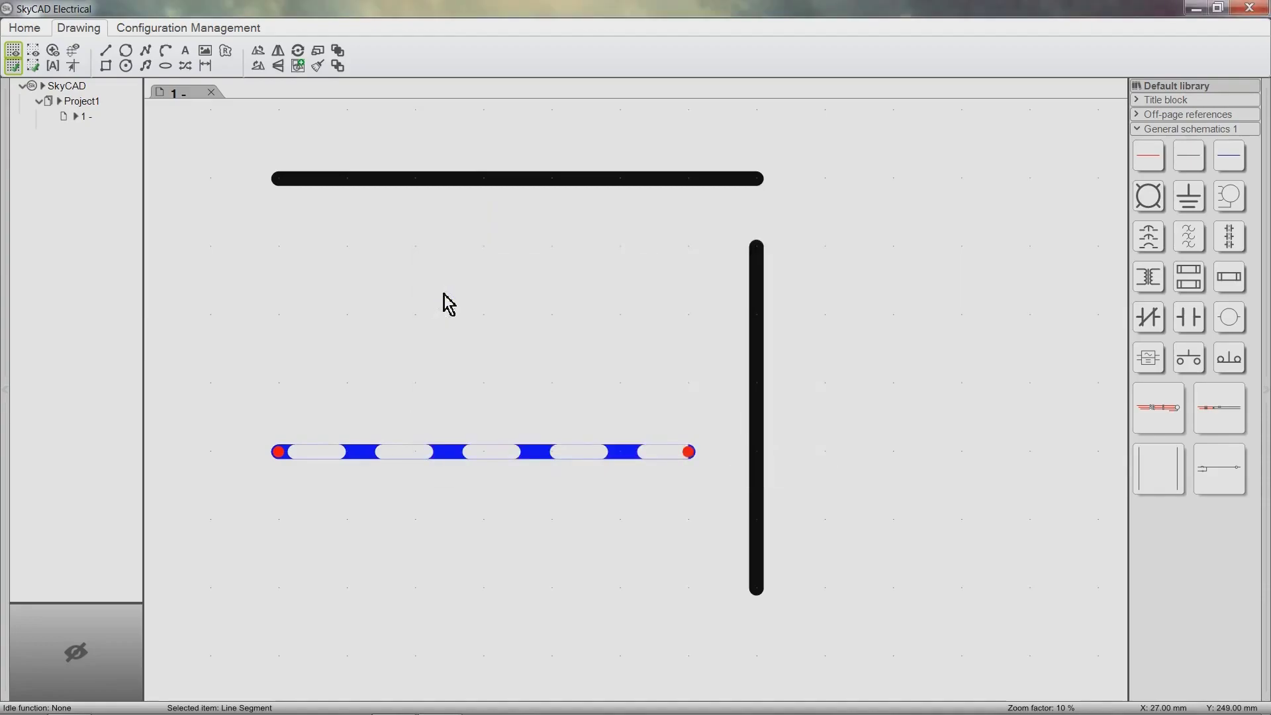
Step: Draw a diagonal line from the top black line down to the blue horizontal line
{"action": "left_click", "coordinate": [105, 50]}
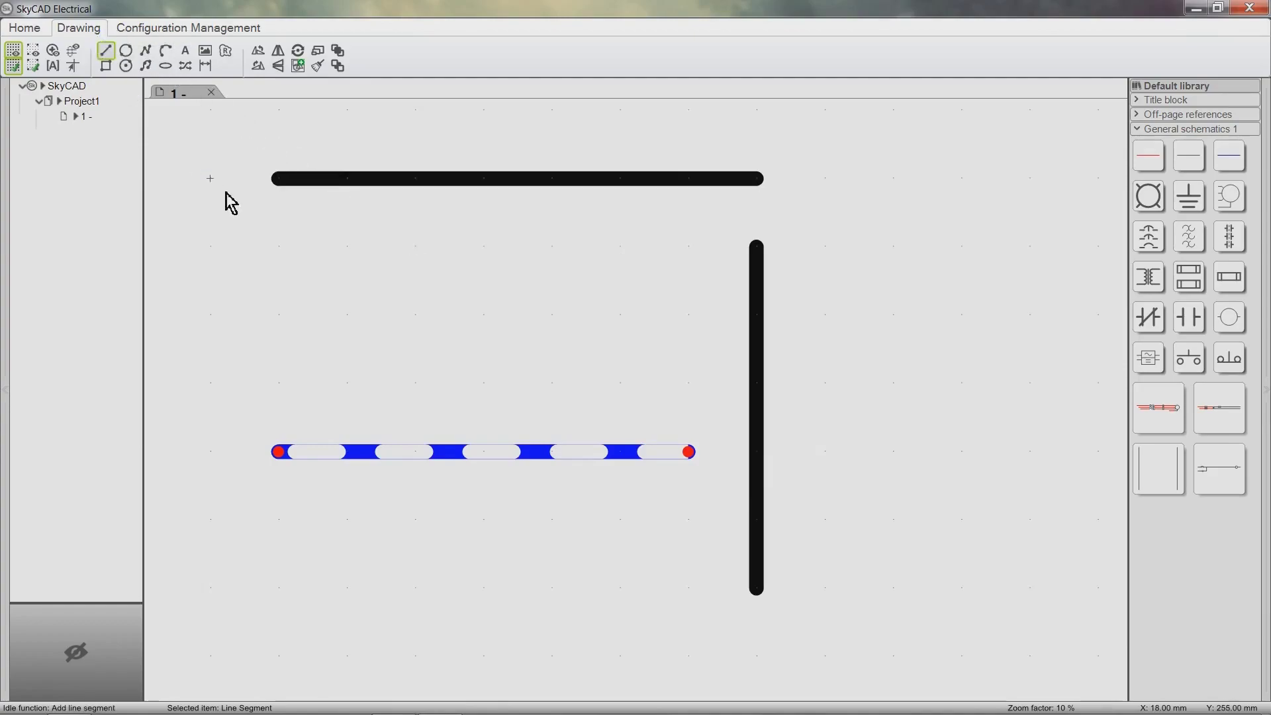
{"action": "left_click", "coordinate": [277, 248]}
{"action": "left_click", "coordinate": [635, 391]}
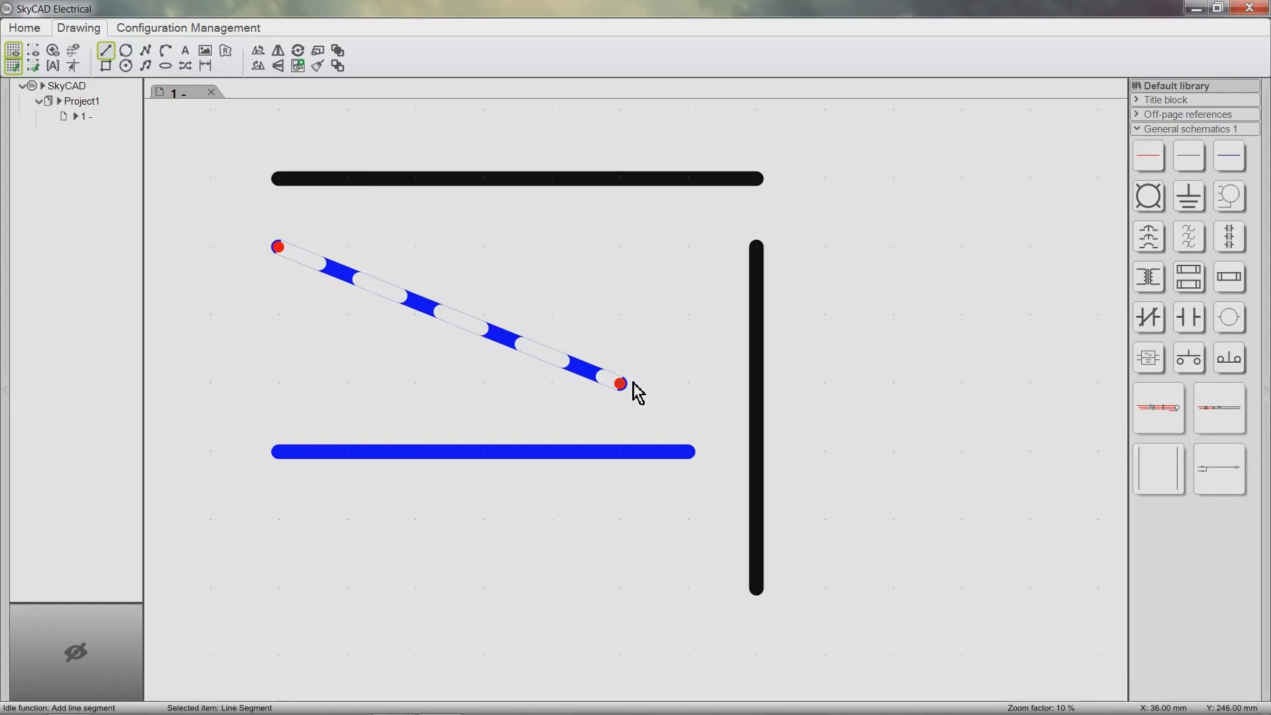
{"action": "key", "text": "Escape"}
Step: Copy and paste the blue diagonal, moving the copy below the blue horizontal line
{"action": "right_click", "coordinate": [587, 378]}
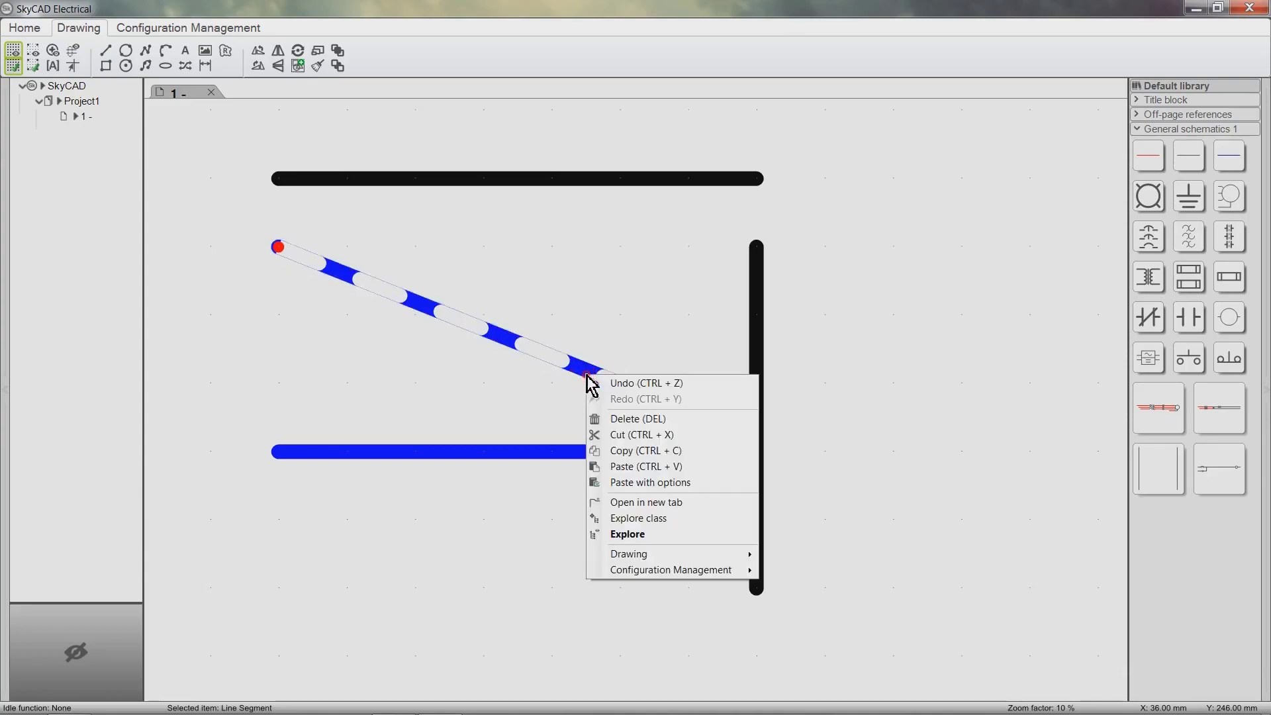
{"action": "left_click", "coordinate": [614, 451]}
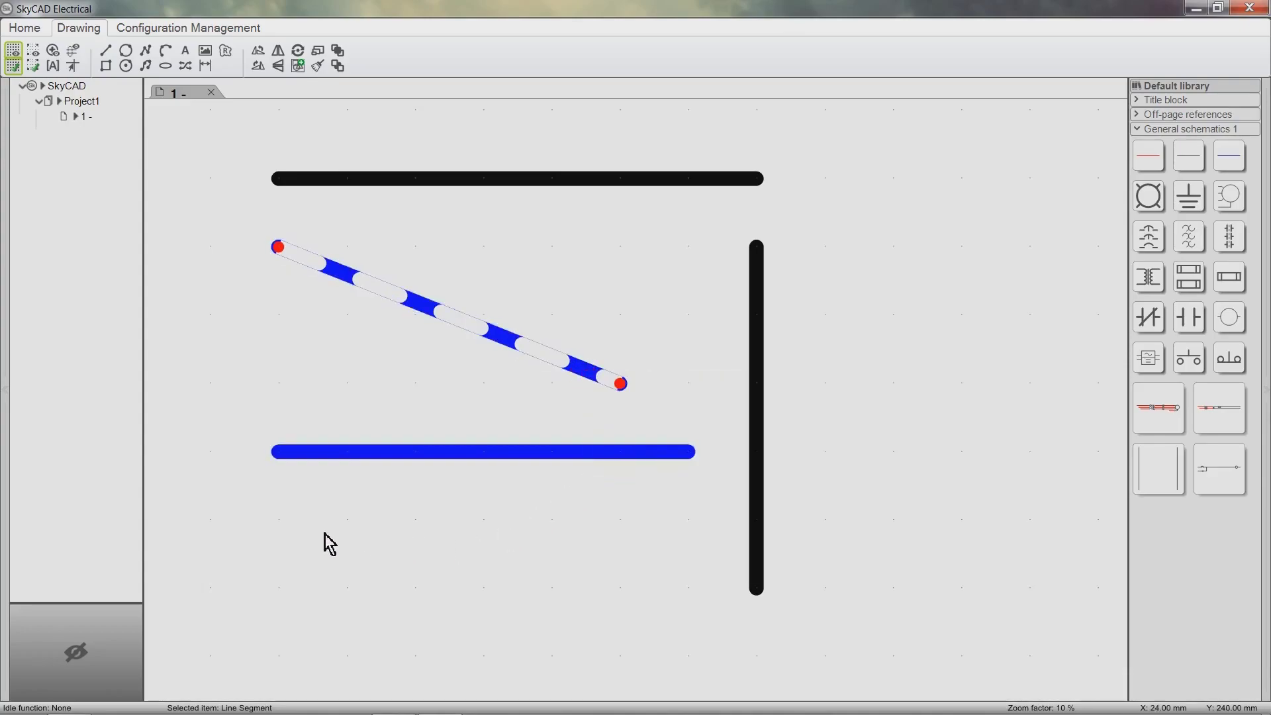
{"action": "scroll", "coordinate": [299, 526], "scroll_direction": "down", "scroll_amount": 2}
{"action": "right_click", "coordinate": [294, 529]}
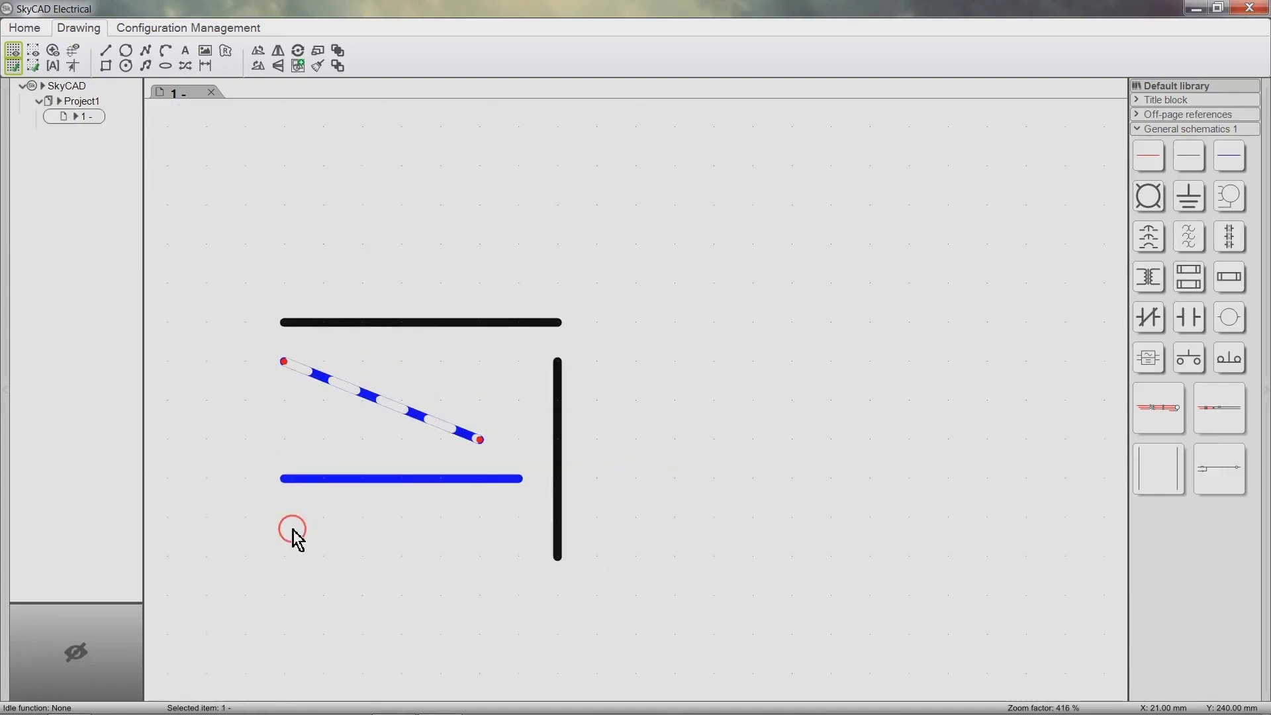
{"action": "left_click", "coordinate": [303, 570]}
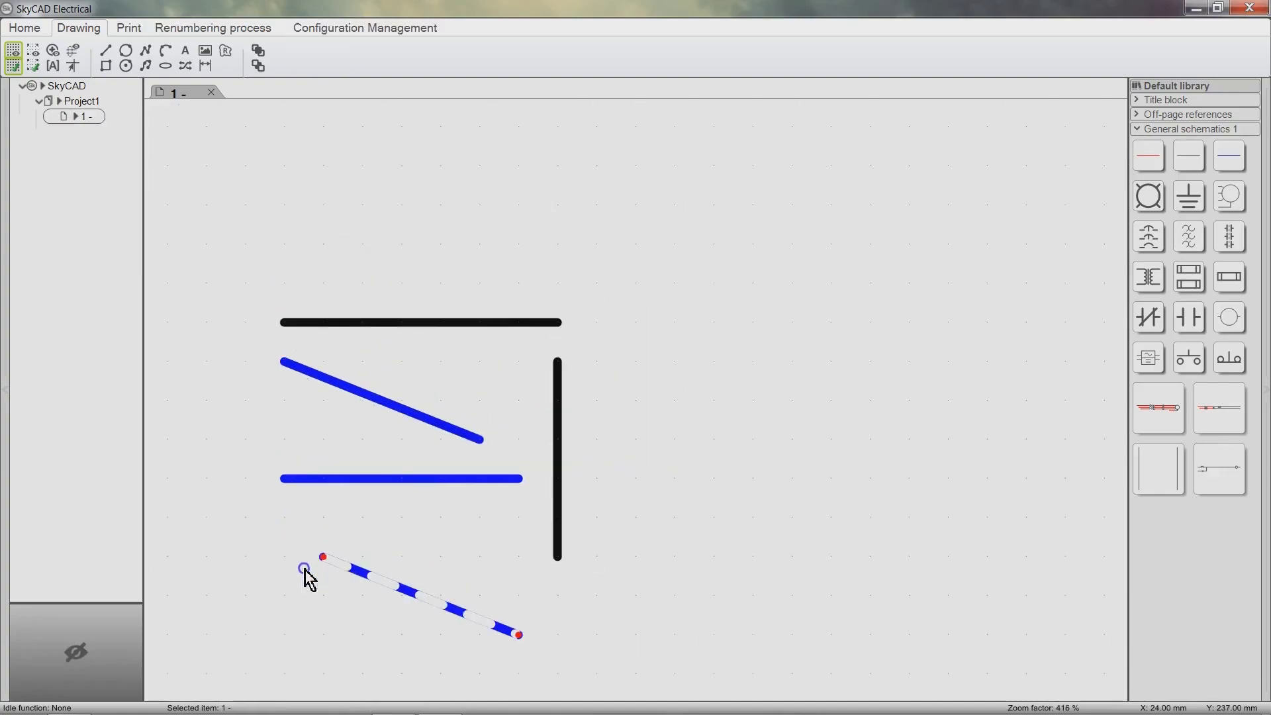
{"action": "left_click_drag", "start_coordinate": [310, 580], "coordinate": [295, 540]}
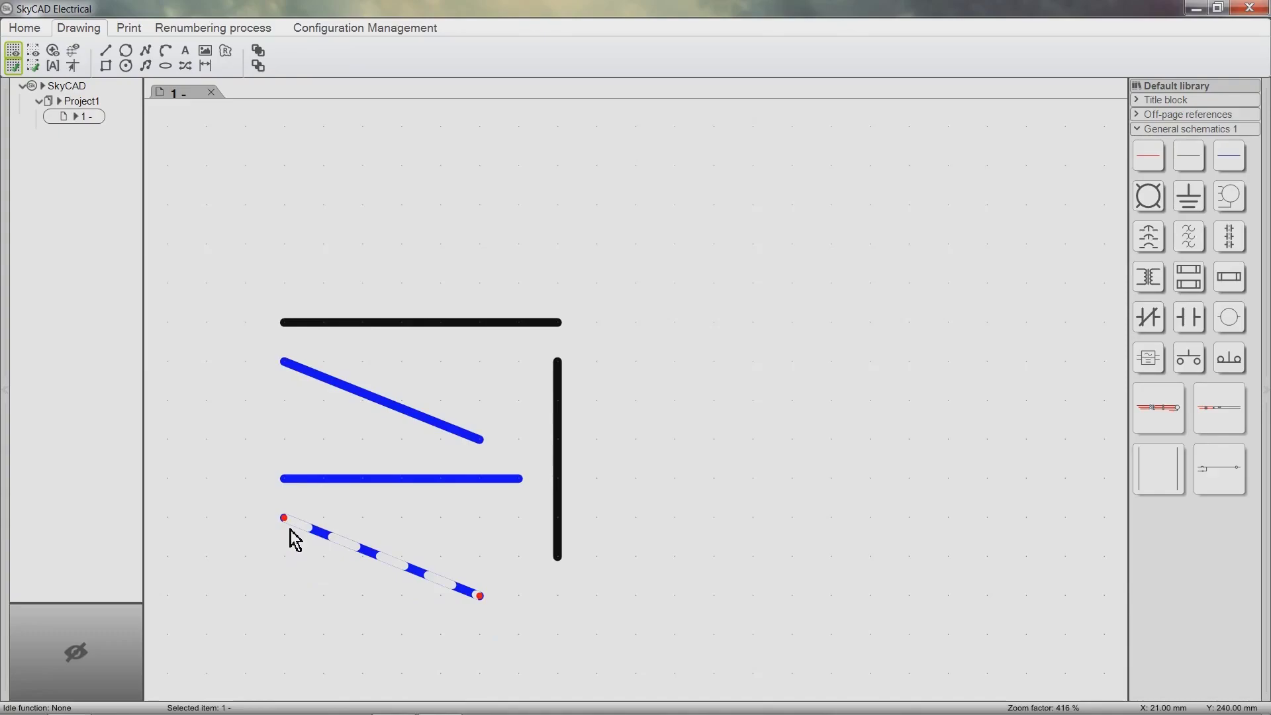
{"action": "key", "text": "Escape"}
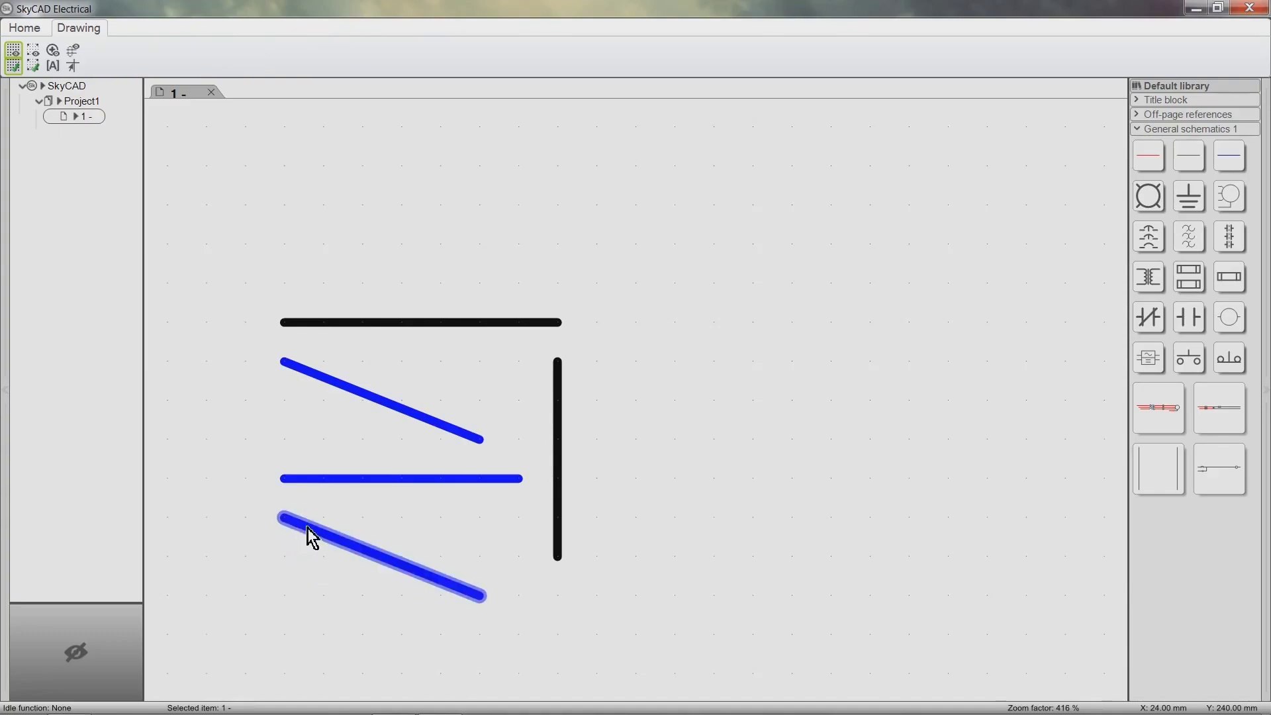
Step: Copy the bottom diagonal with Ctrl+C/Ctrl+V and place the new copy below the others
{"action": "left_click", "coordinate": [308, 533]}
{"action": "key", "text": "ctrl+c"}
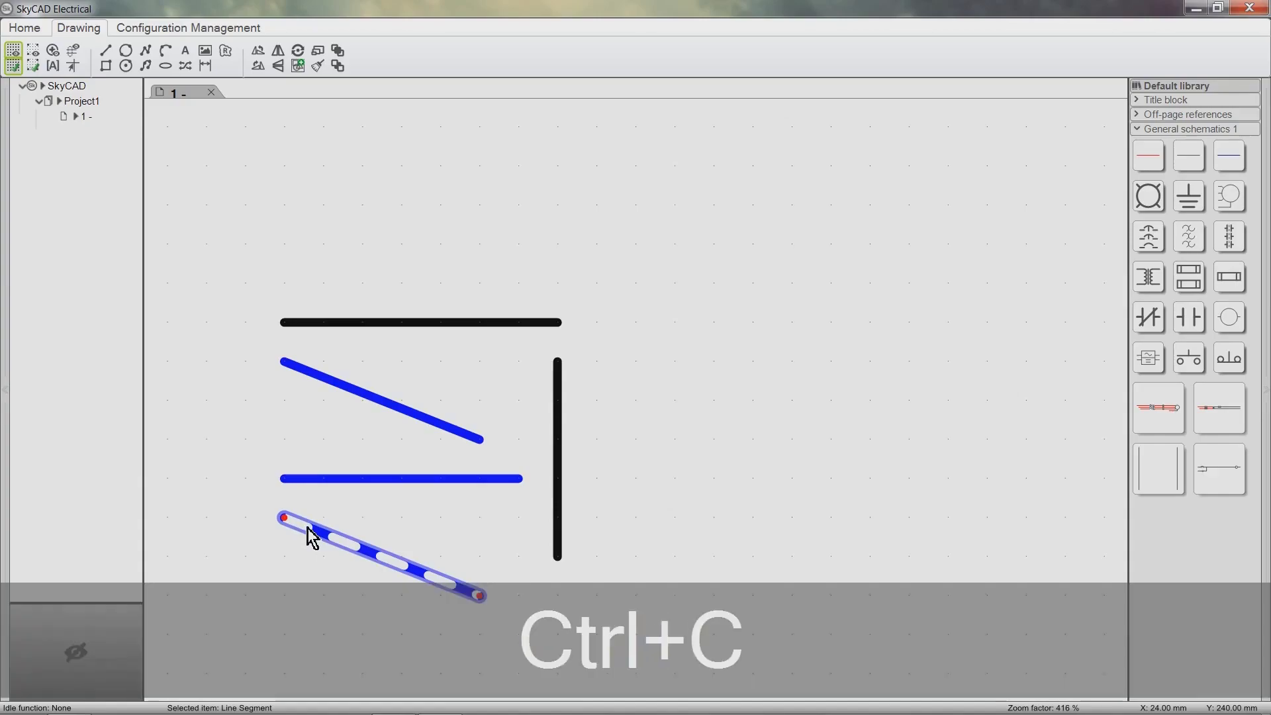
{"action": "key", "text": "ctrl+v"}
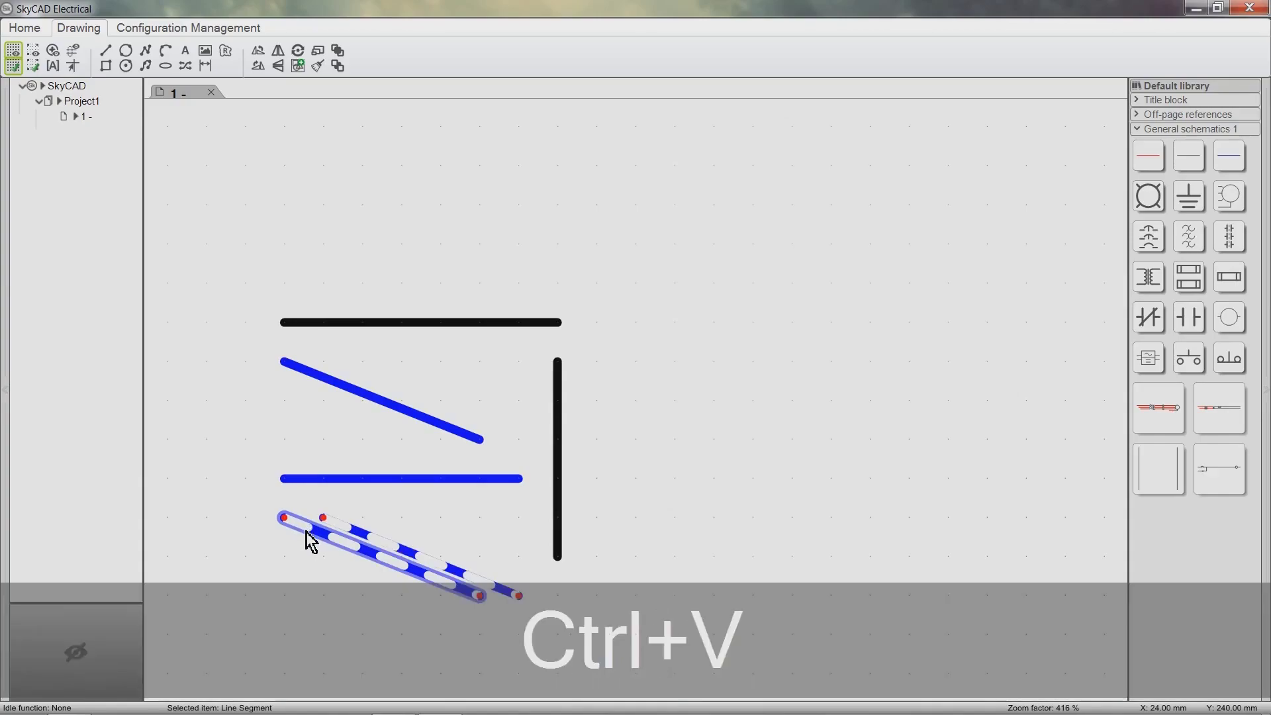
{"action": "scroll", "coordinate": [310, 503], "scroll_direction": "down", "scroll_amount": 2}
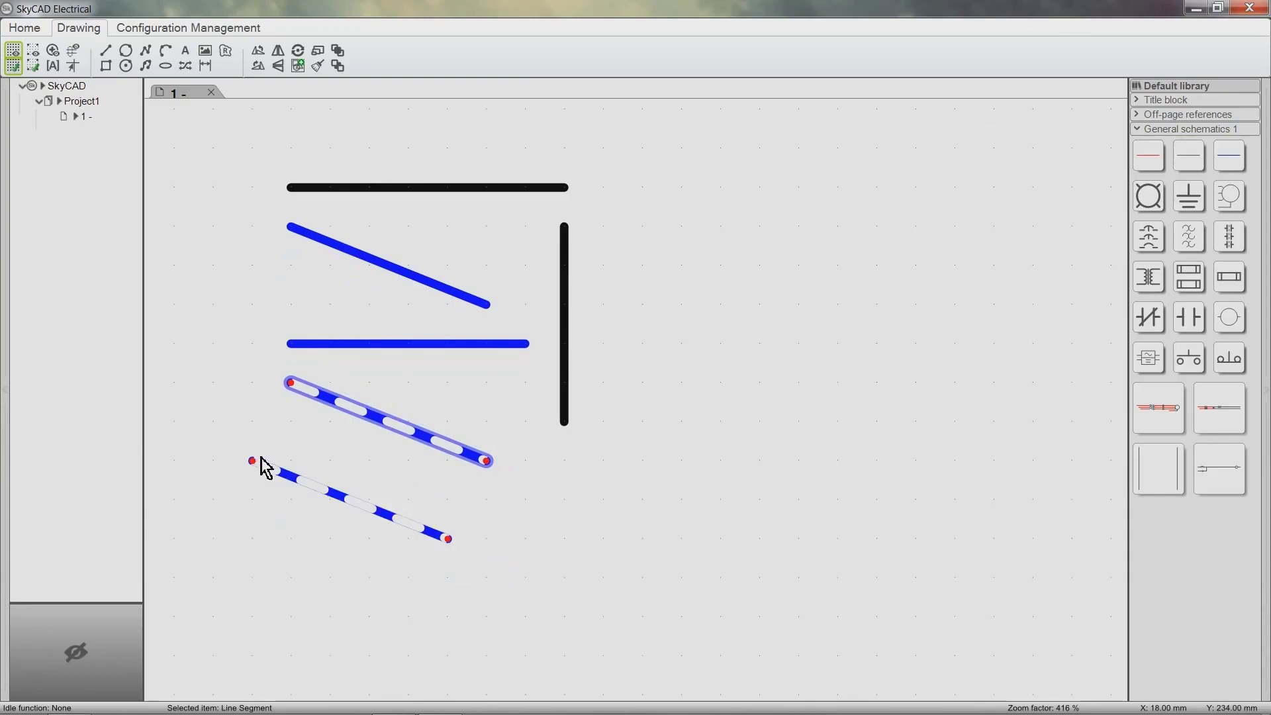
{"action": "left_click", "coordinate": [289, 457]}
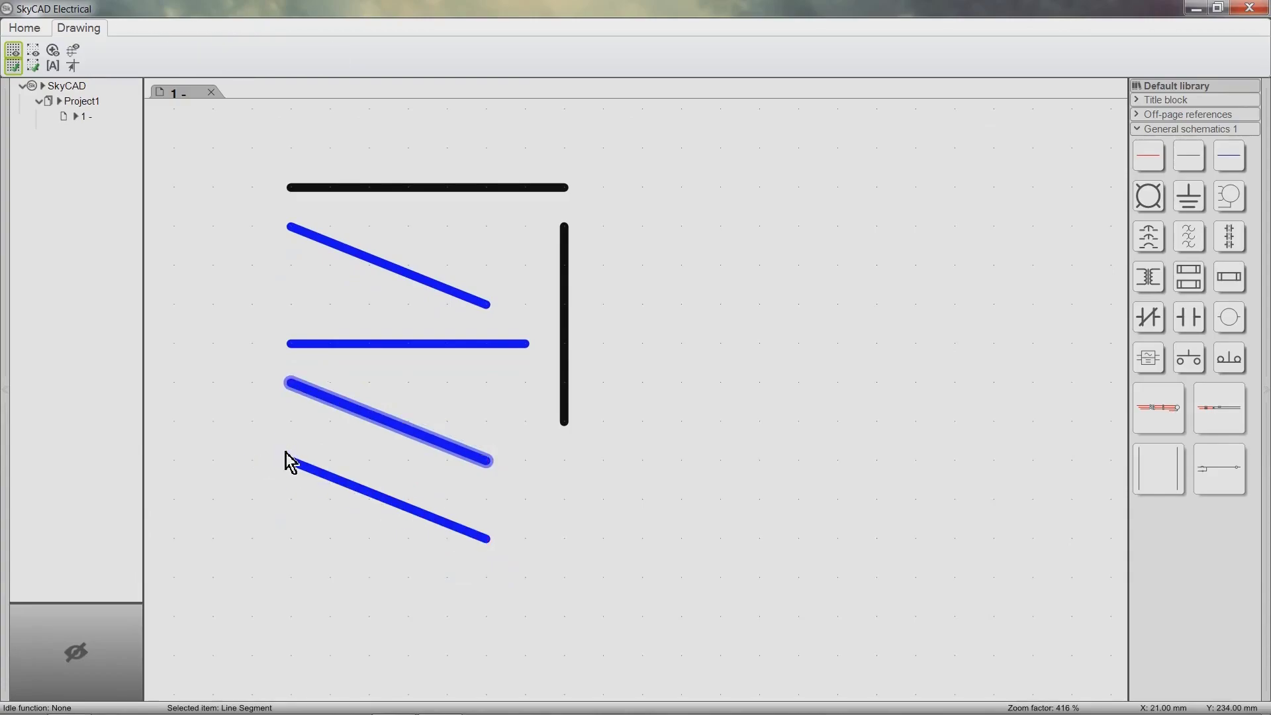
Step: Paste the bottom diagonal with 5 copies, giving seven evenly spaced blue diagonals
{"action": "left_click", "coordinate": [361, 490]}
{"action": "key", "text": "ctrl+v"}
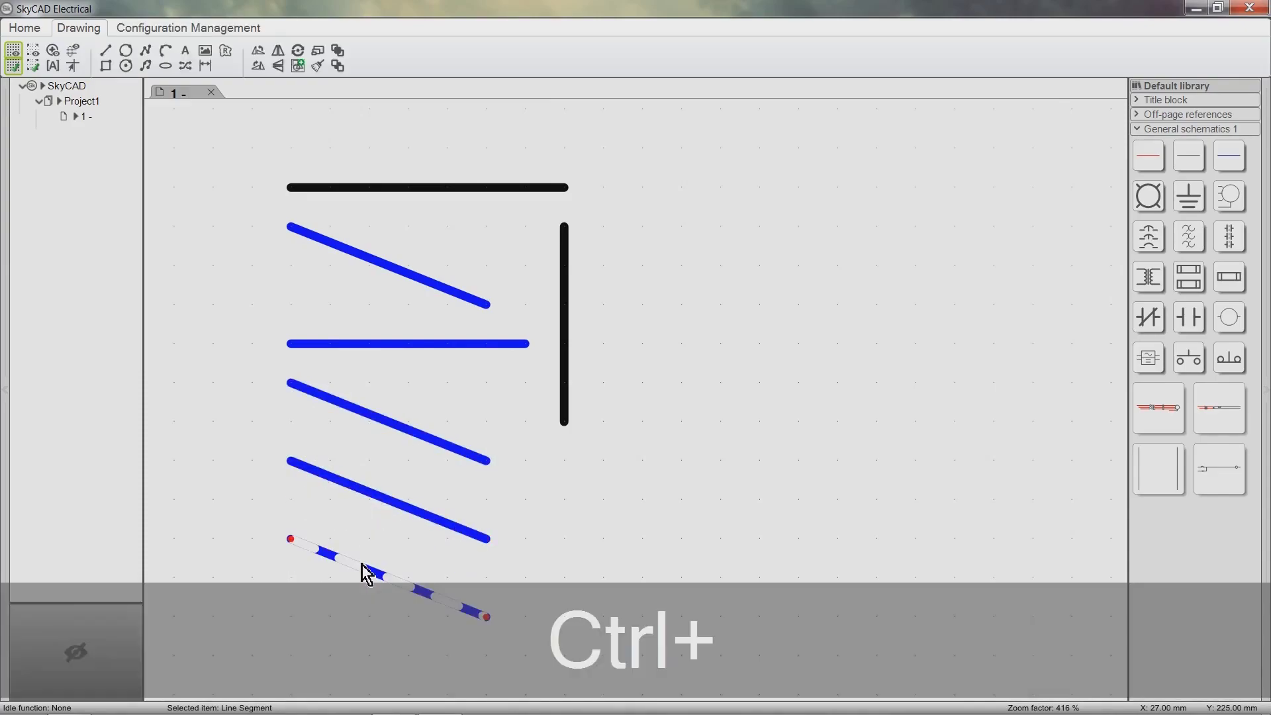
{"action": "left_click", "coordinate": [366, 573], "text": "ctrl"}
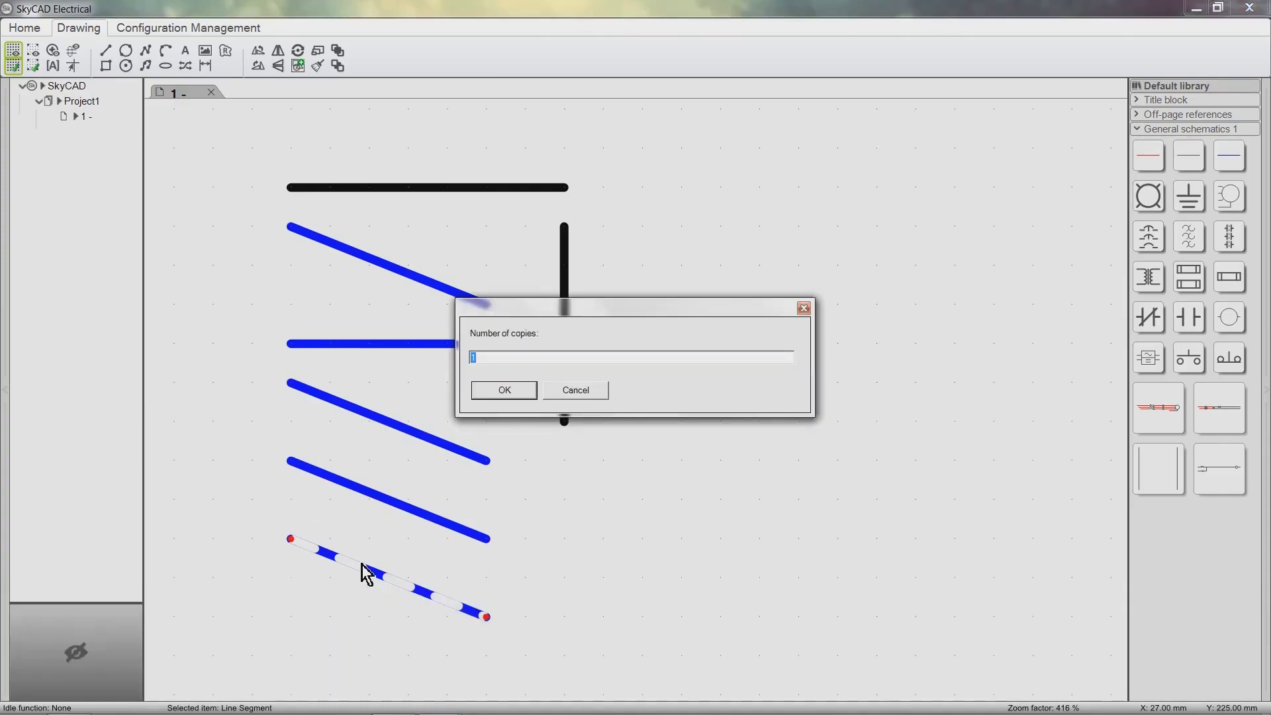
{"action": "type", "text": "5"}
{"action": "left_click", "coordinate": [504, 394]}
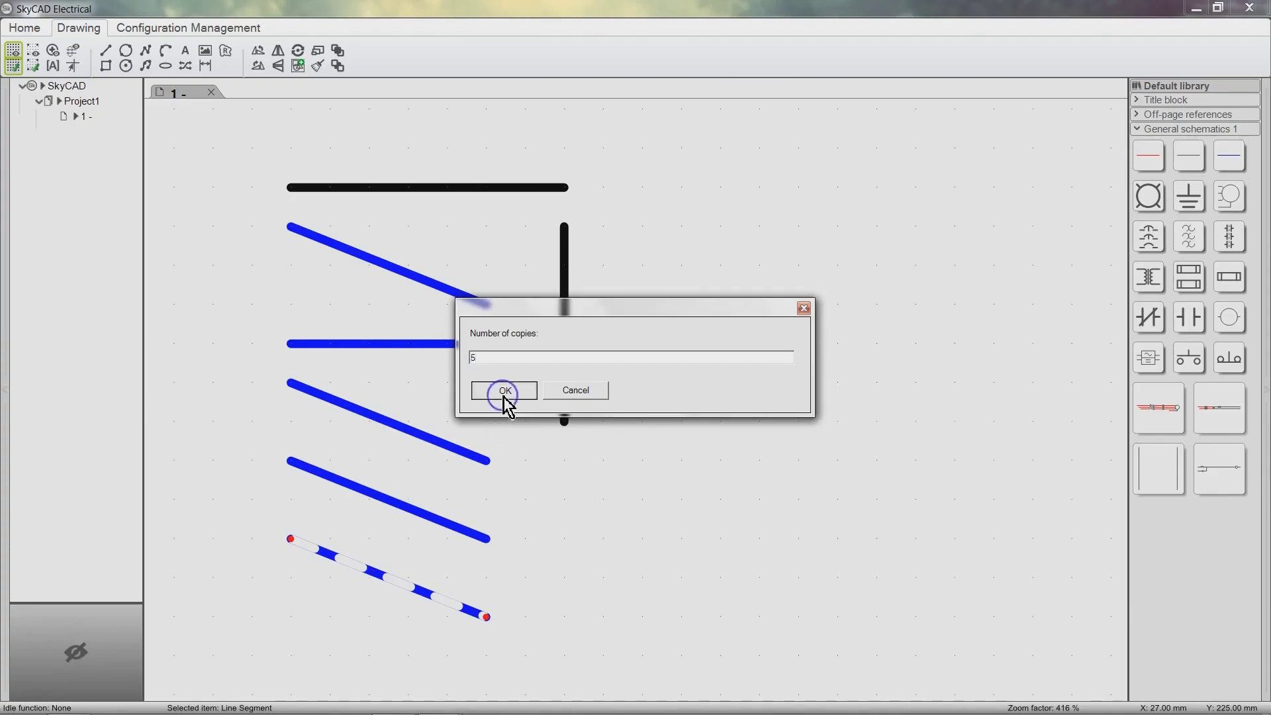
{"action": "left_click", "coordinate": [535, 631]}
{"action": "middle_click_drag", "start_coordinate": [536, 632], "coordinate": [551, 414]}
{"action": "scroll", "coordinate": [551, 415], "scroll_direction": "down", "scroll_amount": 3}
{"action": "left_click", "coordinate": [563, 397]}
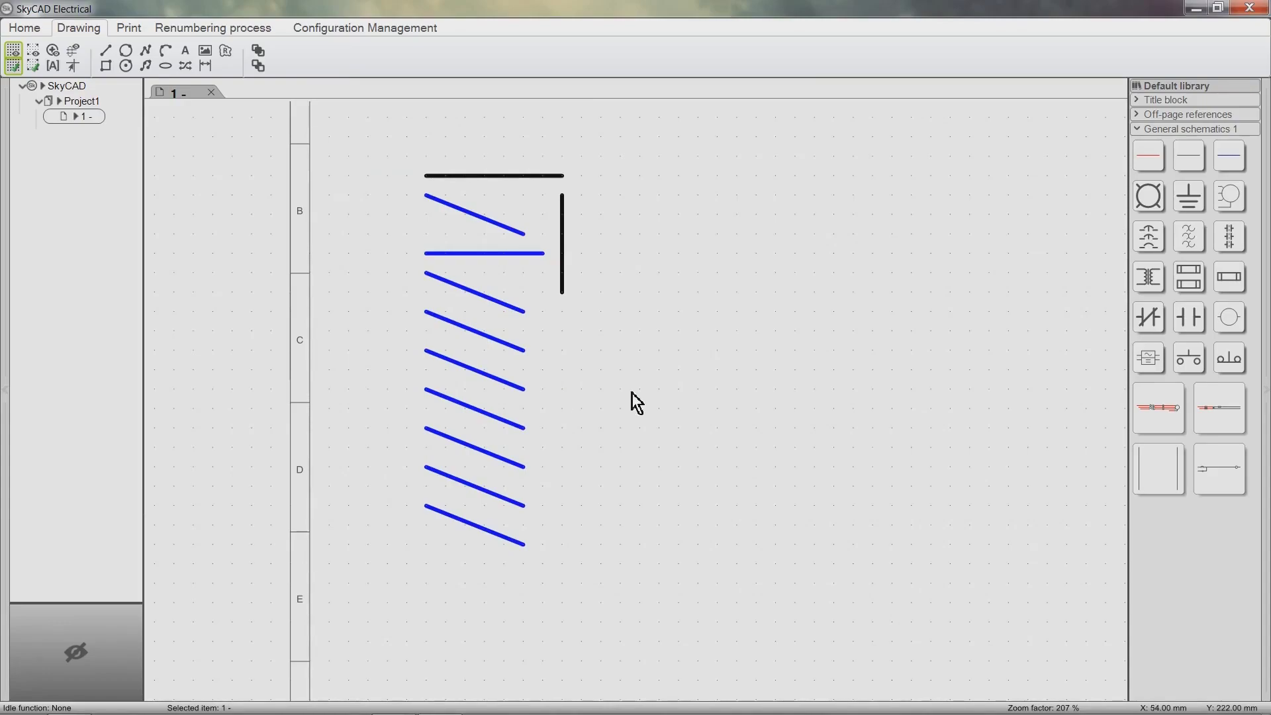
Step: Place a Motor starter 3P circuit from the library to the right of the lines
{"action": "left_click", "coordinate": [1159, 409]}
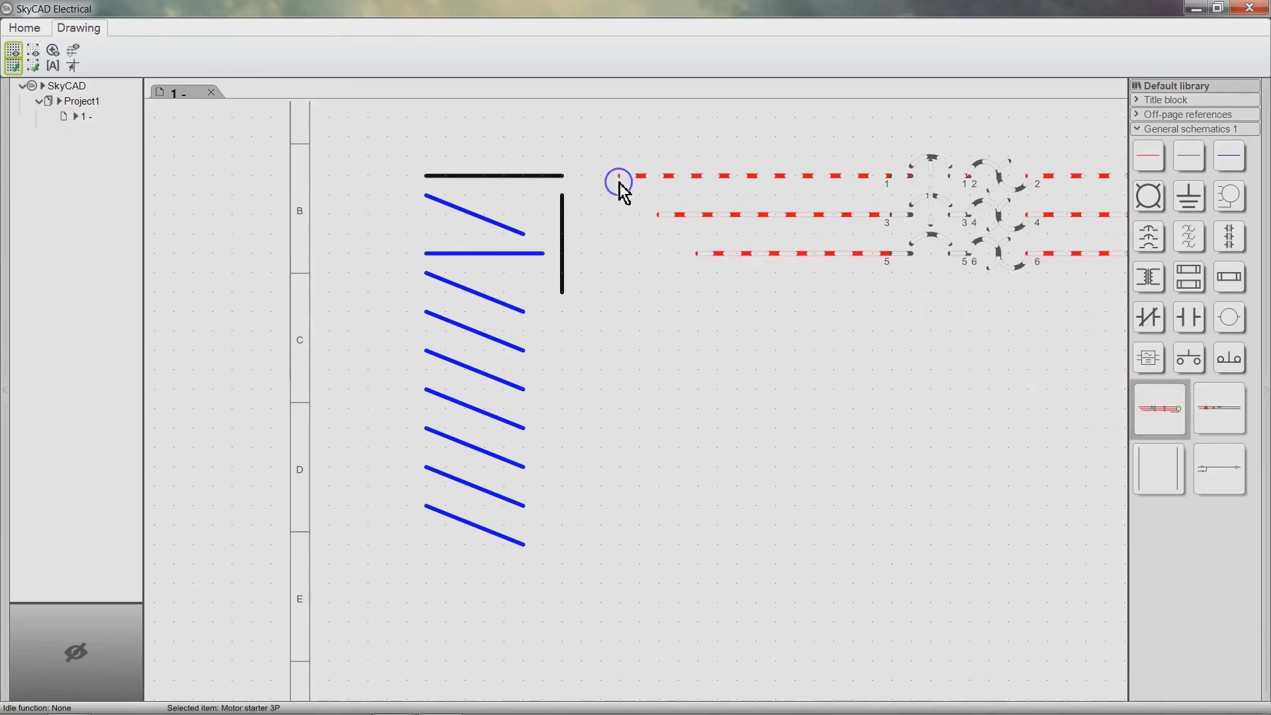
{"action": "left_click", "coordinate": [618, 183]}
{"action": "scroll", "coordinate": [703, 328], "scroll_direction": "down", "scroll_amount": 2}
{"action": "middle_click_drag", "start_coordinate": [703, 328], "coordinate": [412, 372]}
Step: Box-select the circuit and copy it downward with 3 copies, making MTR1–MTR4
{"action": "left_click_drag", "start_coordinate": [233, 205], "coordinate": [966, 460]}
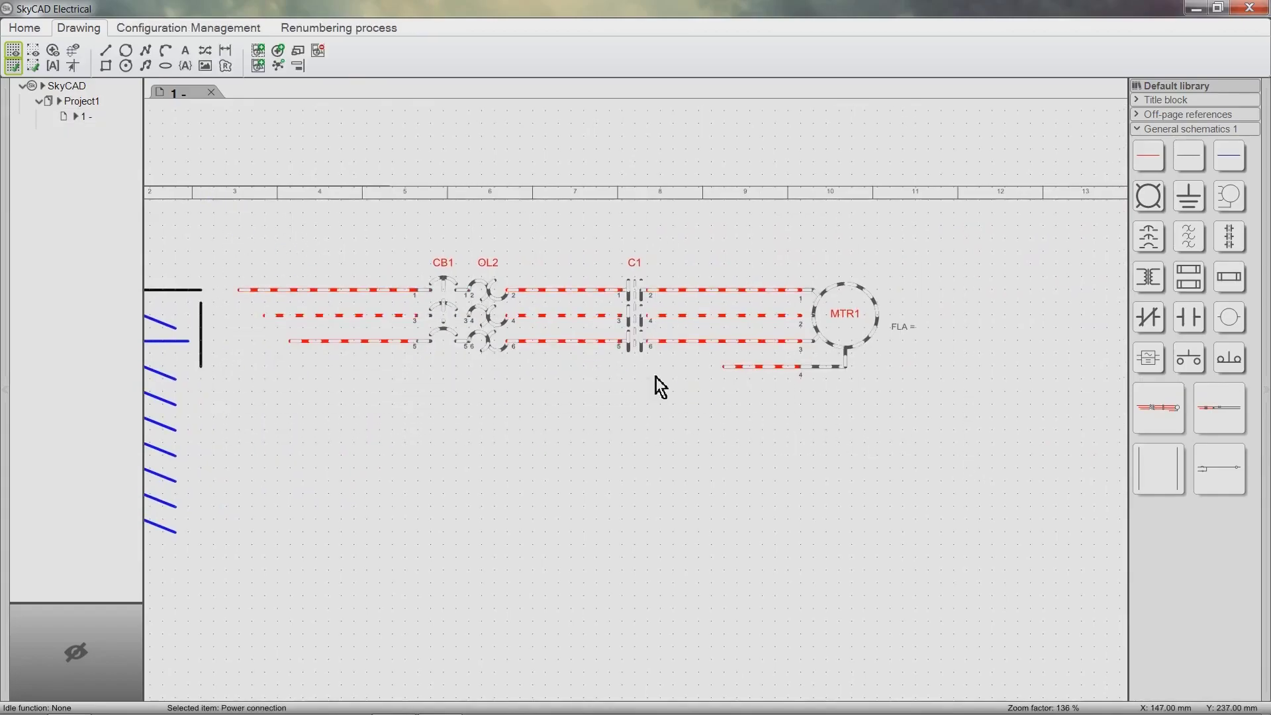
{"action": "left_click_drag", "start_coordinate": [570, 345], "coordinate": [573, 478]}
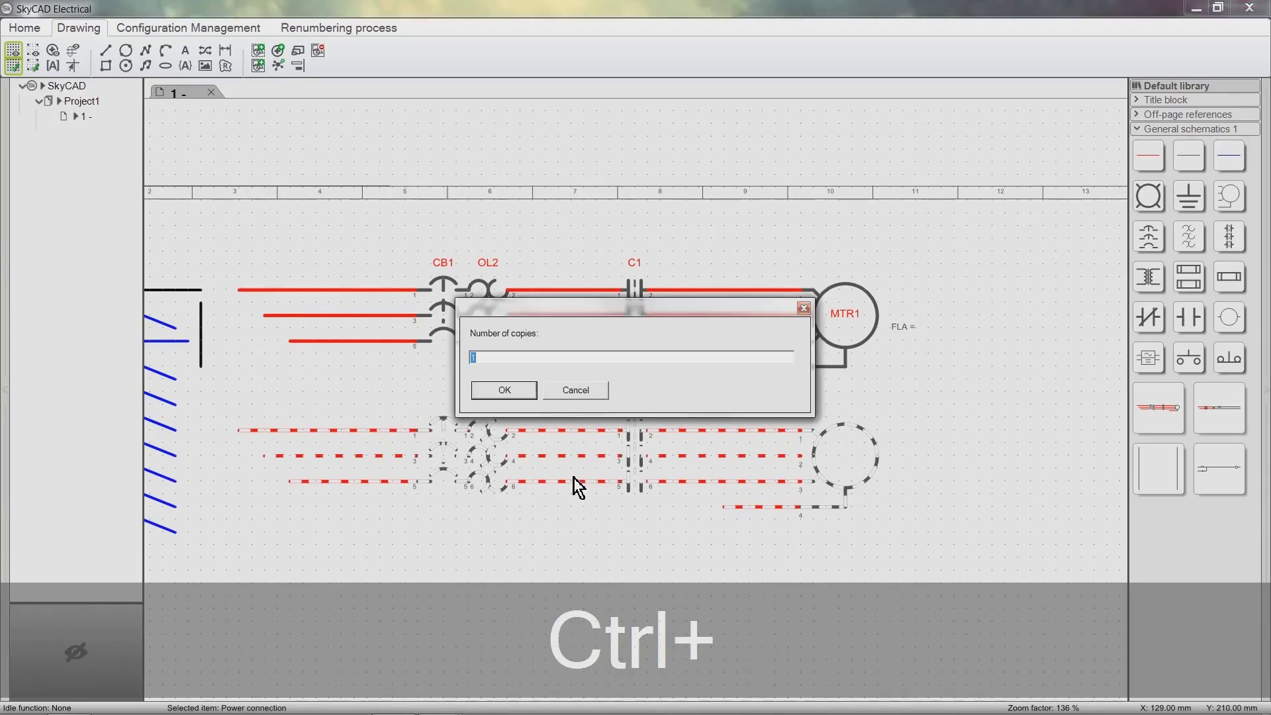
{"action": "type", "text": "3"}
{"action": "left_click", "coordinate": [531, 397]}
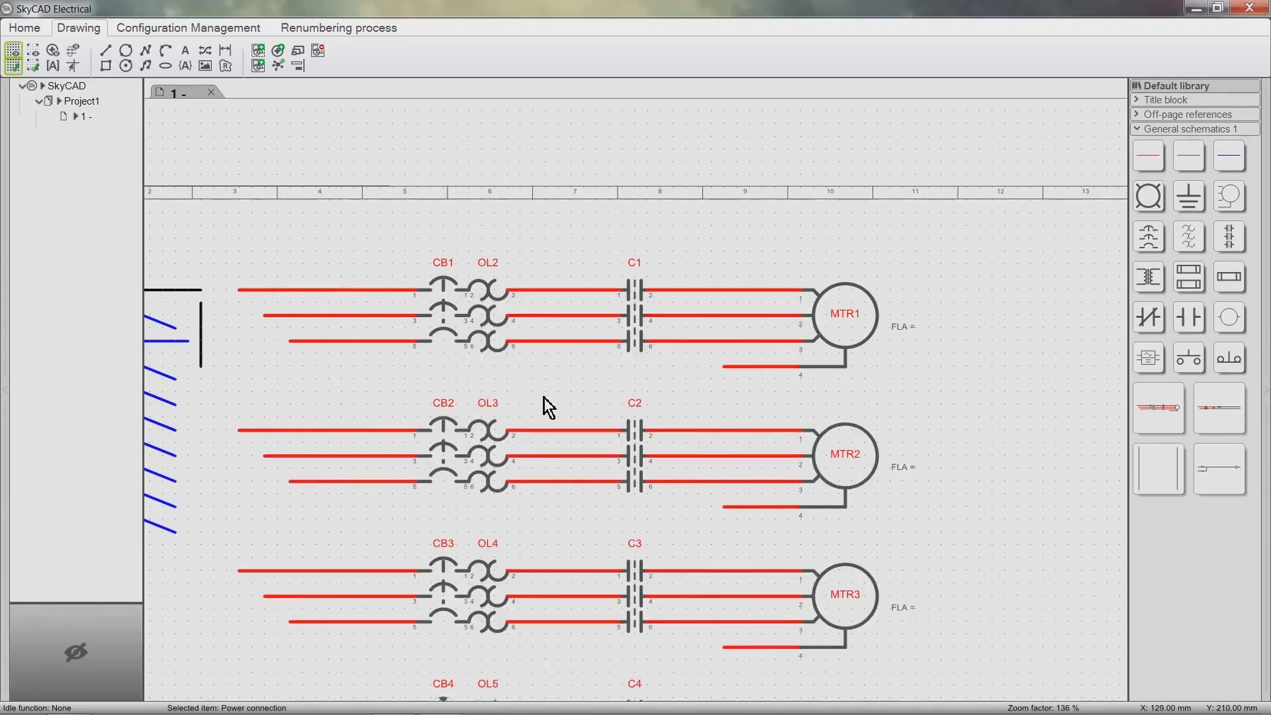
{"action": "scroll", "coordinate": [551, 451], "scroll_direction": "down", "scroll_amount": 3}
{"action": "left_click", "coordinate": [551, 495]}
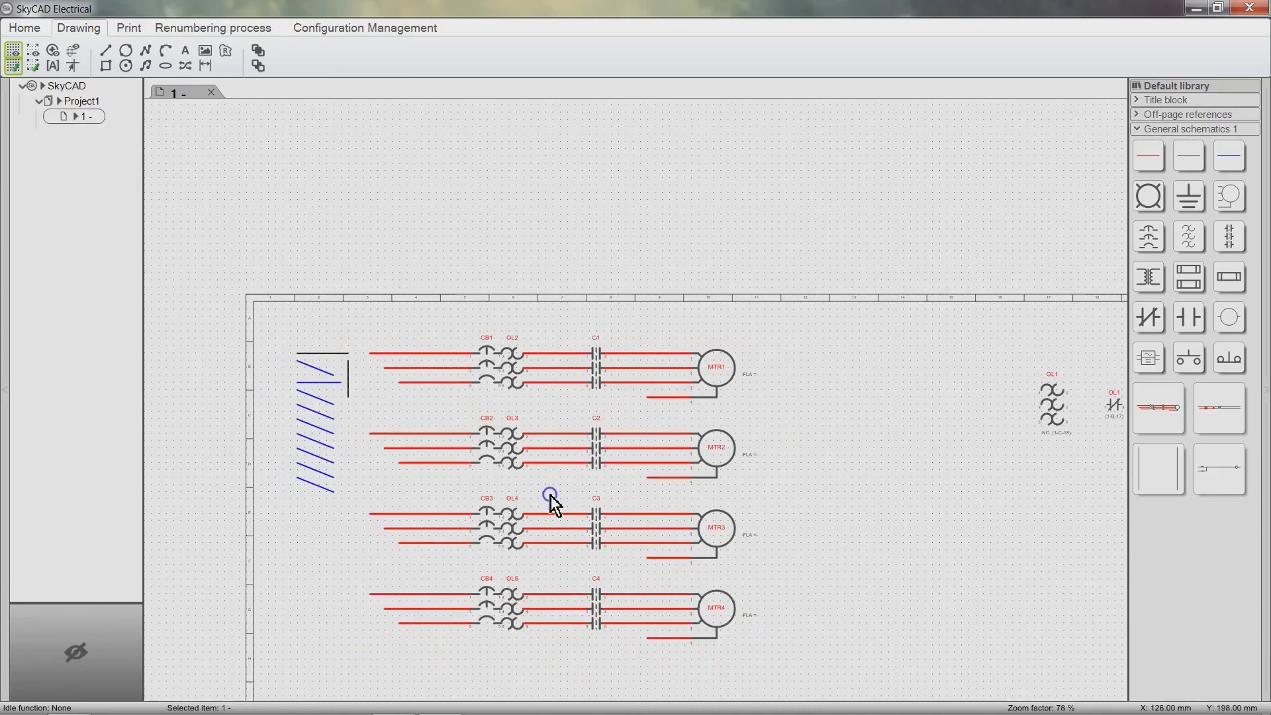
{"action": "scroll", "coordinate": [550, 495], "scroll_direction": "up", "scroll_amount": 1}
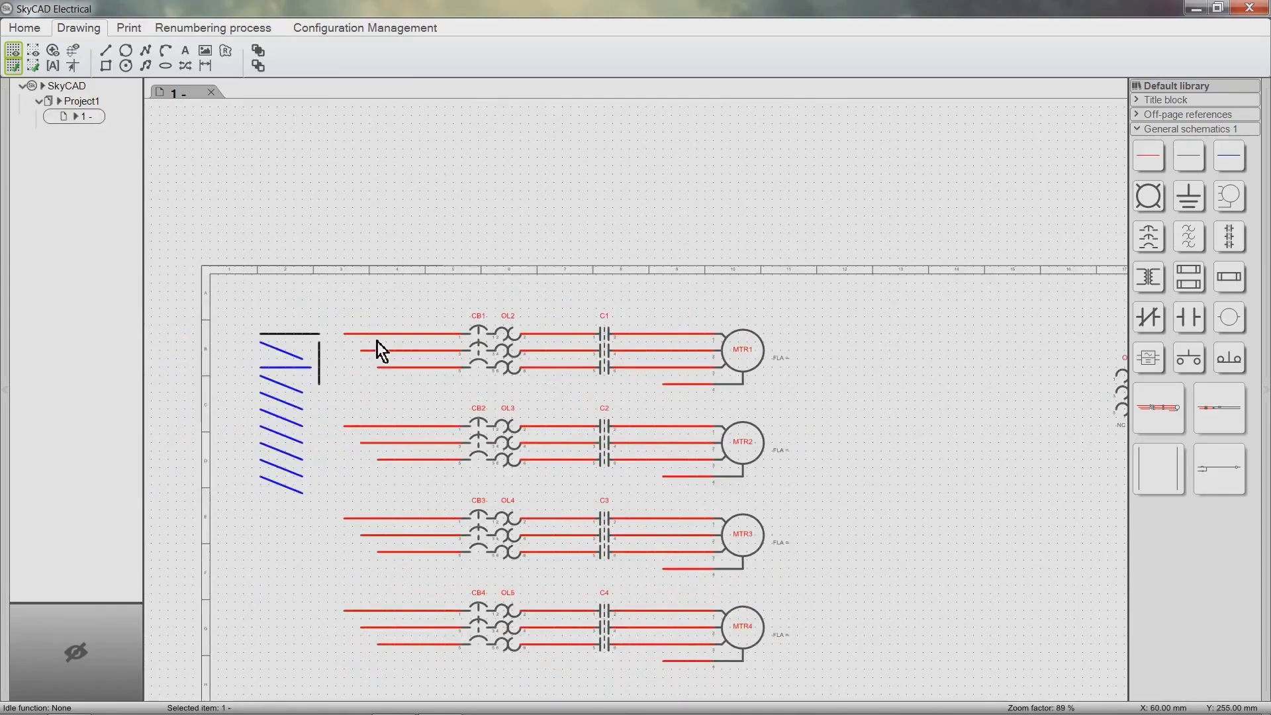
Step: Draw a rectangle below the diagonals, then shrink it by dragging its corner handle
{"action": "left_click", "coordinate": [113, 68]}
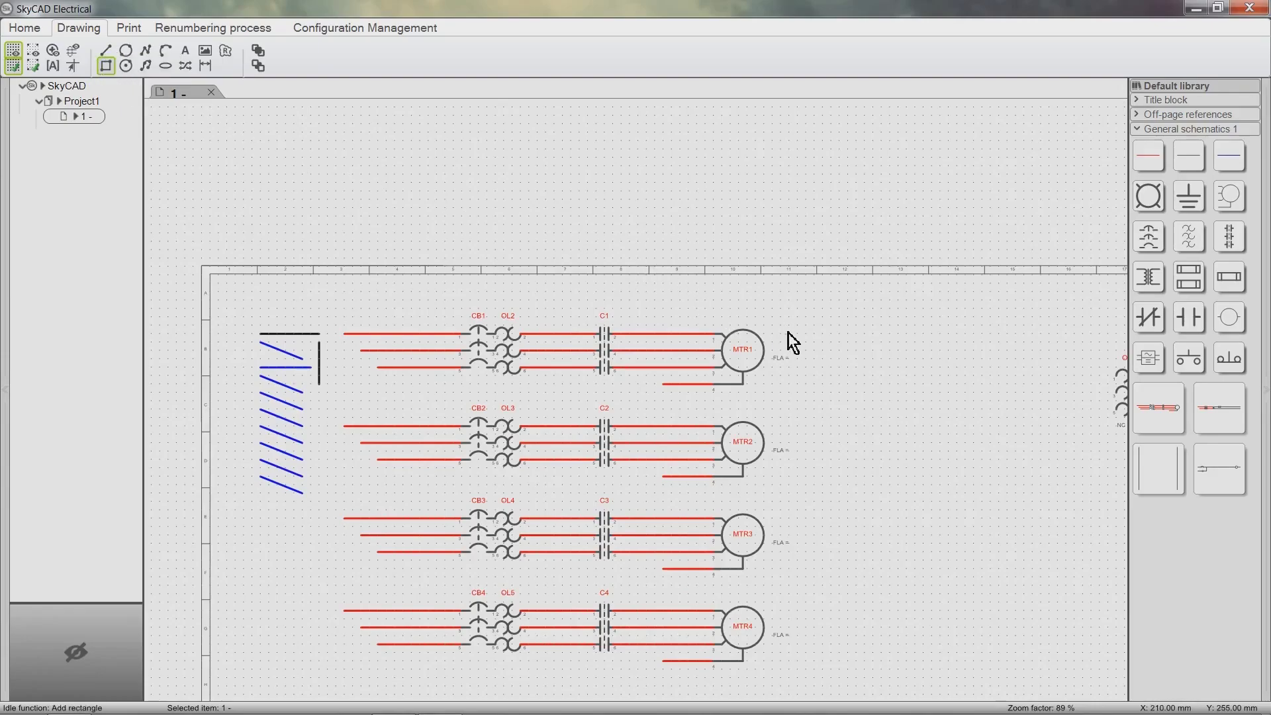
{"action": "left_click_drag", "start_coordinate": [244, 527], "coordinate": [311, 586]}
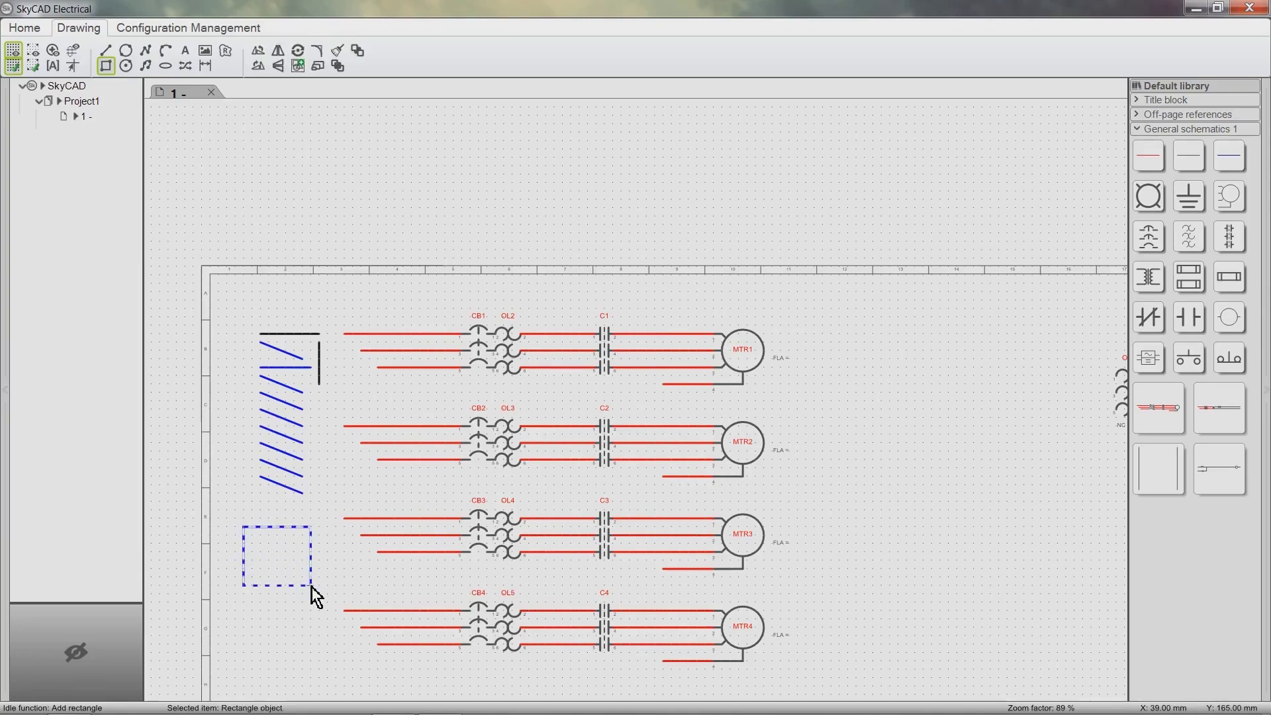
{"action": "key", "text": "Escape"}
{"action": "scroll", "coordinate": [281, 590], "scroll_direction": "up", "scroll_amount": 5}
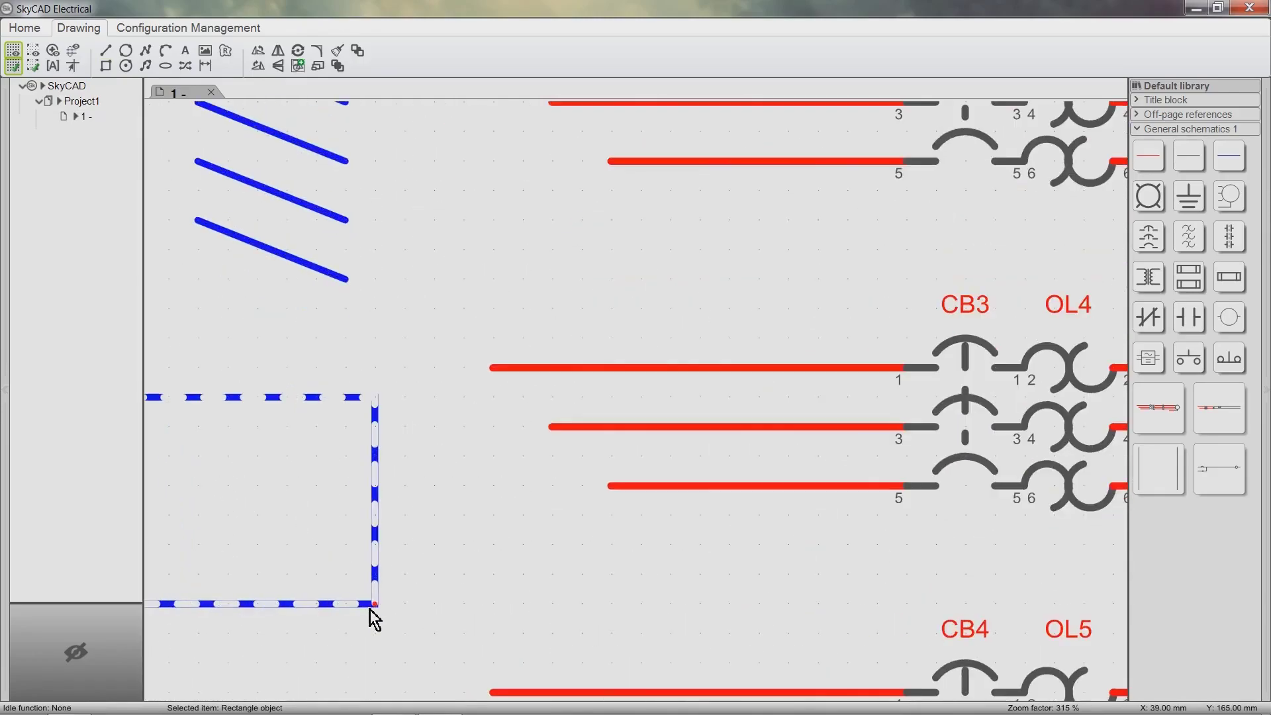
{"action": "mouse_move", "coordinate": [369, 608]}
{"action": "left_mouse_down"}
{"action": "mouse_move", "coordinate": [324, 534]}
{"action": "mouse_move", "coordinate": [303, 530]}
{"action": "left_mouse_up"}
{"action": "mouse_move", "coordinate": [227, 505]}
{"action": "middle_mouse_down"}
{"action": "mouse_move", "coordinate": [346, 437]}
{"action": "mouse_move", "coordinate": [418, 293]}
{"action": "middle_mouse_up"}
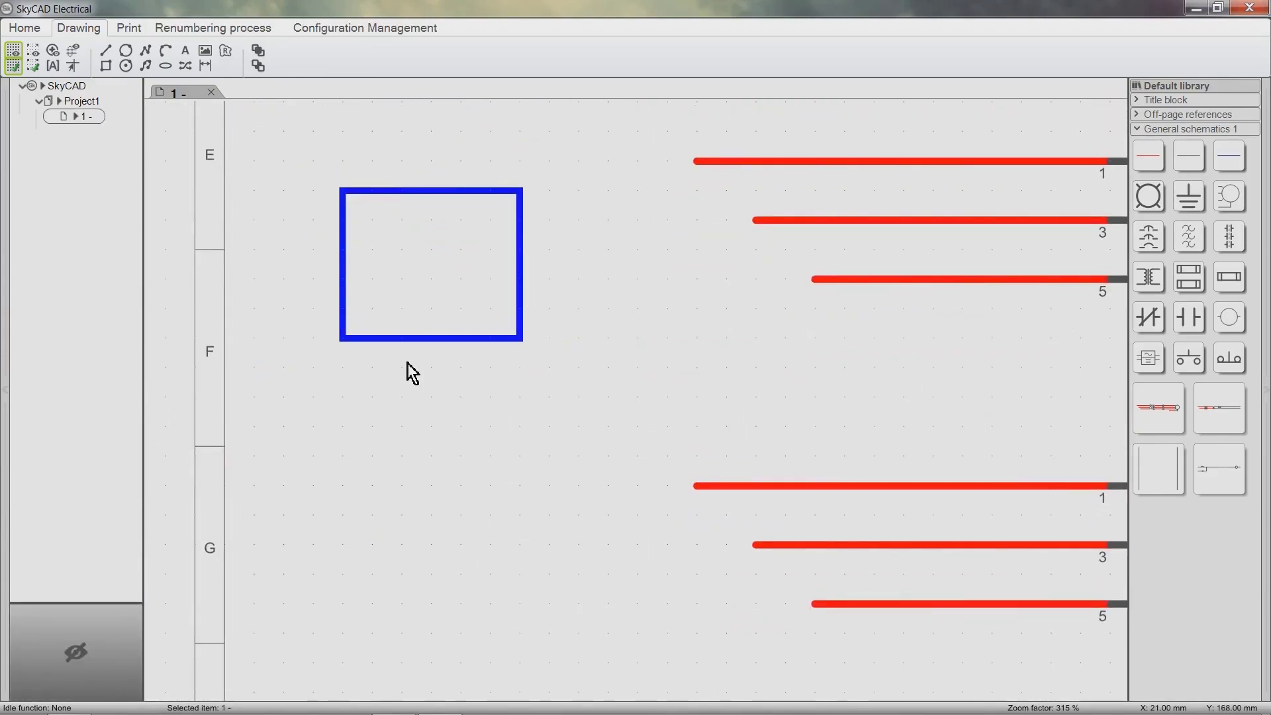
{"action": "left_click", "coordinate": [410, 341]}
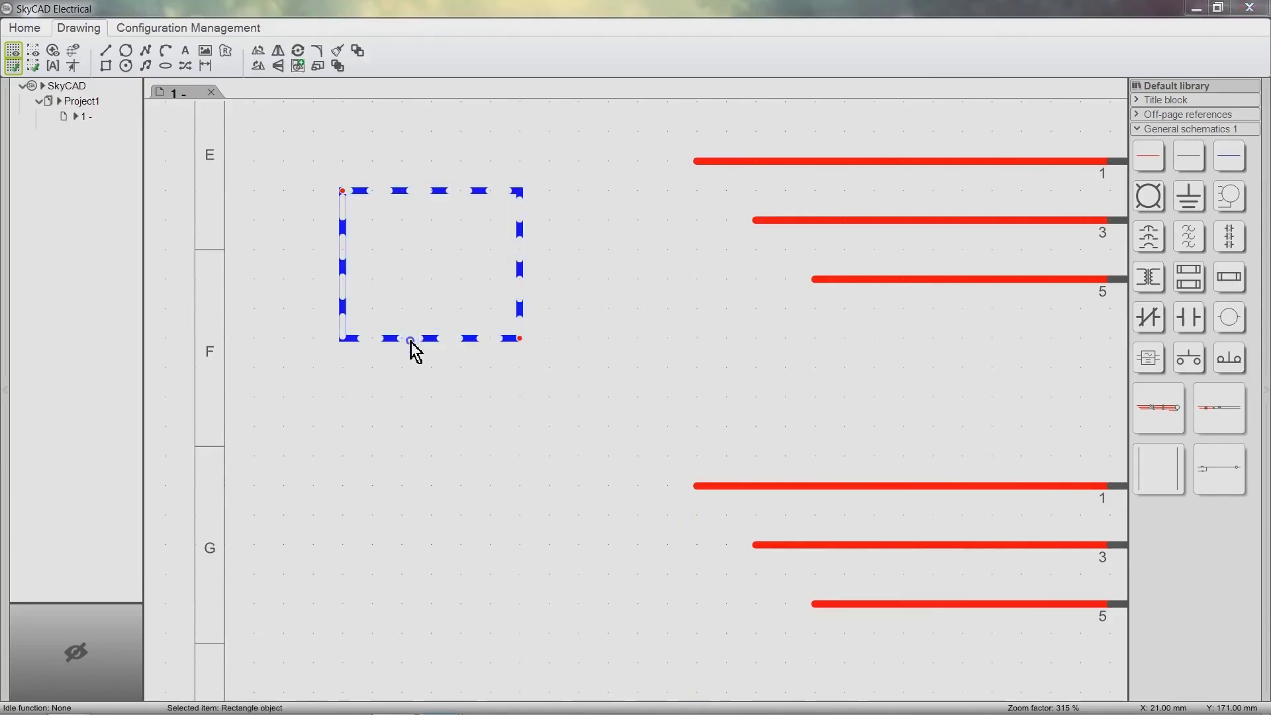
Step: Set the rectangle's fill colour to red and turn its fill on
{"action": "double_click", "coordinate": [410, 340]}
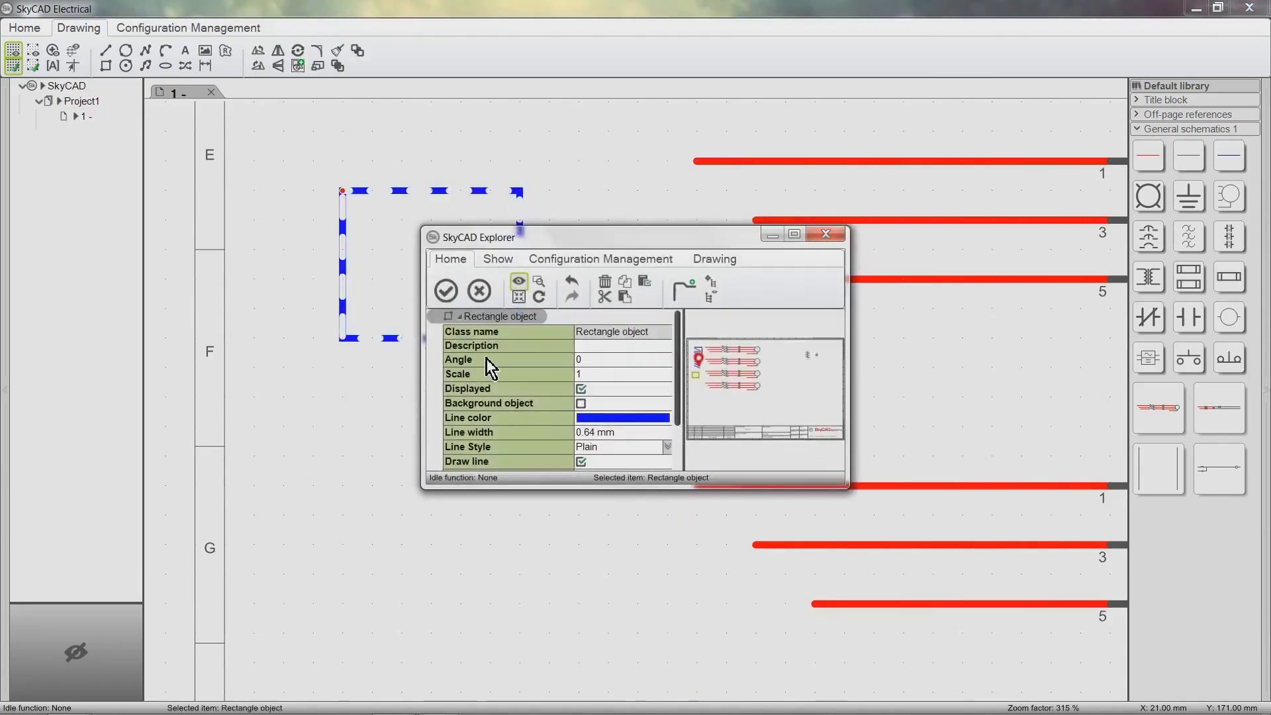
{"action": "scroll", "coordinate": [625, 383], "scroll_direction": "down", "scroll_amount": 3}
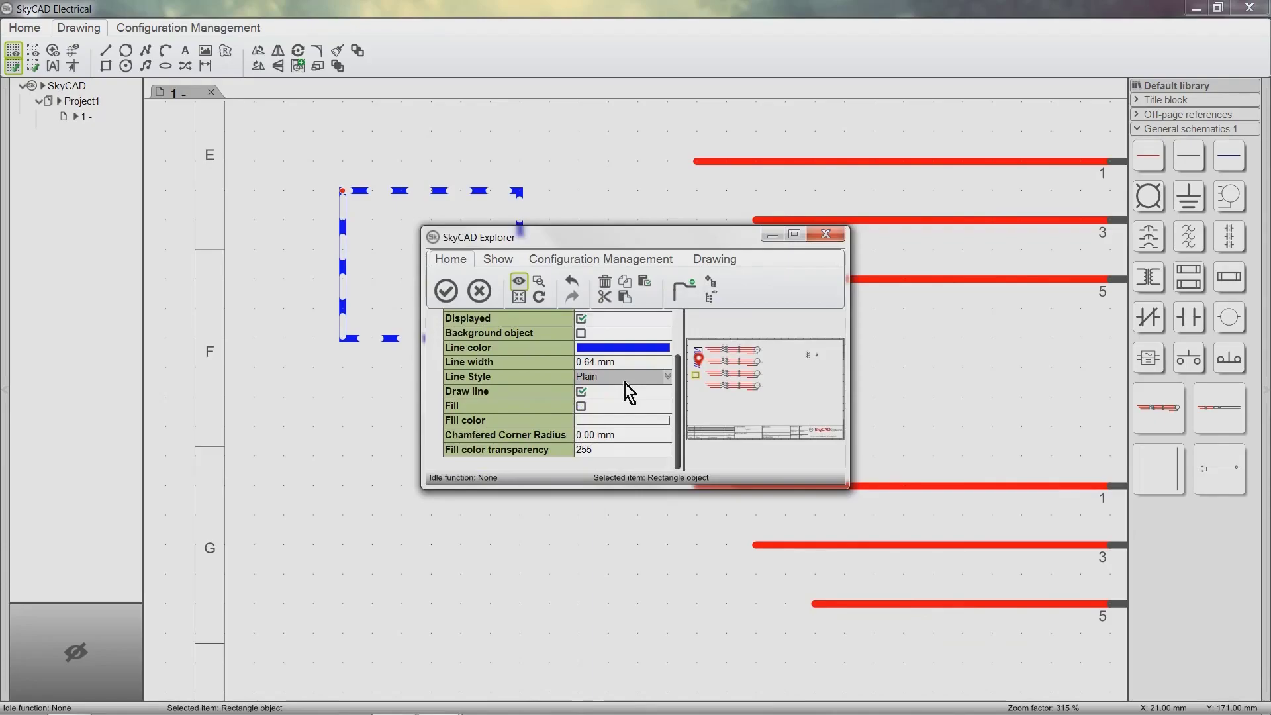
{"action": "left_click", "coordinate": [624, 421]}
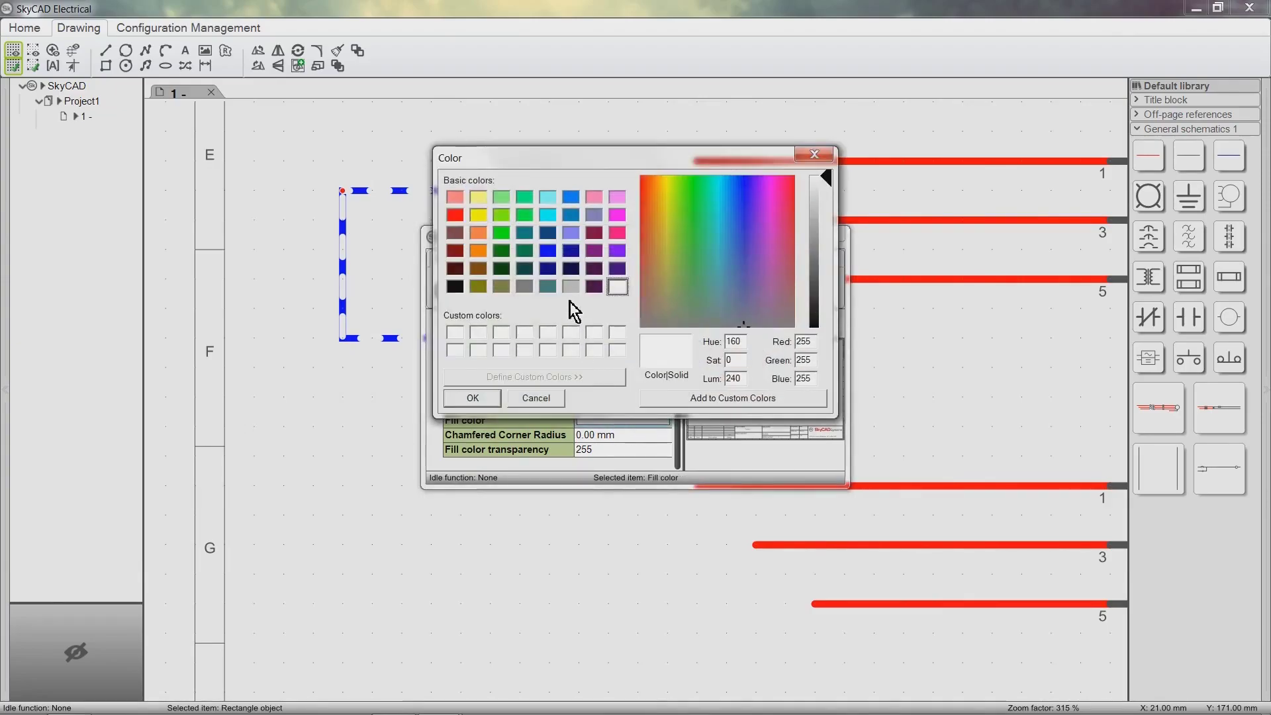
{"action": "left_click", "coordinate": [455, 216]}
{"action": "left_click", "coordinate": [473, 399]}
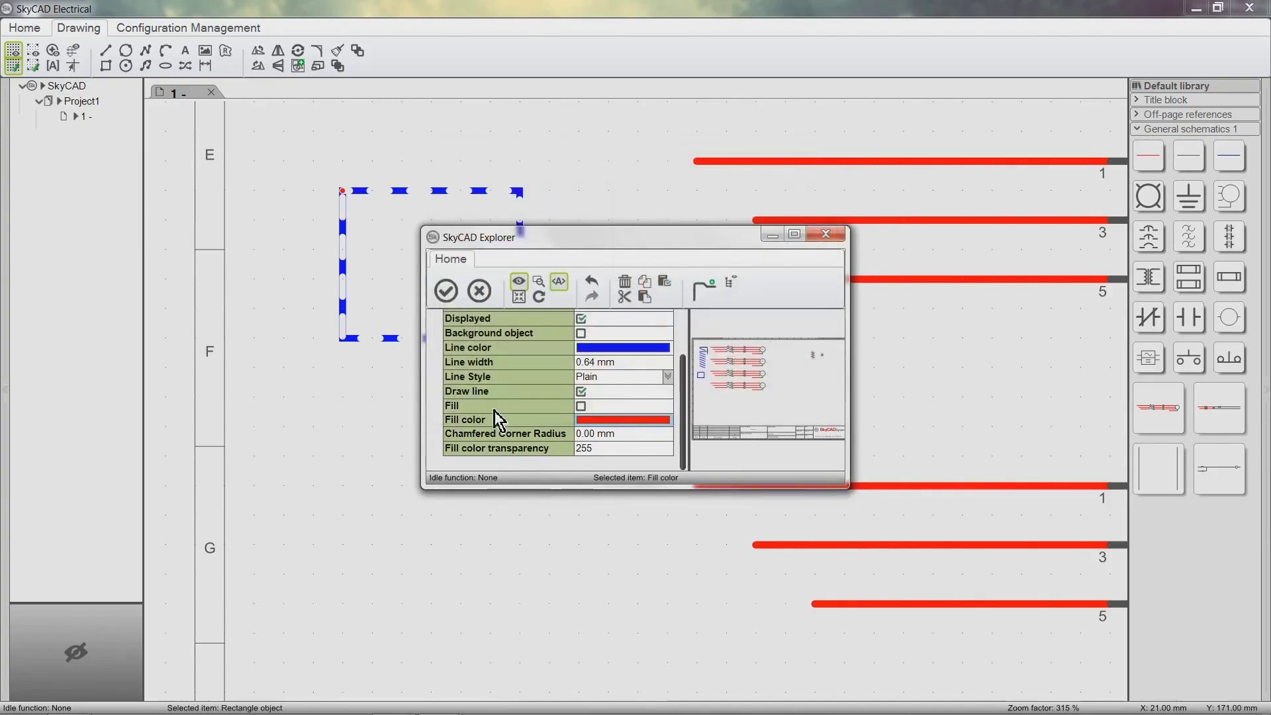
{"action": "left_click", "coordinate": [581, 406]}
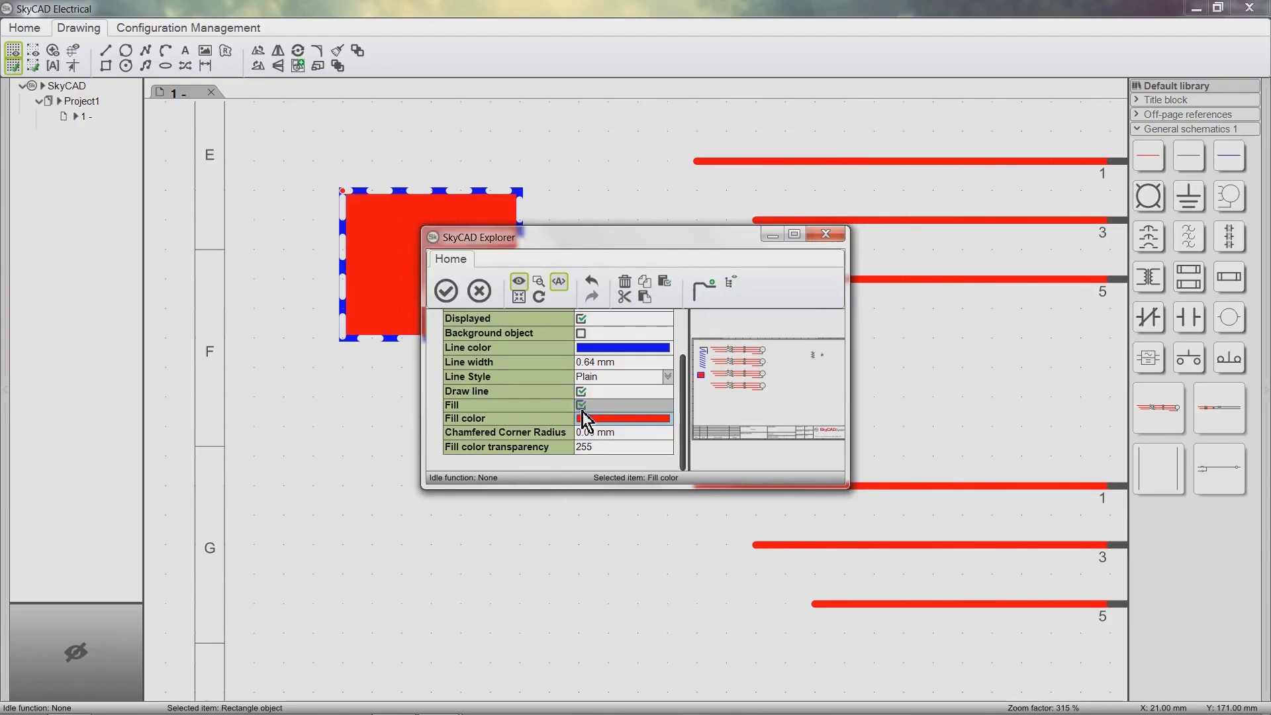
{"action": "left_click", "coordinate": [446, 291]}
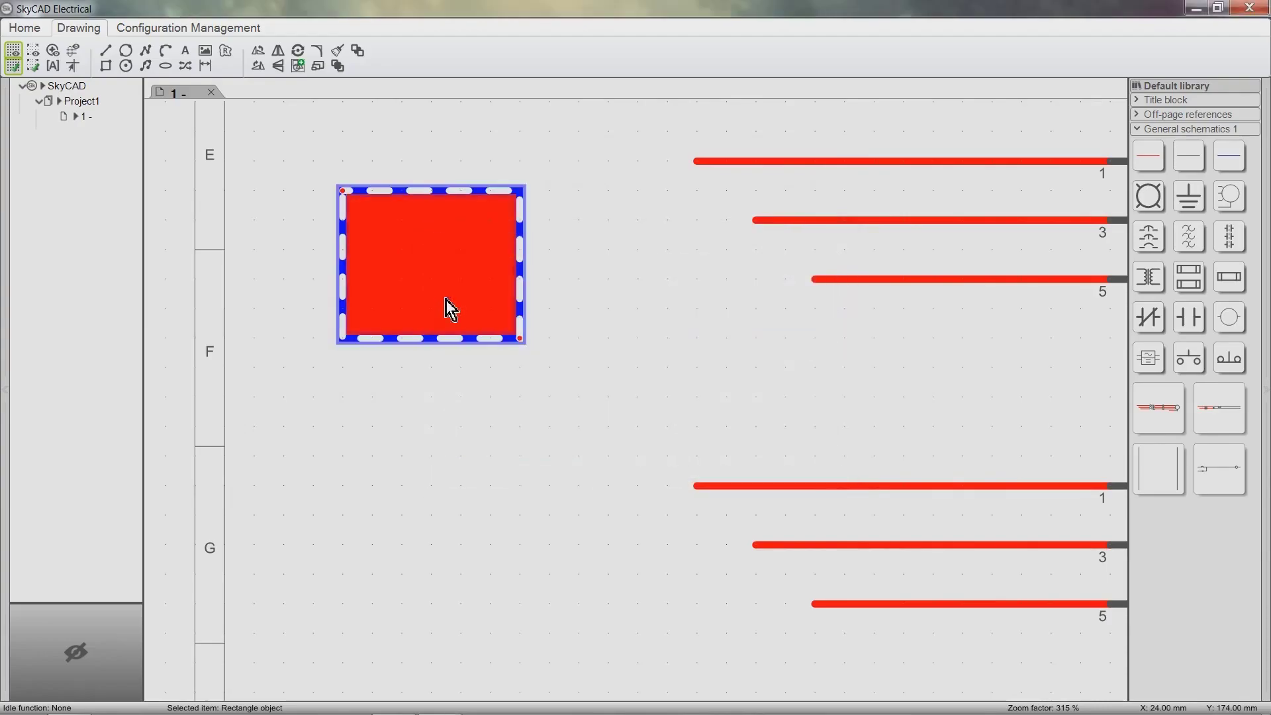
{"action": "left_click", "coordinate": [375, 420]}
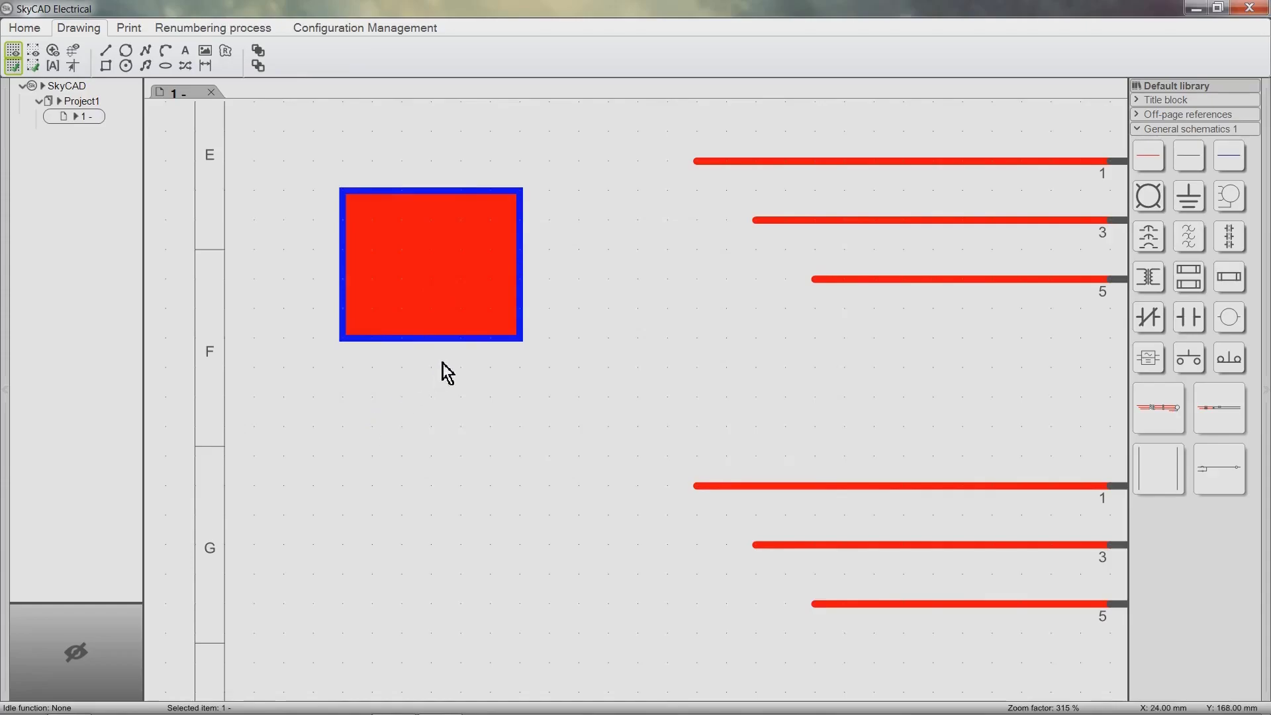
Step: Set the rectangle's fill transparency to 100
{"action": "left_click", "coordinate": [429, 255]}
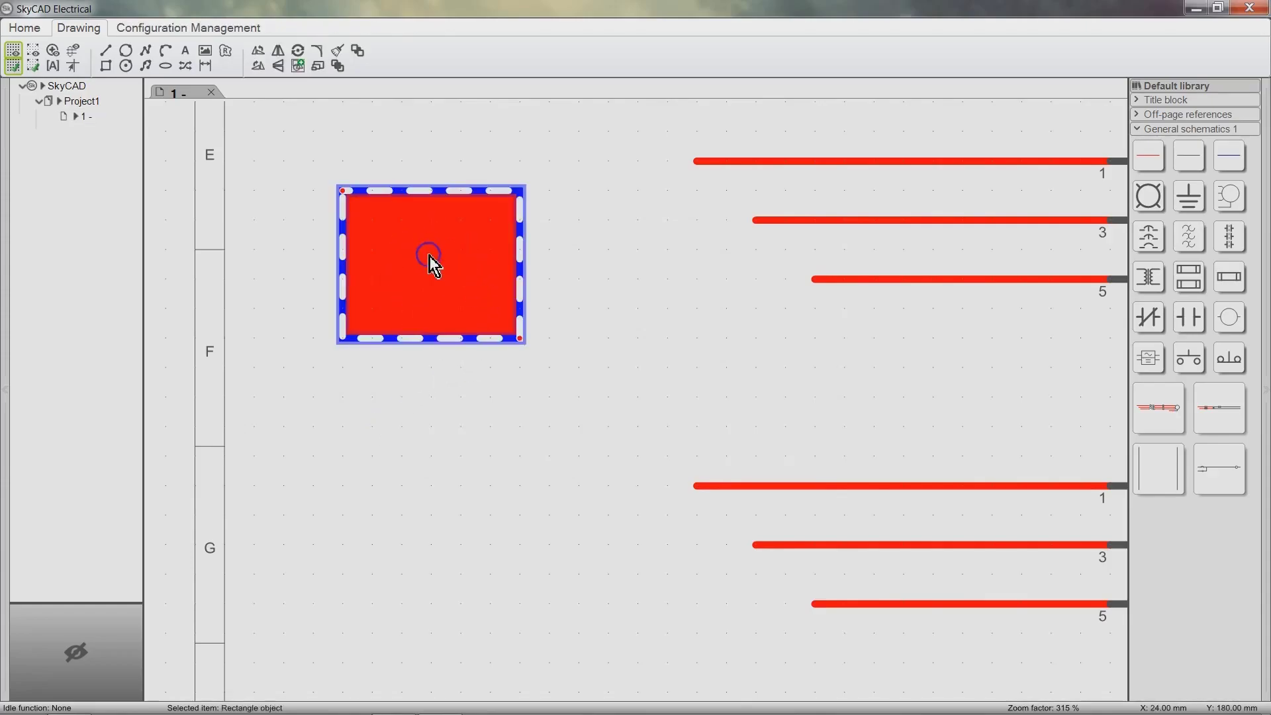
{"action": "double_click", "coordinate": [429, 255]}
{"action": "scroll", "coordinate": [544, 399], "scroll_direction": "down", "scroll_amount": 3}
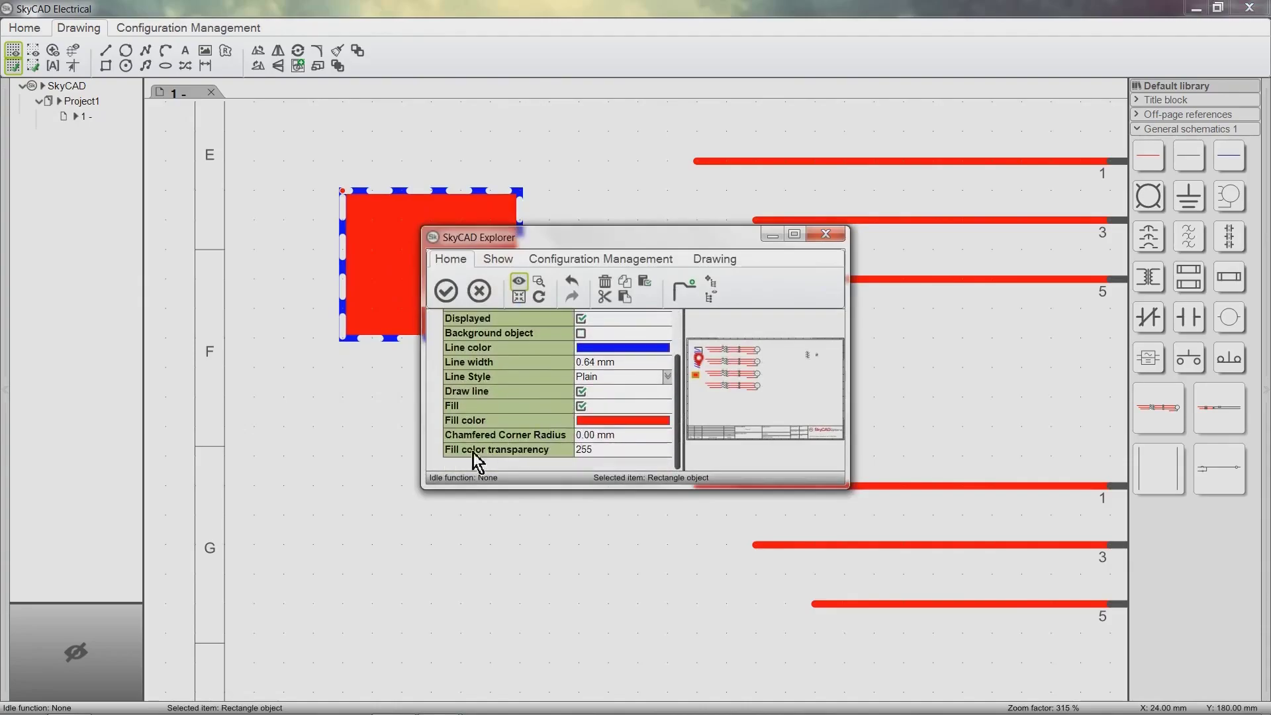
{"action": "left_click", "coordinate": [583, 449]}
{"action": "type", "text": "100"}
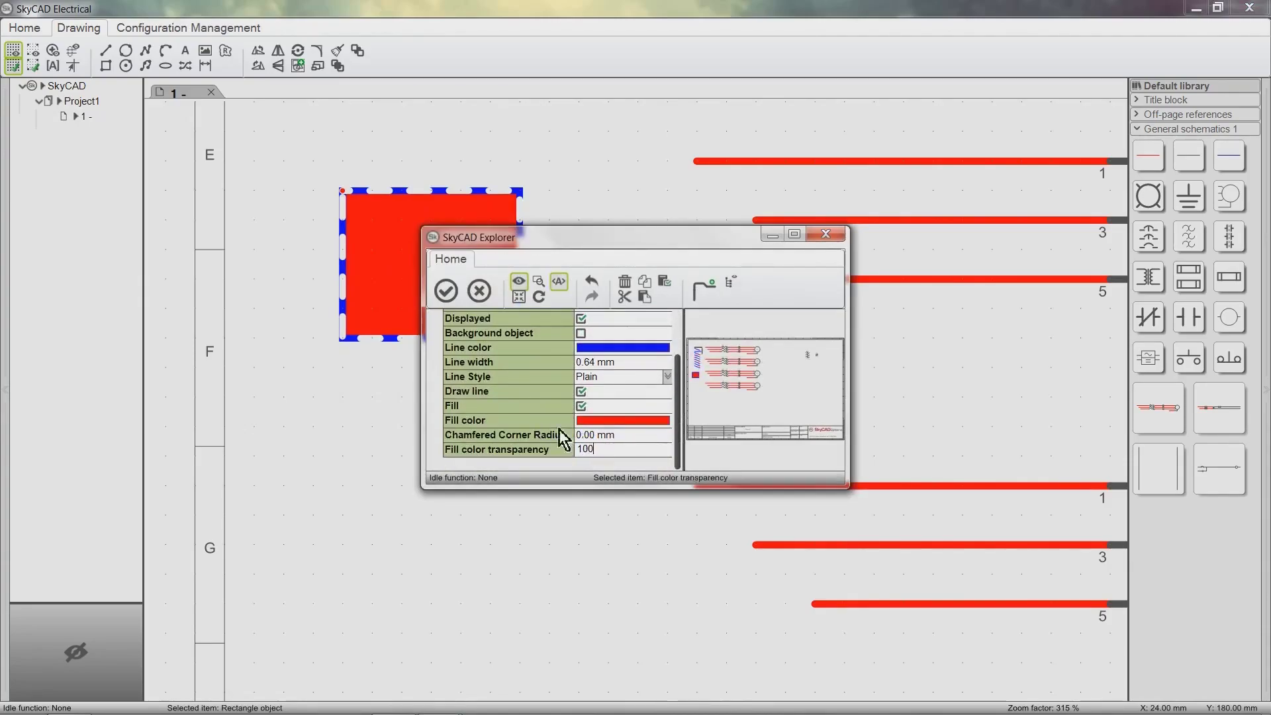
{"action": "left_click", "coordinate": [446, 290]}
{"action": "left_click", "coordinate": [476, 401]}
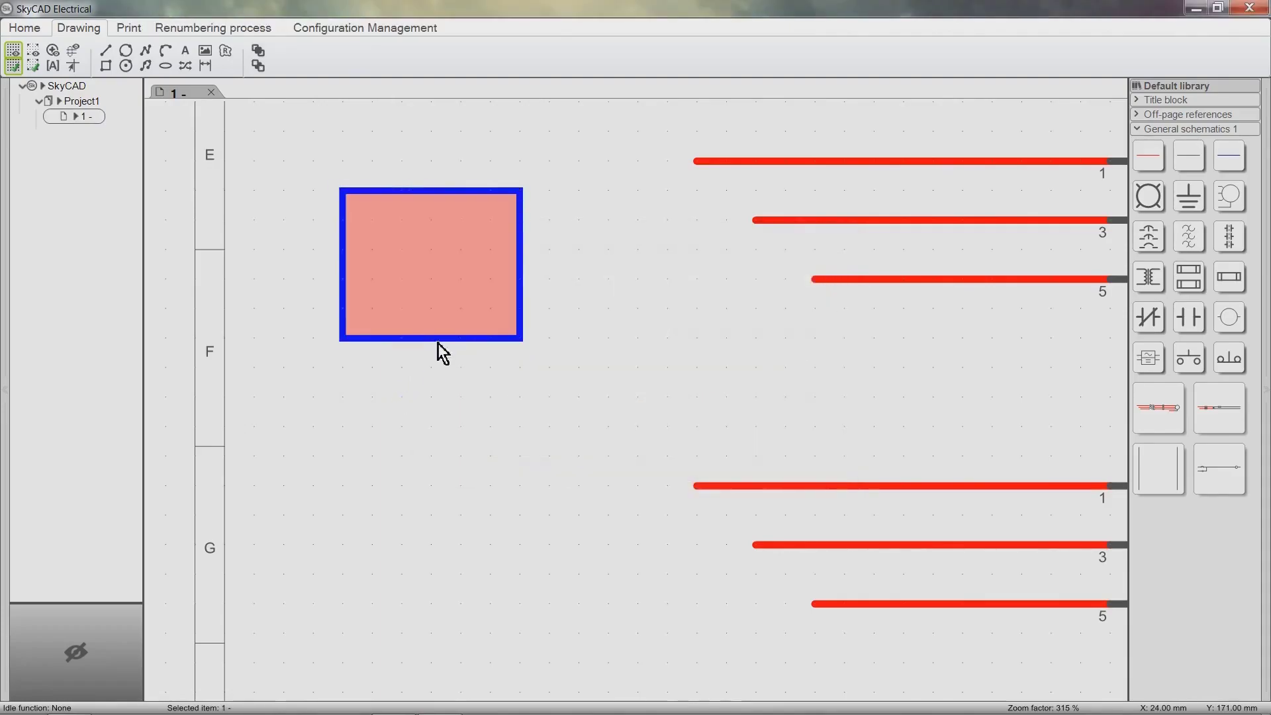
Step: Change the rectangle's chamfered corner radius to 2 mm
{"action": "double_click", "coordinate": [458, 295]}
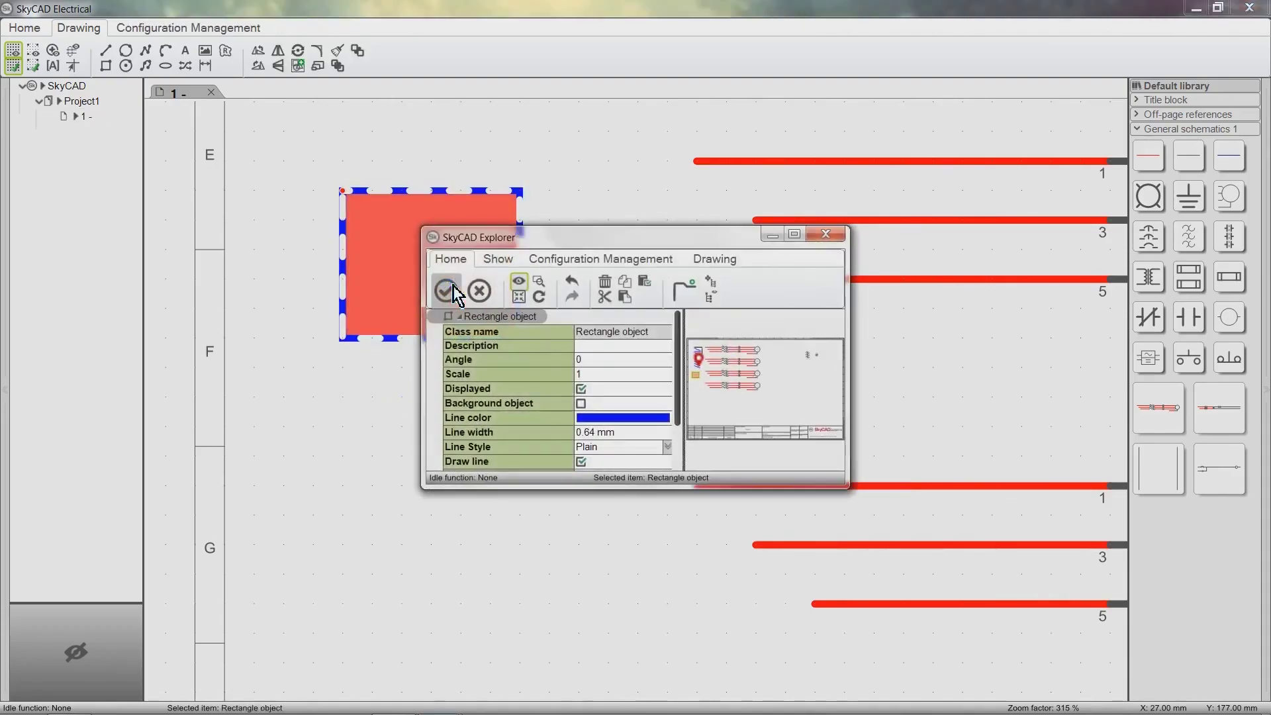
{"action": "scroll", "coordinate": [527, 437], "scroll_direction": "down", "scroll_amount": 2}
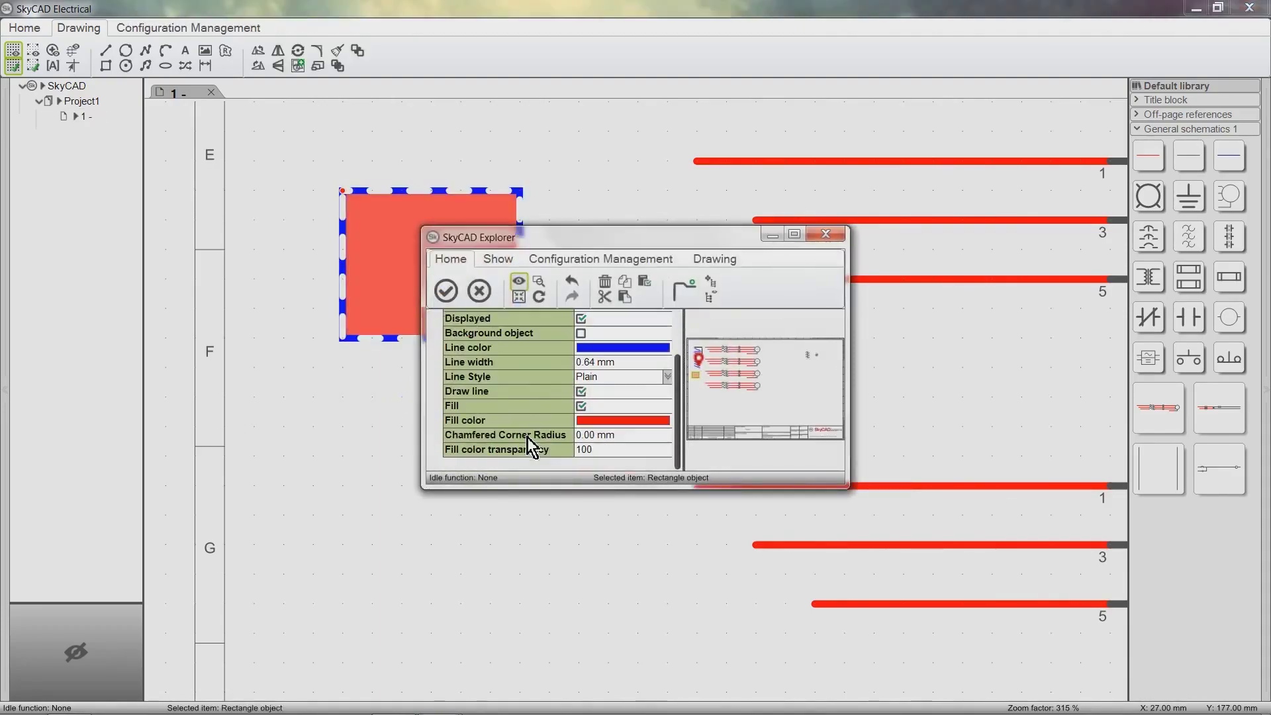
{"action": "left_click", "coordinate": [581, 435]}
{"action": "key", "text": "BackSpace"}
{"action": "type", "text": "2"}
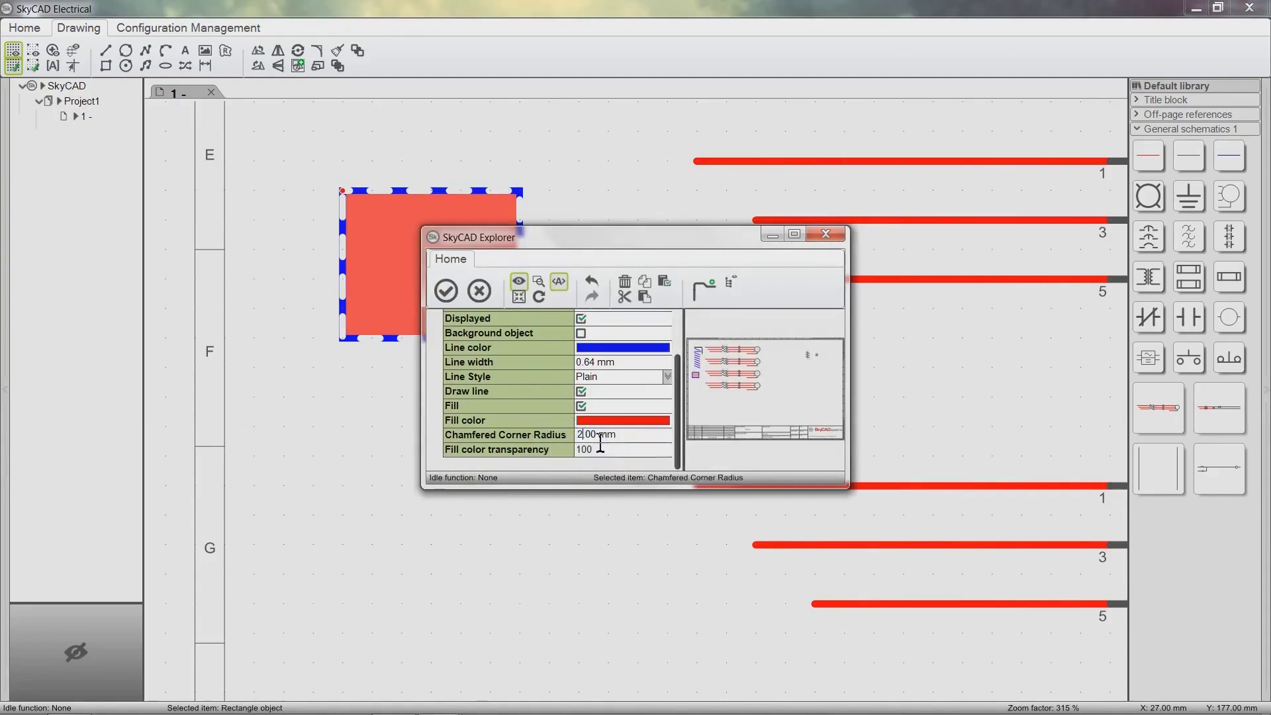
{"action": "left_click", "coordinate": [449, 292]}
{"action": "left_click", "coordinate": [338, 405]}
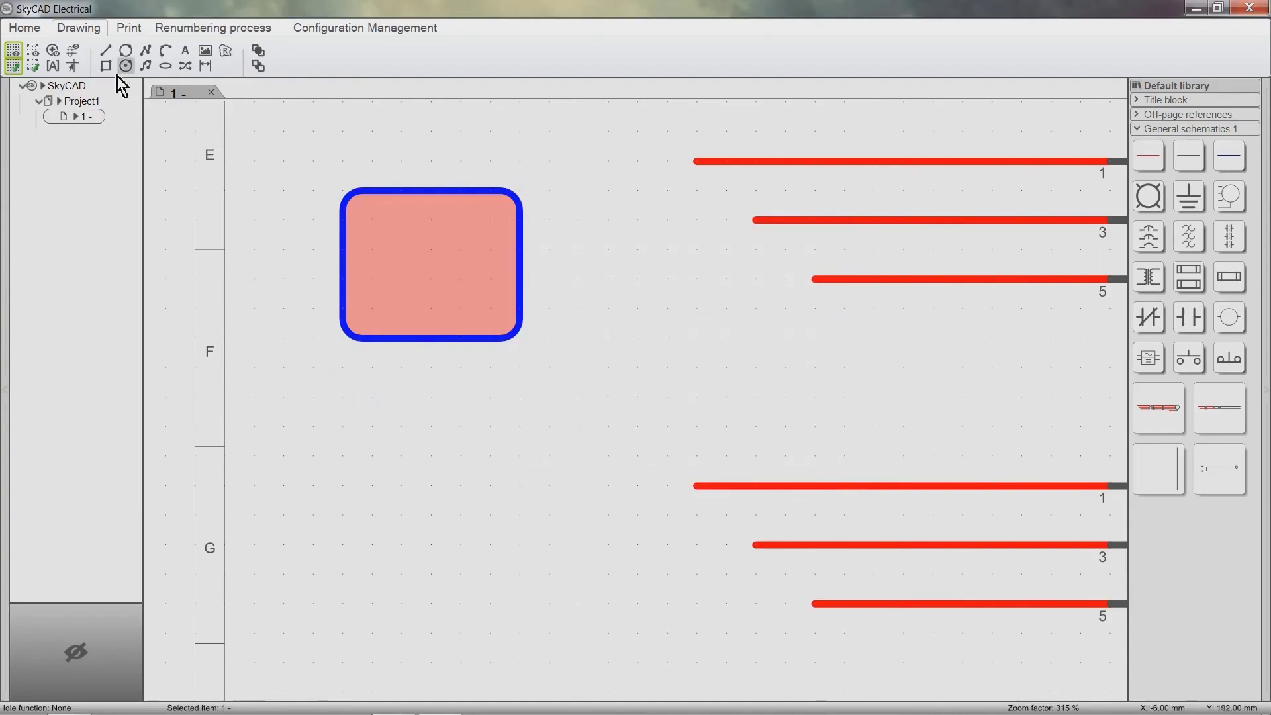
Step: Draw a diameter-defined circle below the rectangle and a centre-radius circle beneath it
{"action": "left_click", "coordinate": [126, 51]}
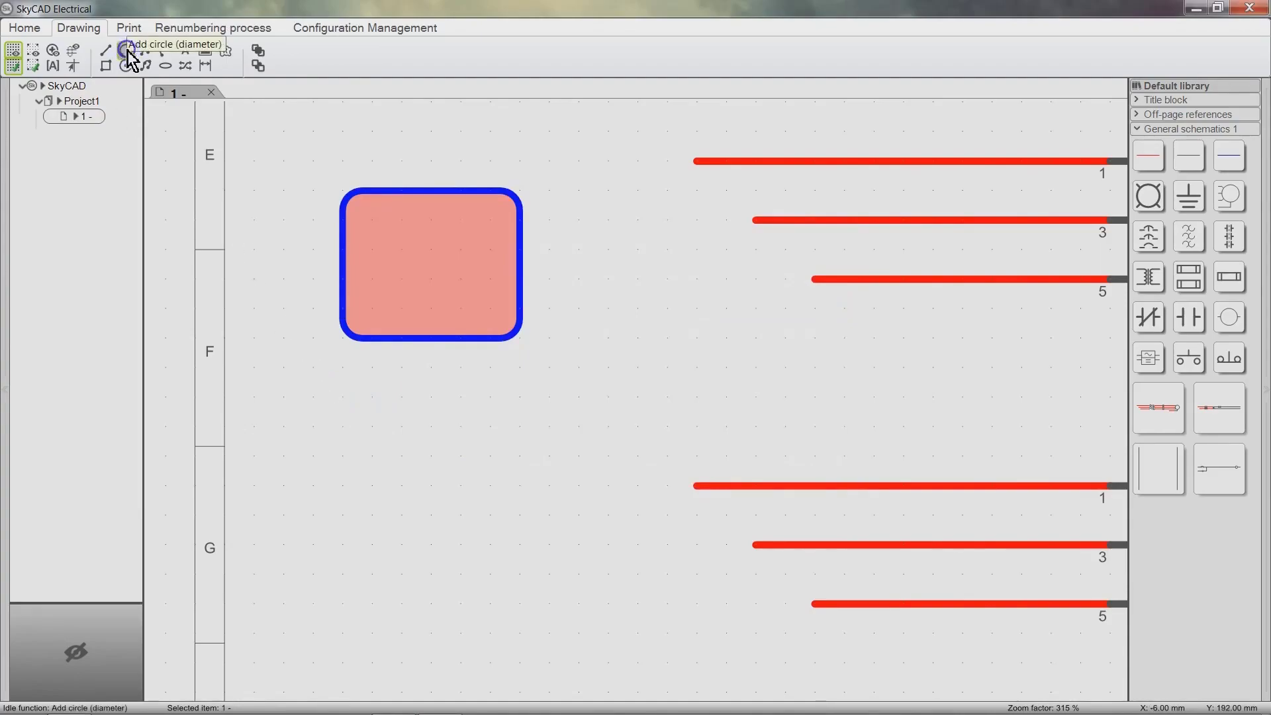
{"action": "left_click", "coordinate": [312, 487]}
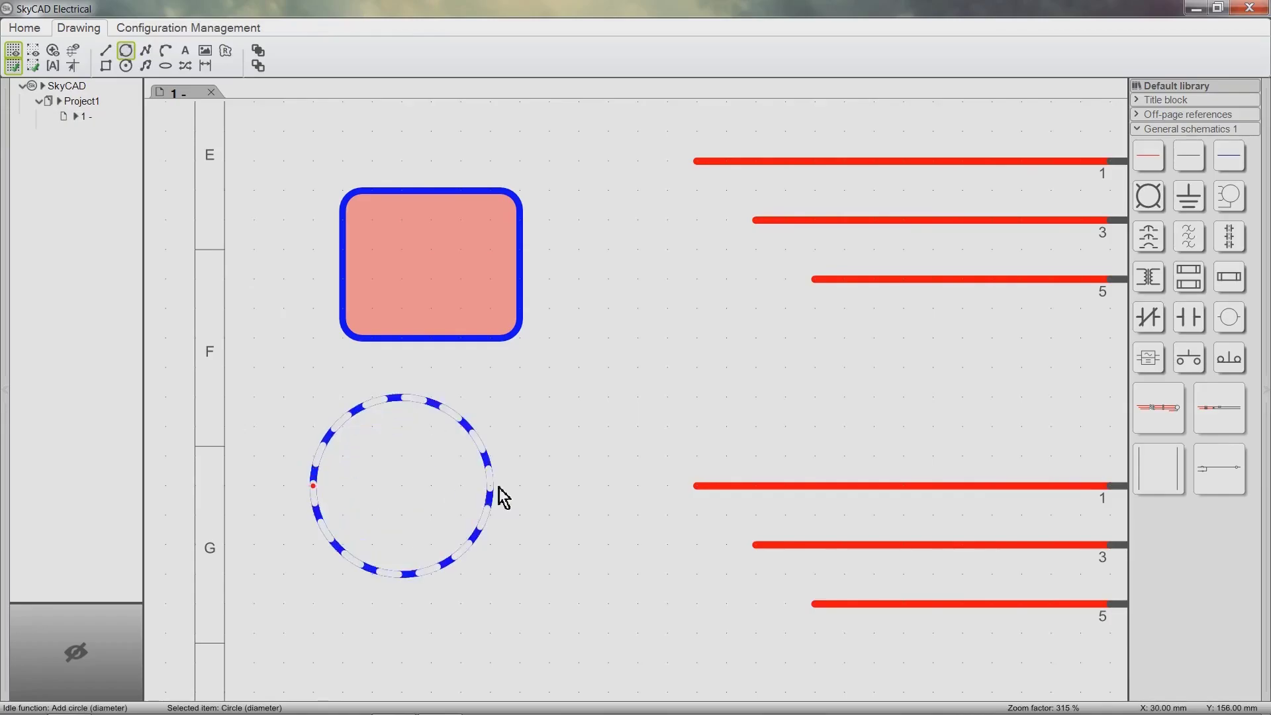
{"action": "left_click", "coordinate": [439, 496]}
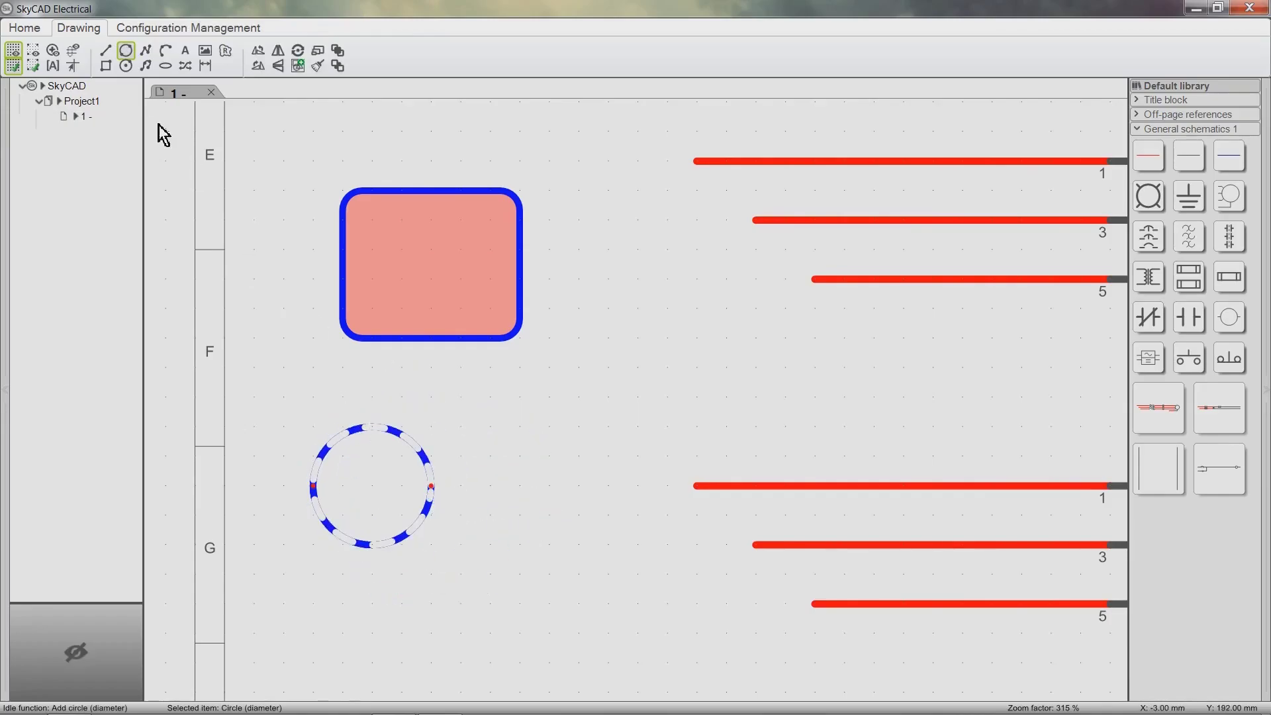
{"action": "left_click", "coordinate": [126, 66]}
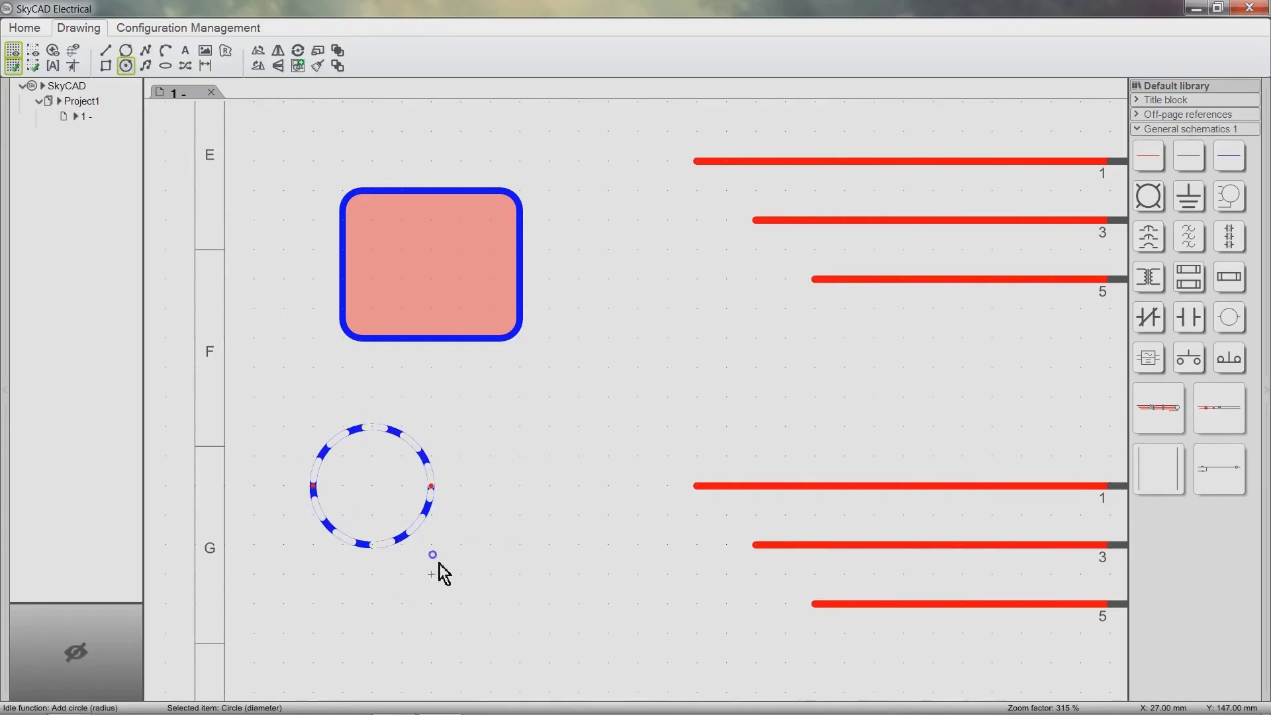
{"action": "scroll", "coordinate": [457, 367], "scroll_direction": "down", "scroll_amount": 3}
{"action": "left_click", "coordinate": [399, 411]}
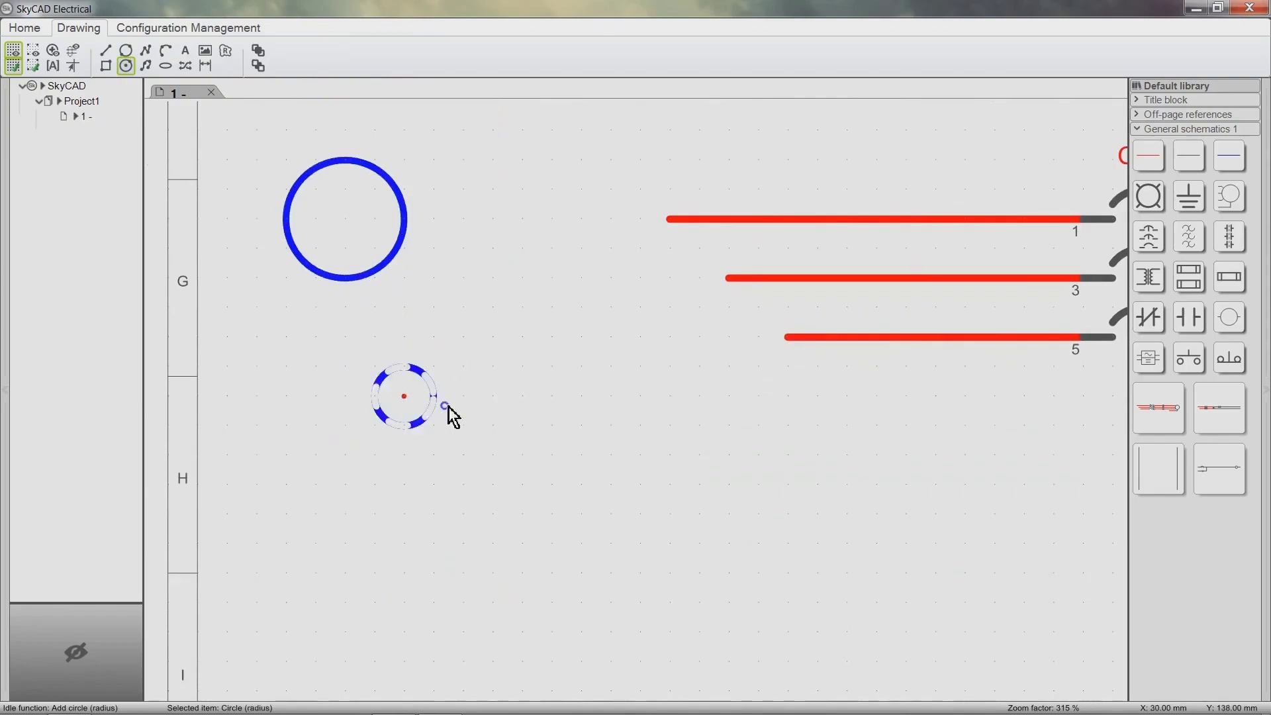
{"action": "left_click", "coordinate": [465, 416]}
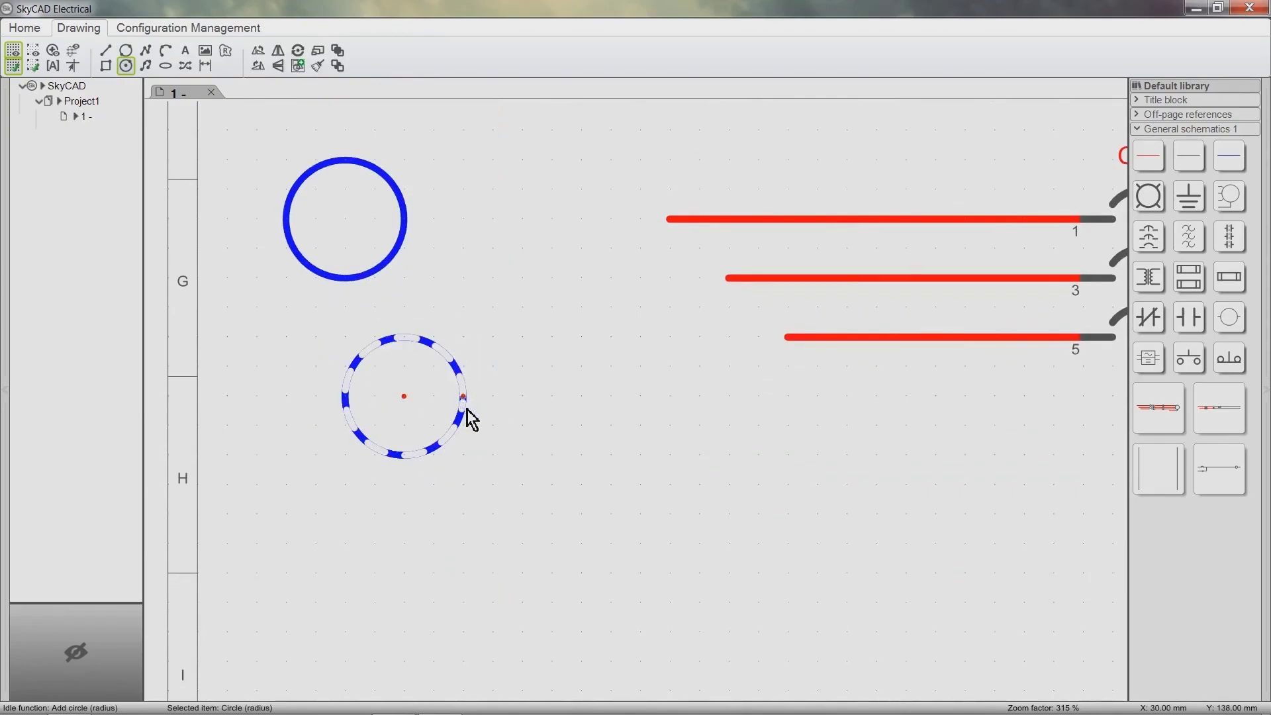
Step: Draw an open M-shaped zigzag polyline below the circles
{"action": "left_click", "coordinate": [146, 51]}
{"action": "scroll", "coordinate": [477, 576], "scroll_direction": "down", "scroll_amount": 5}
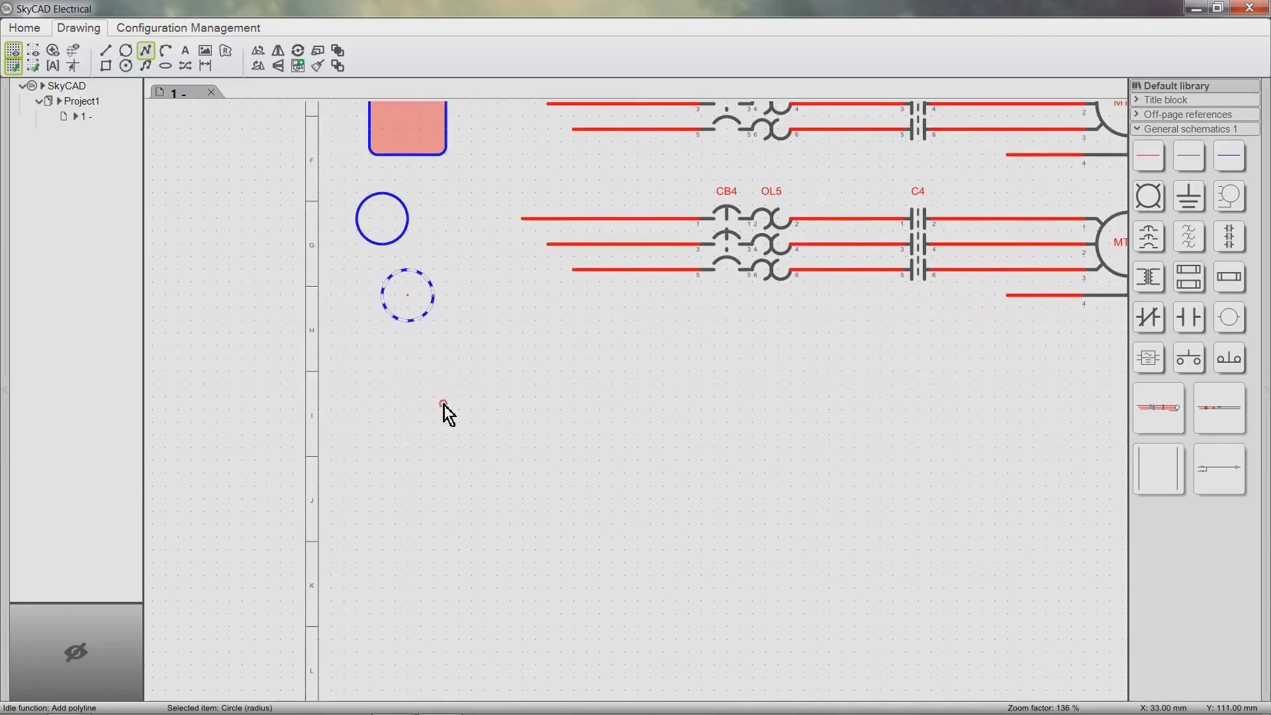
{"action": "left_click", "coordinate": [407, 474]}
{"action": "left_click", "coordinate": [471, 371]}
{"action": "left_click", "coordinate": [548, 488]}
{"action": "left_click", "coordinate": [588, 384]}
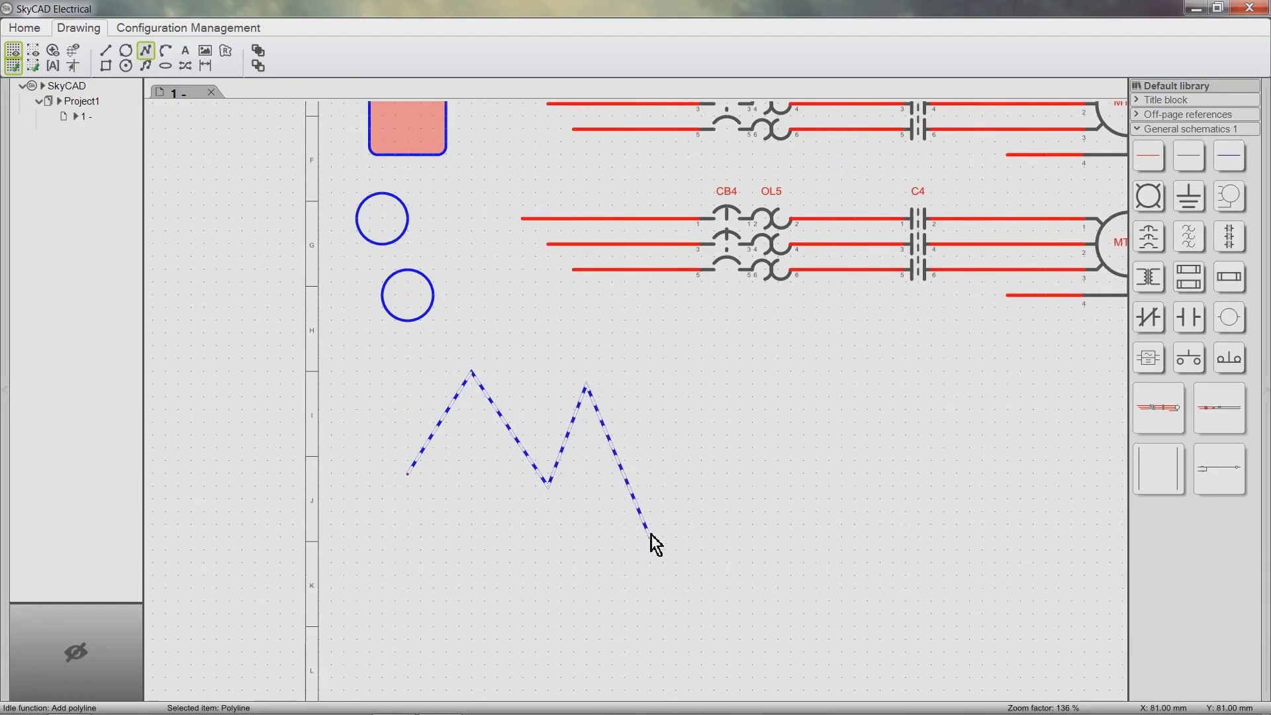
{"action": "left_click", "coordinate": [650, 536]}
Step: Draw a second zigzag polyline below the M, closed back to its start point
{"action": "middle_click_drag", "start_coordinate": [601, 612], "coordinate": [578, 404]}
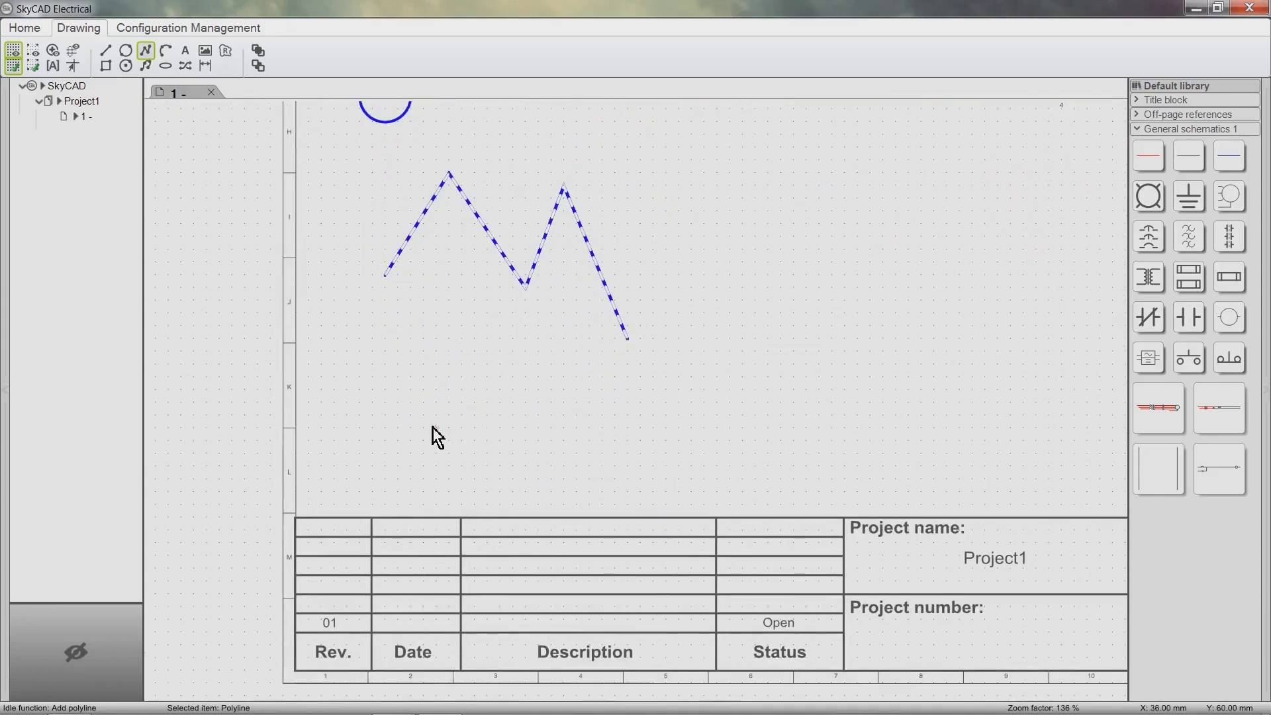
{"action": "left_click", "coordinate": [376, 442]}
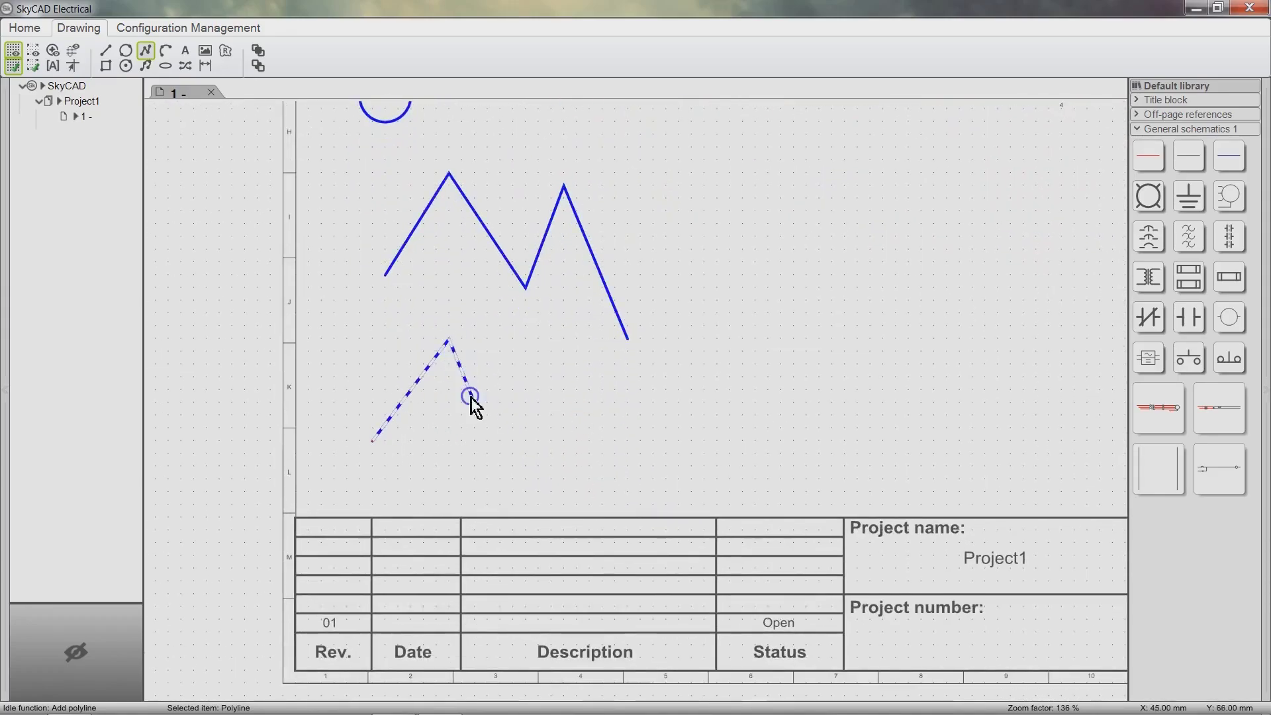
{"action": "left_click", "coordinate": [502, 456]}
{"action": "left_click", "coordinate": [553, 342]}
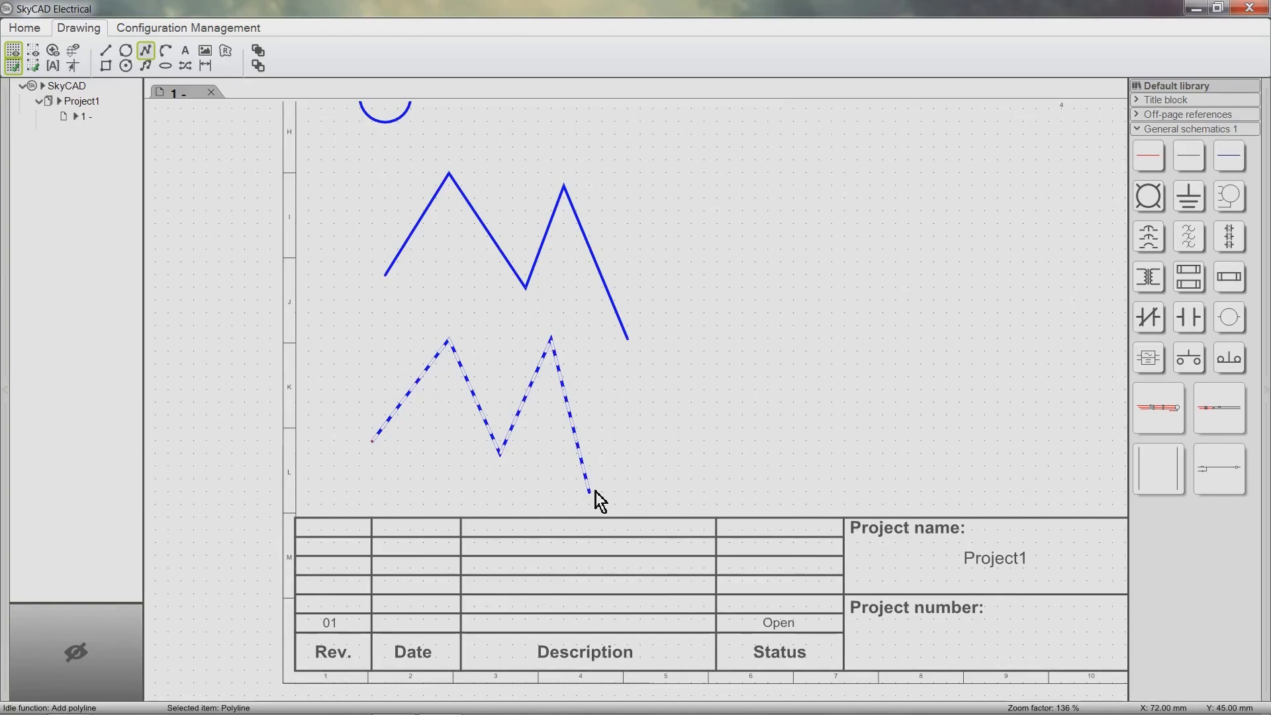
{"action": "key", "text": "shift"}
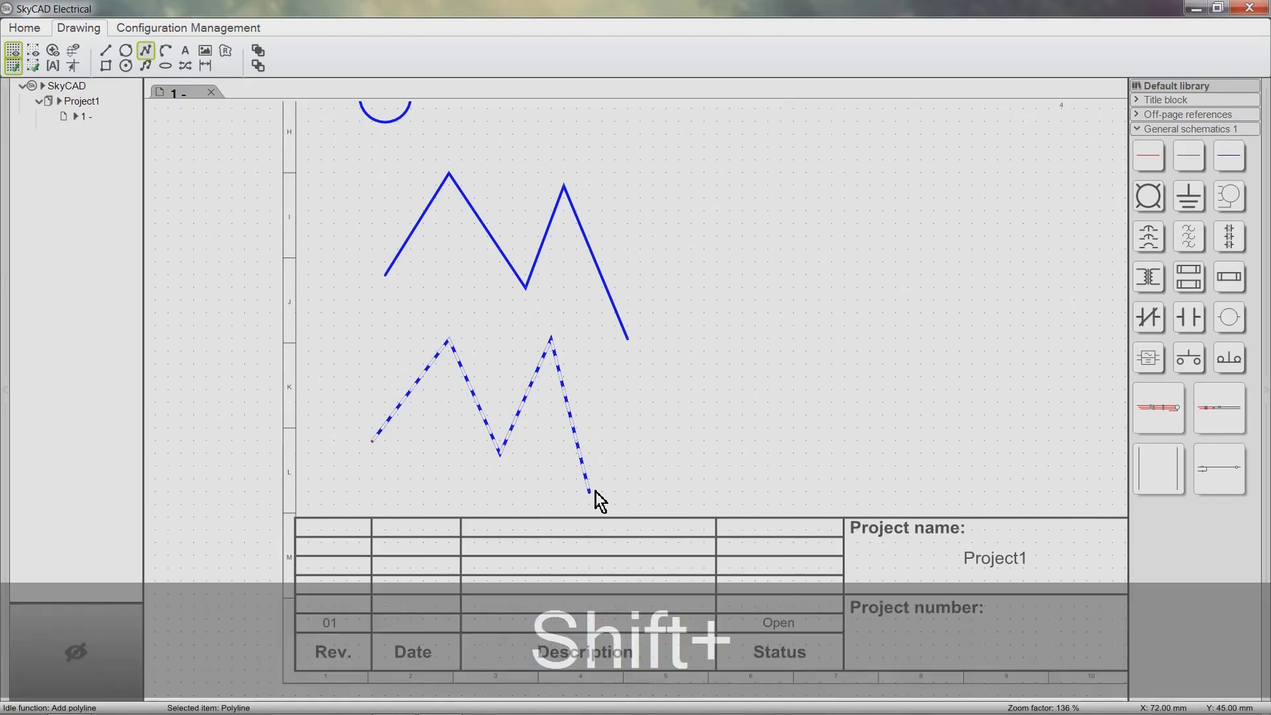
{"action": "left_click", "coordinate": [595, 492], "text": "shift"}
Step: Draw a spline wave with two crests and a trough to the right of the zigzags
{"action": "left_click", "coordinate": [145, 66]}
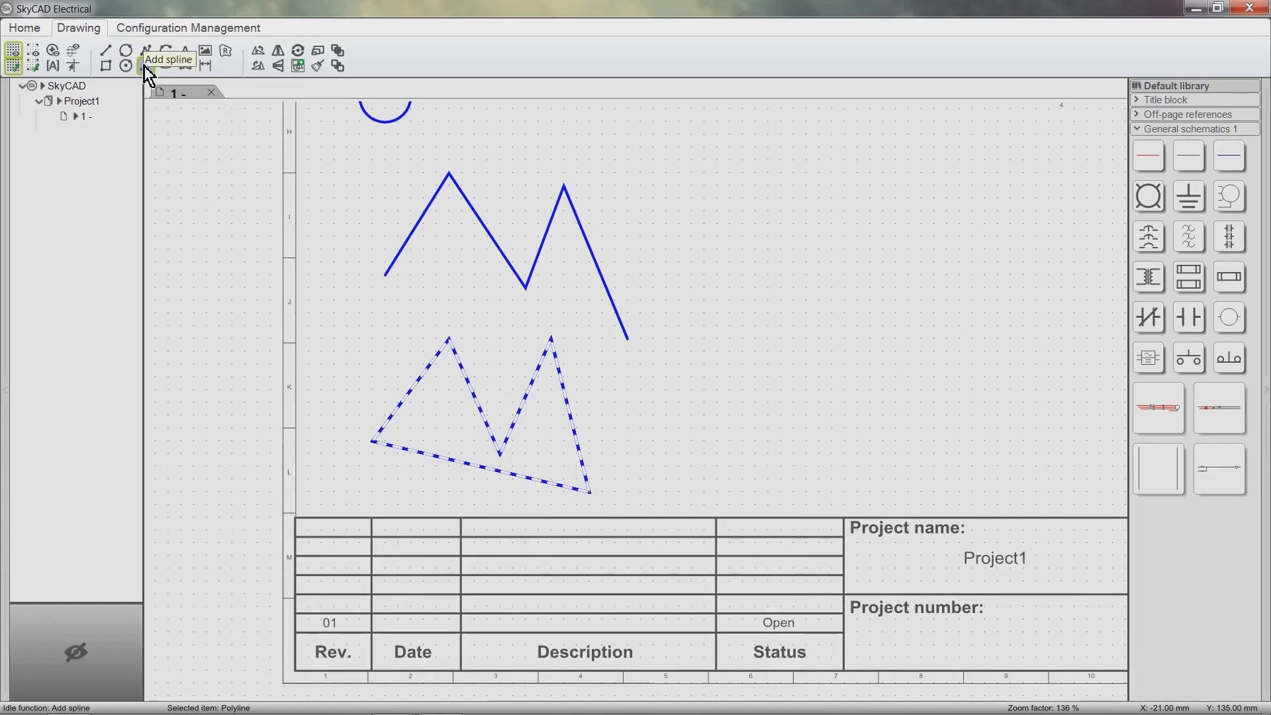
{"action": "left_click", "coordinate": [666, 364]}
{"action": "left_click", "coordinate": [713, 249]}
{"action": "left_click", "coordinate": [781, 364]}
{"action": "left_click", "coordinate": [817, 251]}
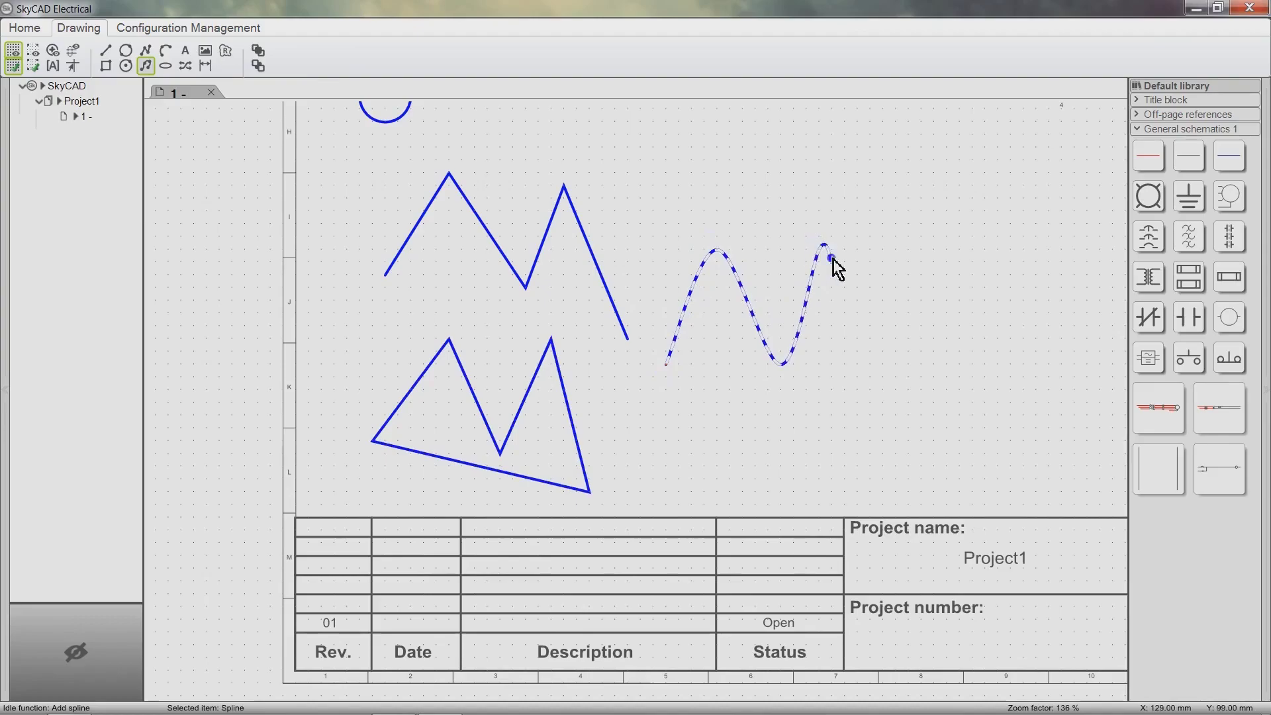
{"action": "right_click", "coordinate": [865, 412]}
{"action": "key", "text": "Escape"}
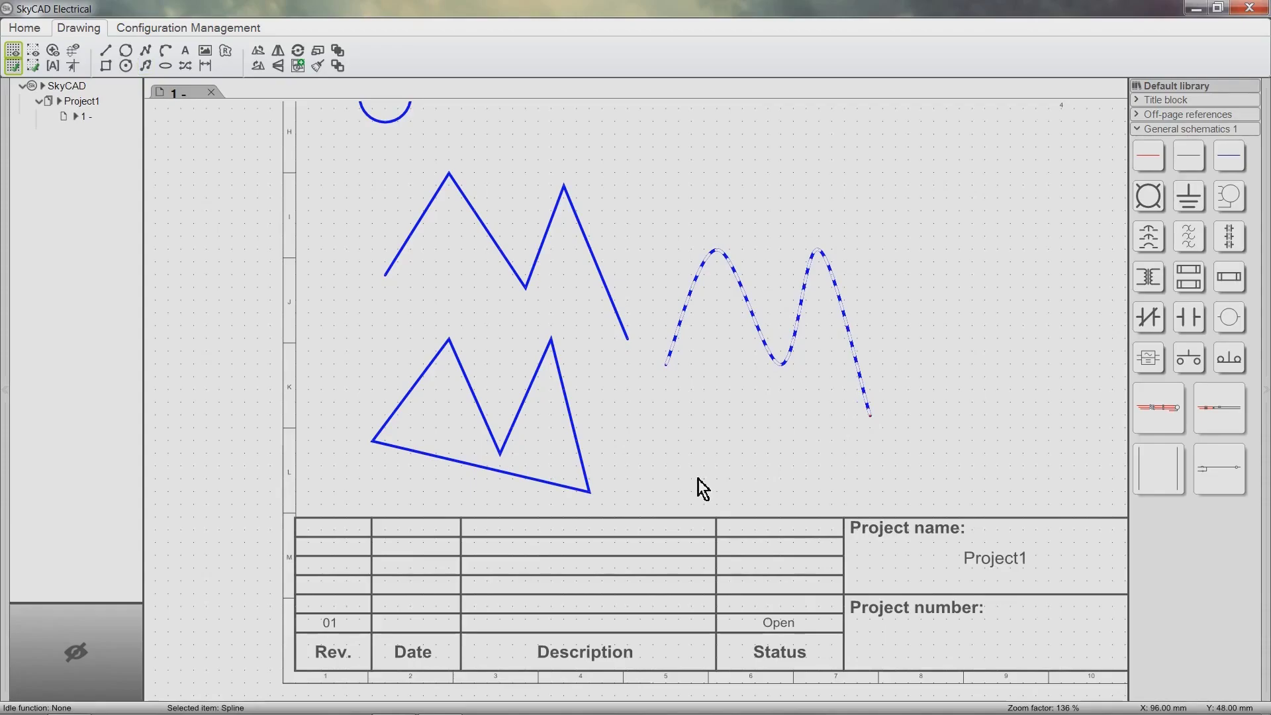
{"action": "left_click", "coordinate": [163, 56]}
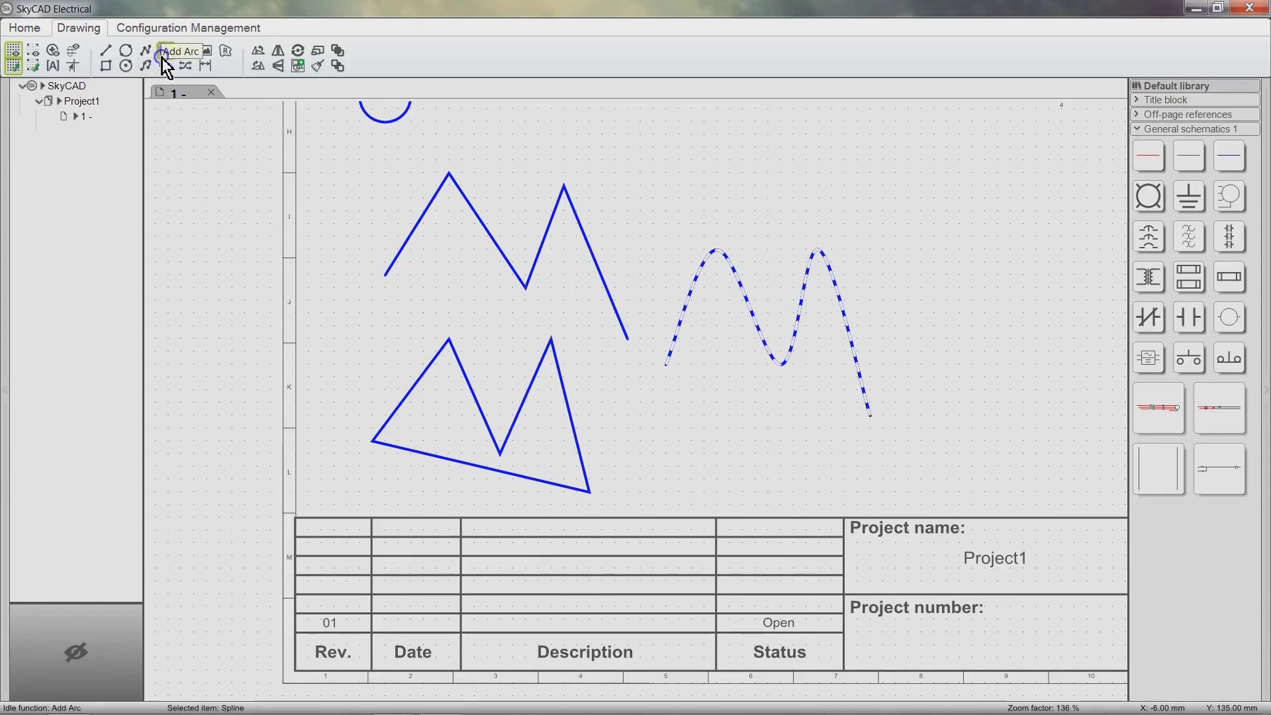
Step: Draw a three-point arc above the wavy spline
{"action": "left_click", "coordinate": [652, 188]}
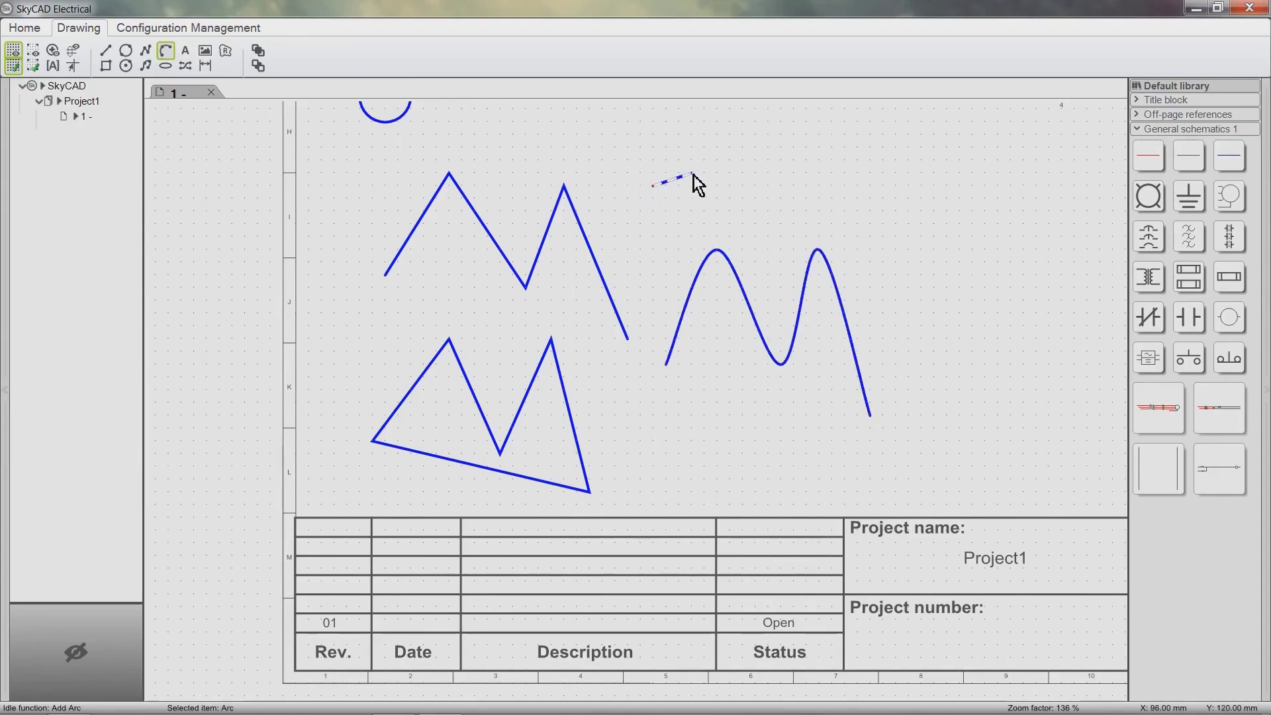
{"action": "left_click", "coordinate": [745, 174]}
{"action": "left_click", "coordinate": [806, 211]}
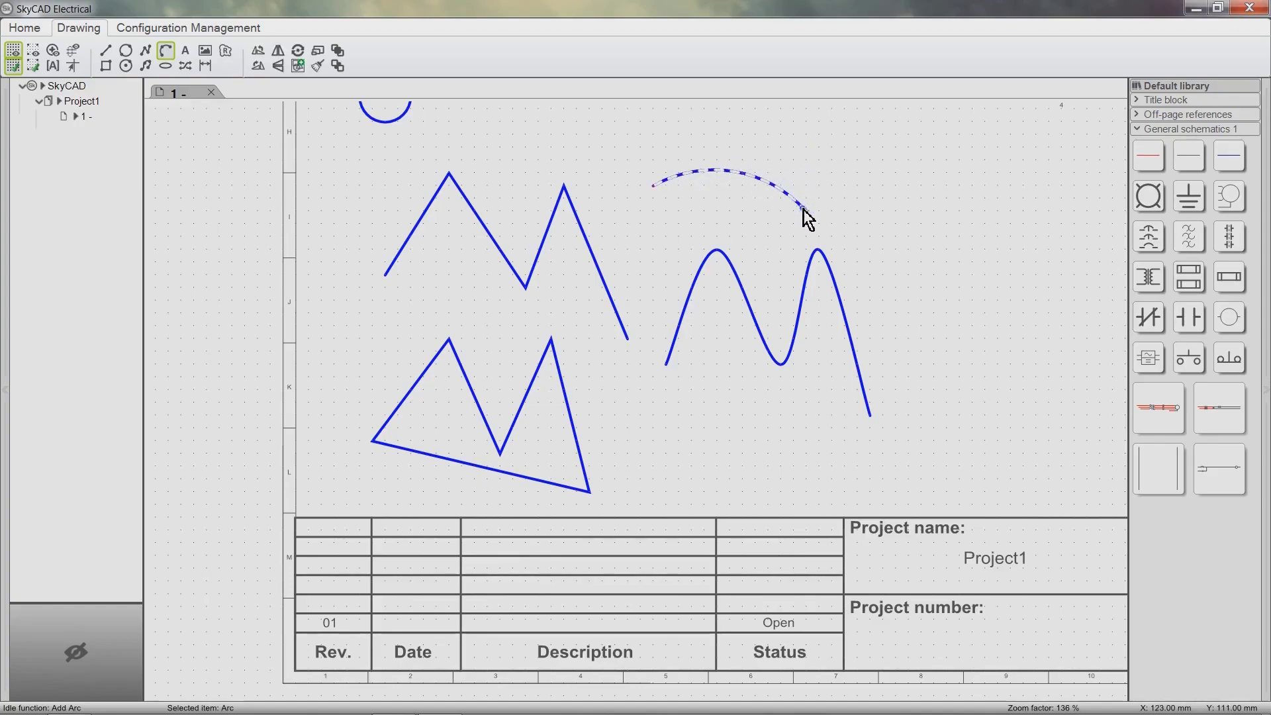
Step: Add a small ellipse to the right of the arc
{"action": "left_click", "coordinate": [165, 66]}
{"action": "scroll", "coordinate": [626, 240], "scroll_direction": "up", "scroll_amount": 3}
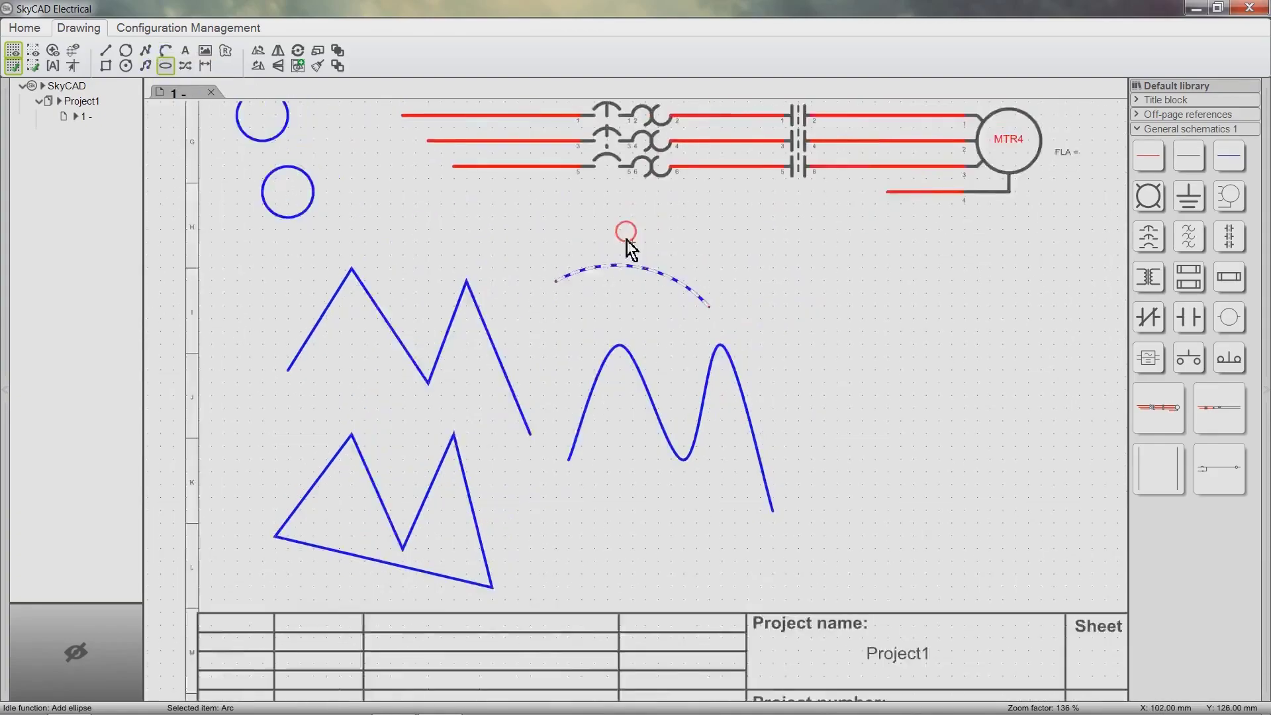
{"action": "left_click", "coordinate": [691, 331]}
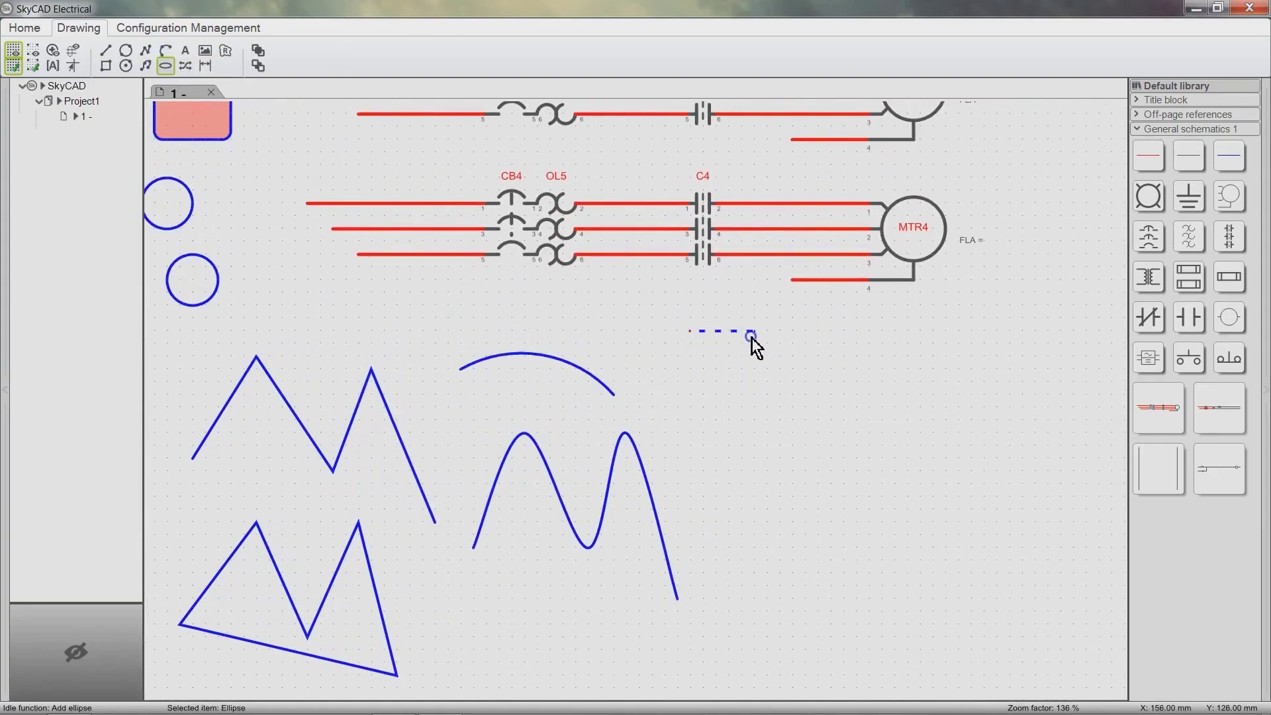
{"action": "left_click", "coordinate": [792, 382]}
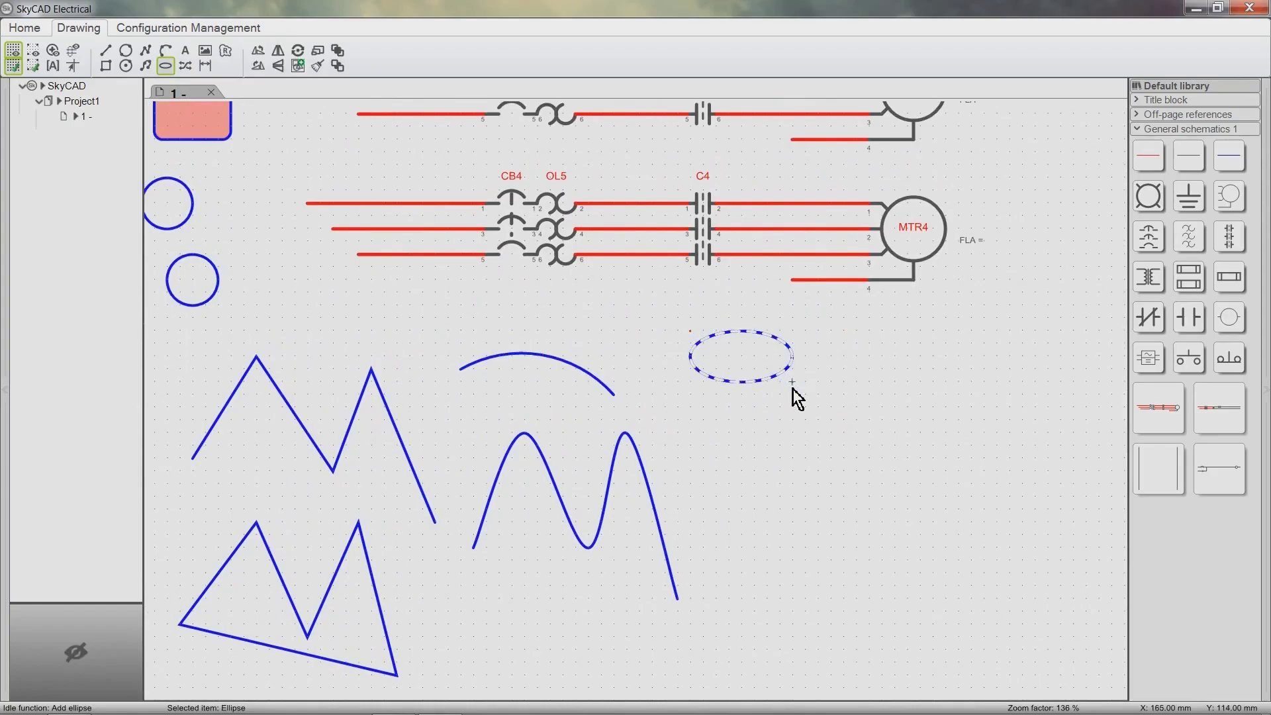
{"action": "left_click", "coordinate": [182, 52]}
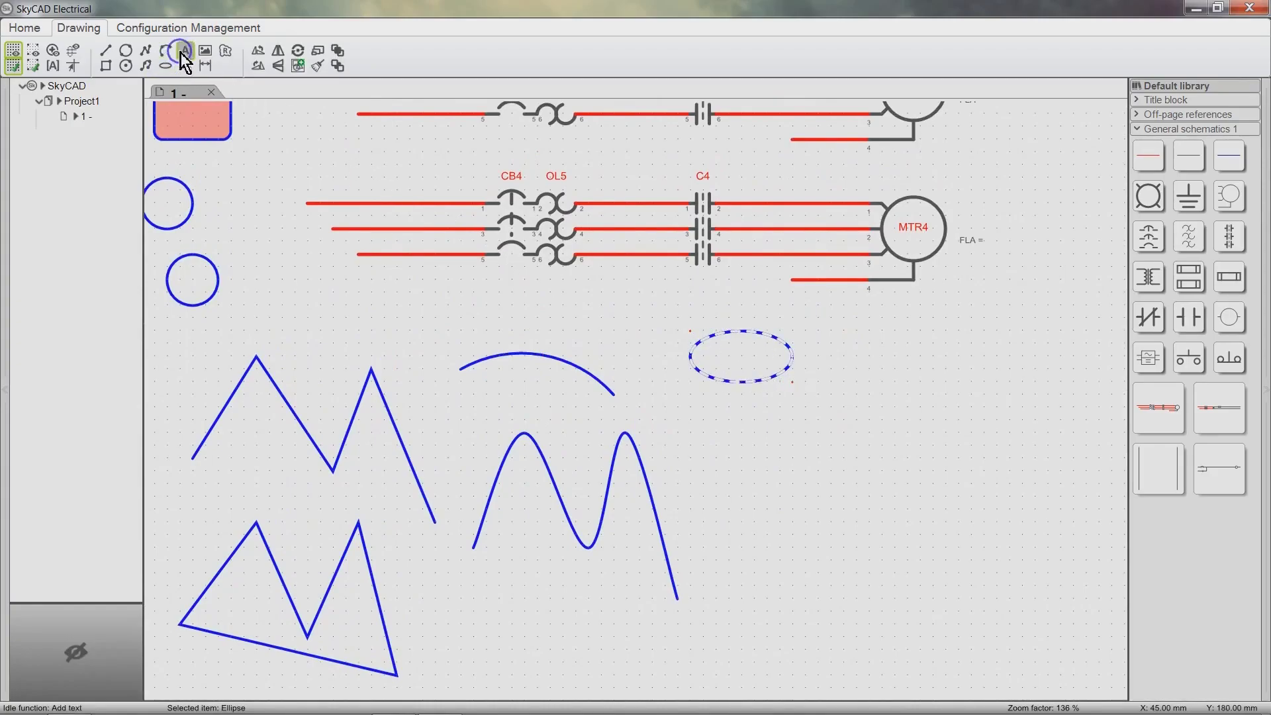
Step: Place a text label with the value 'text' just below the ellipse
{"action": "left_click", "coordinate": [715, 434]}
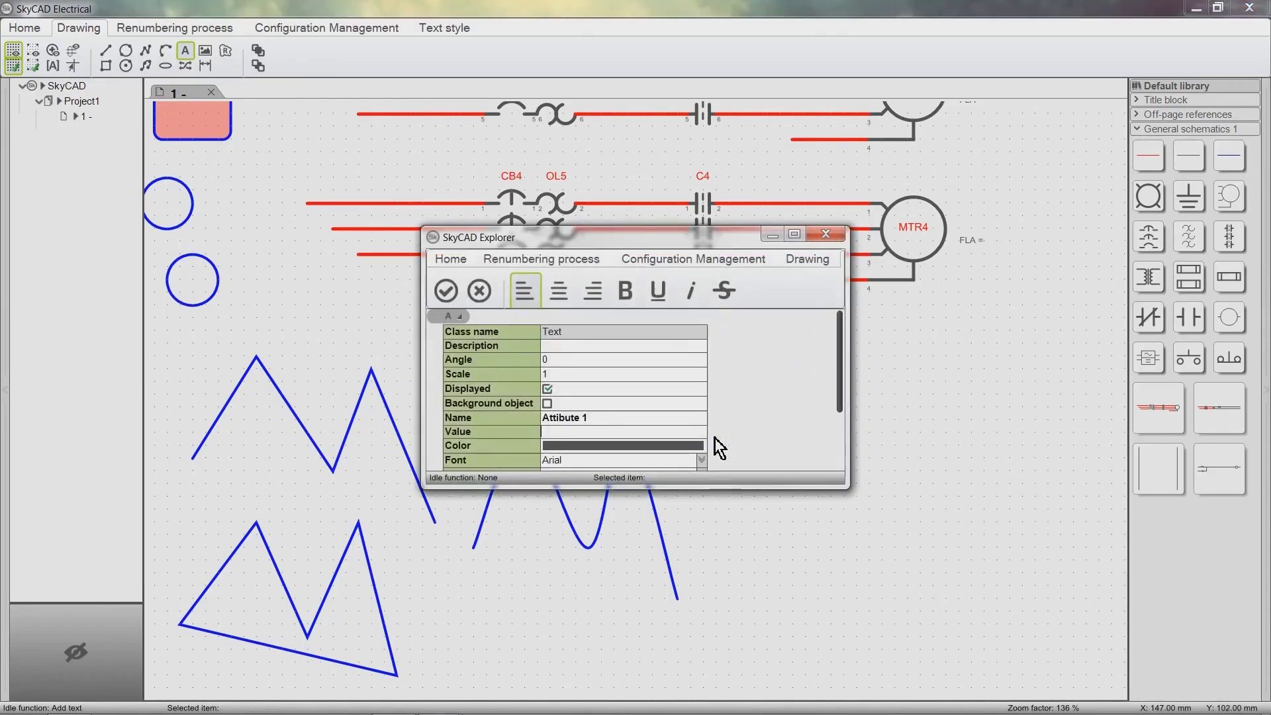
{"action": "type", "text": "text"}
{"action": "key", "text": "Return"}
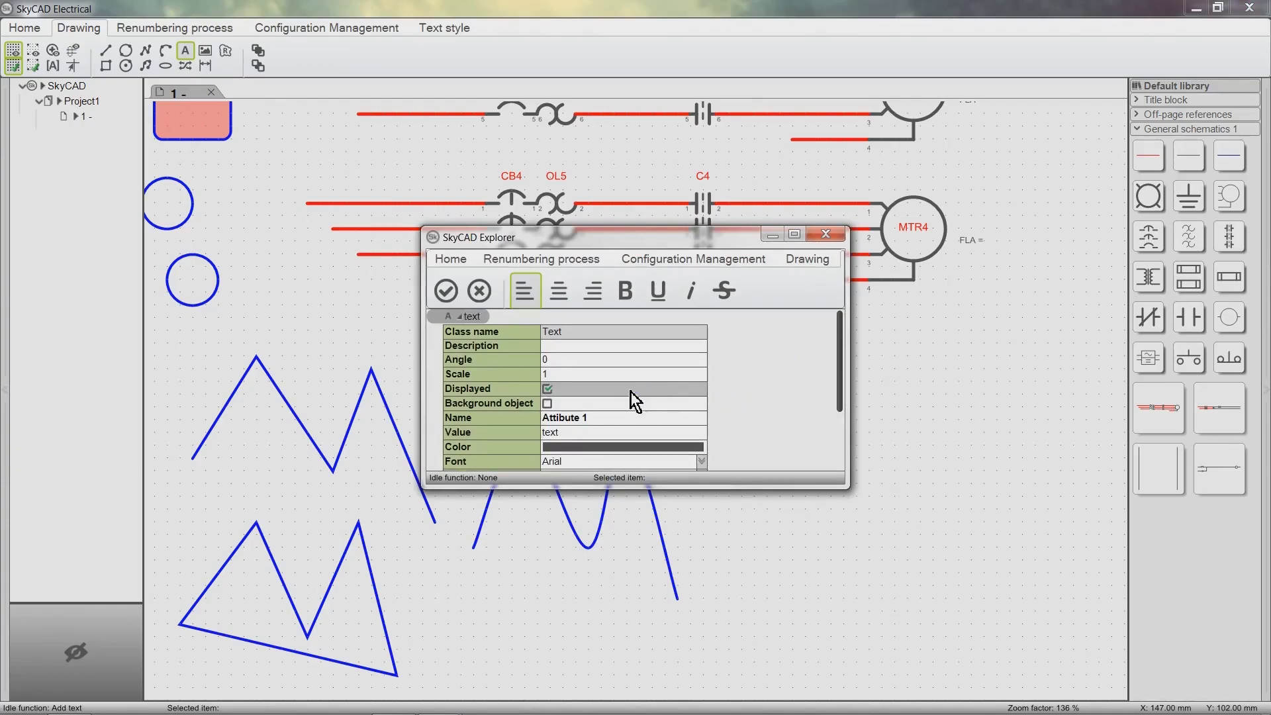
{"action": "scroll", "coordinate": [631, 392], "scroll_direction": "down", "scroll_amount": 5}
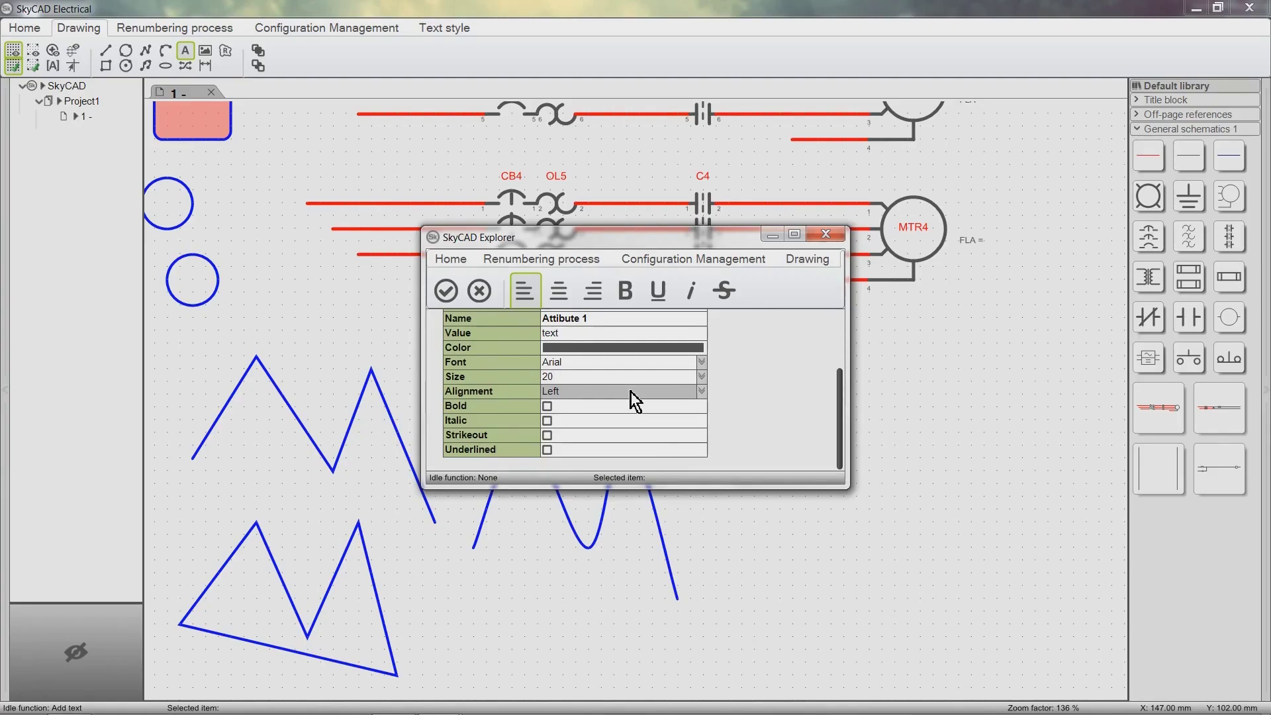
{"action": "left_click", "coordinate": [450, 292]}
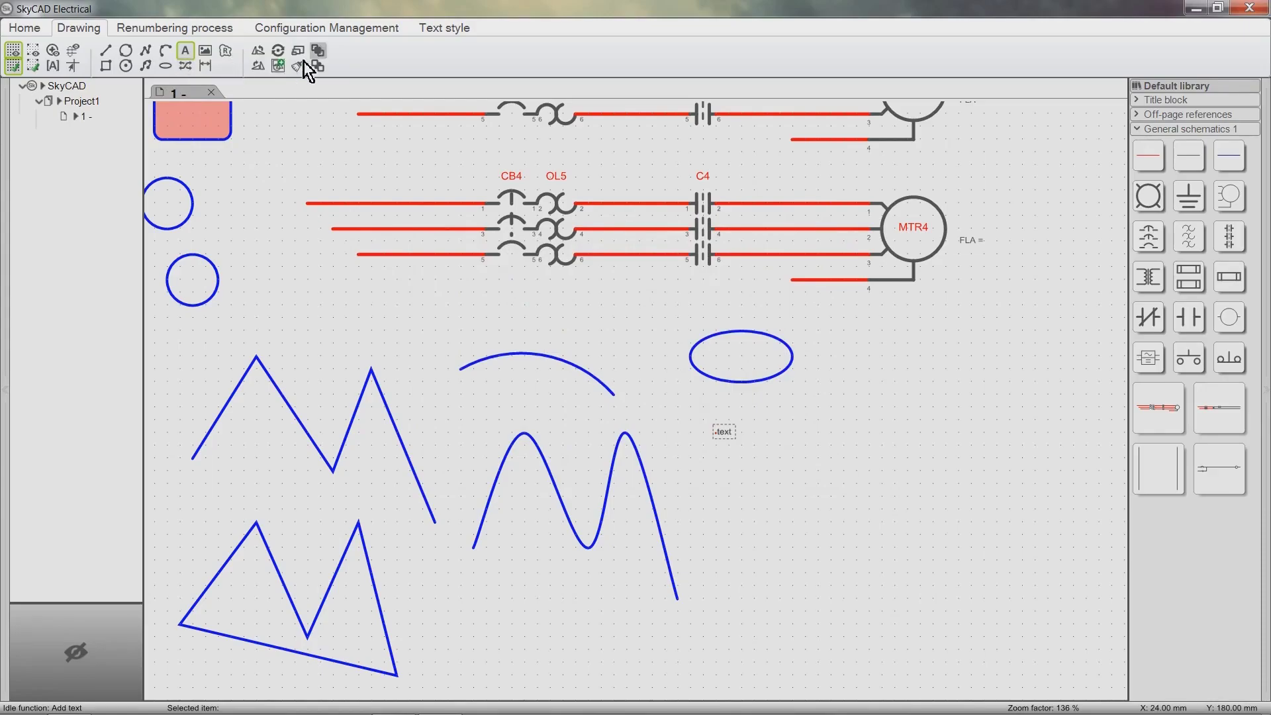
Step: Insert the 20G1ANE077AA0NNNNN drive picture in the empty lower-middle of the sheet
{"action": "middle_click_drag", "start_coordinate": [803, 188], "coordinate": [8, 524]}
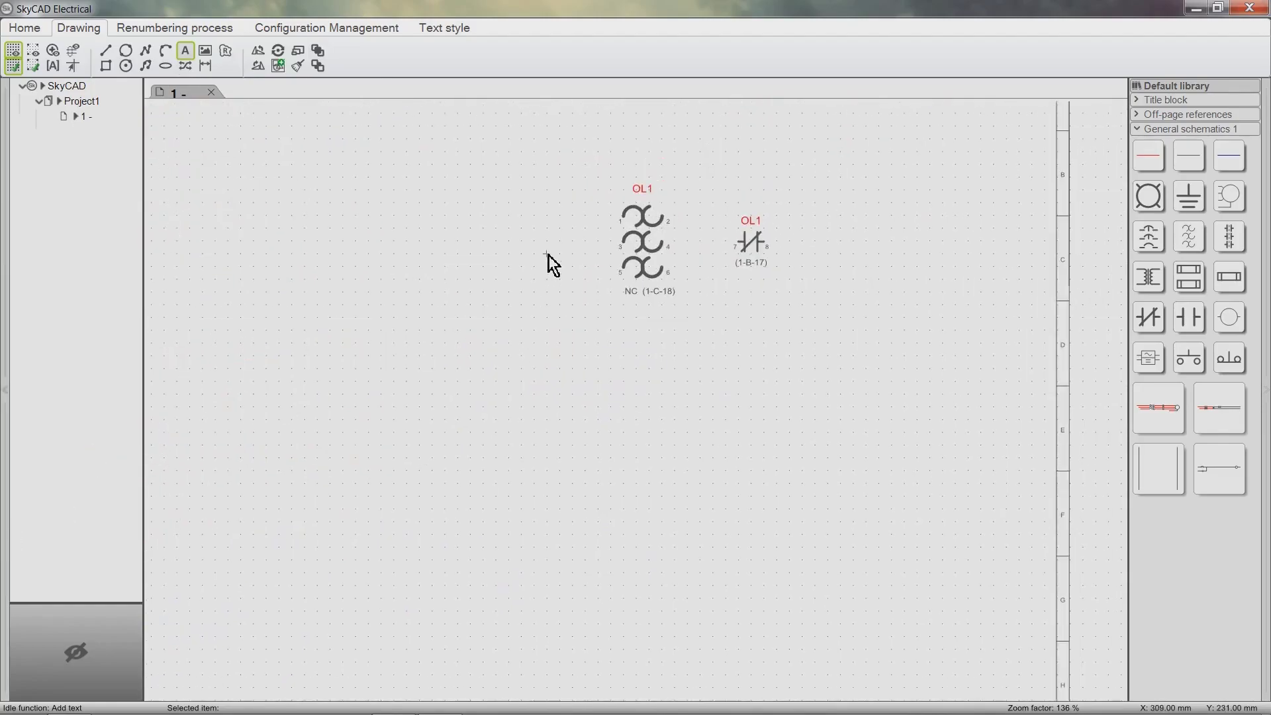
{"action": "middle_click_drag", "start_coordinate": [547, 264], "coordinate": [480, 296]}
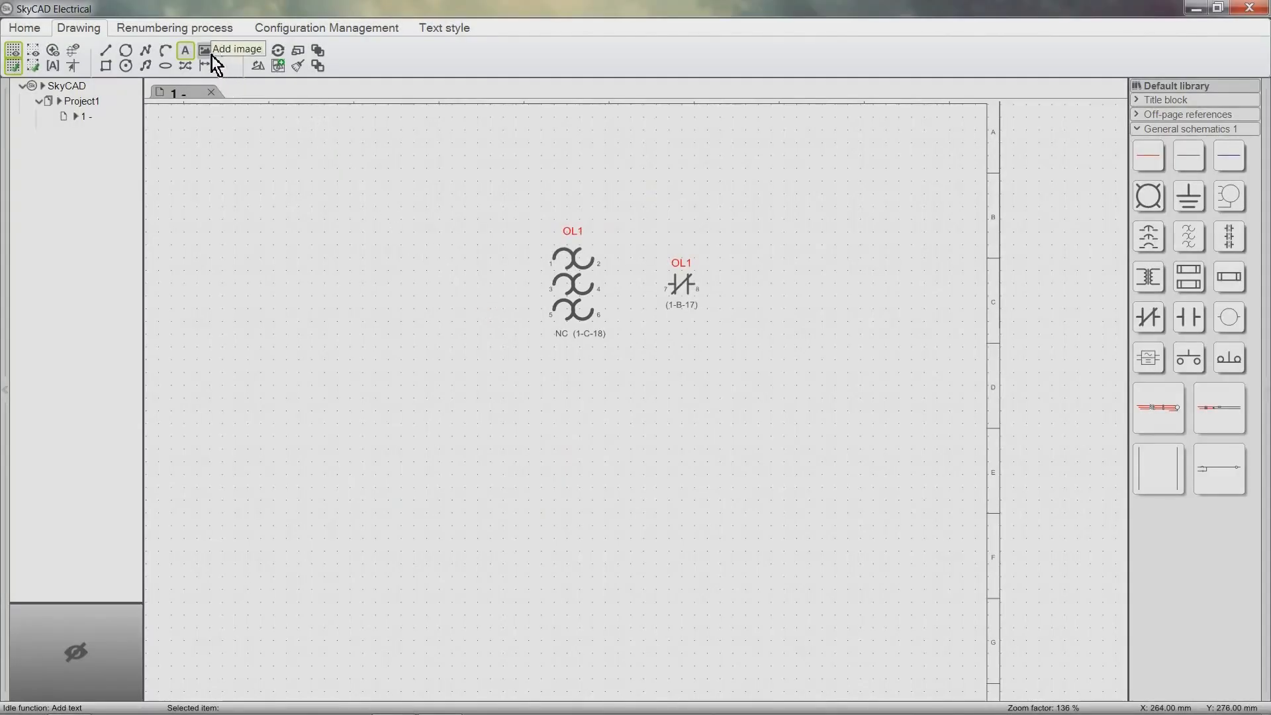
{"action": "left_click", "coordinate": [212, 54]}
{"action": "left_click", "coordinate": [286, 146]}
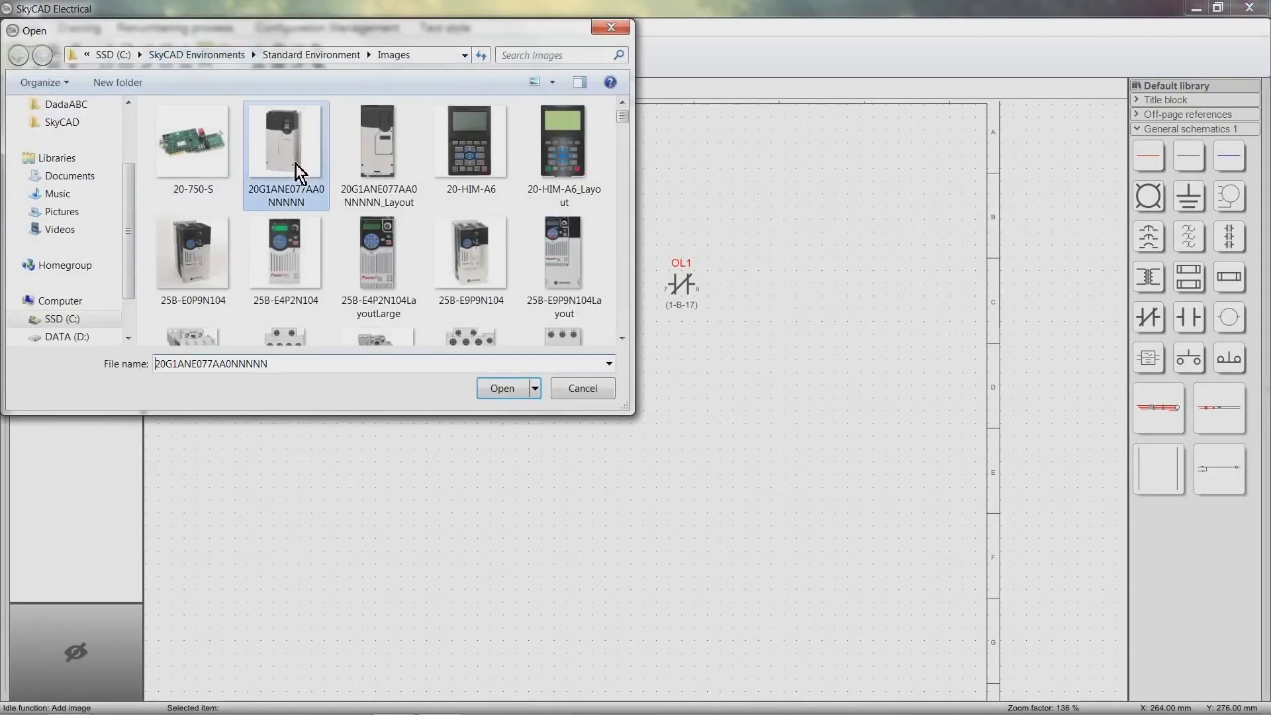
{"action": "left_click", "coordinate": [502, 390]}
{"action": "scroll", "coordinate": [457, 545], "scroll_direction": "down", "scroll_amount": 3}
{"action": "middle_click_drag", "start_coordinate": [447, 590], "coordinate": [582, 343]}
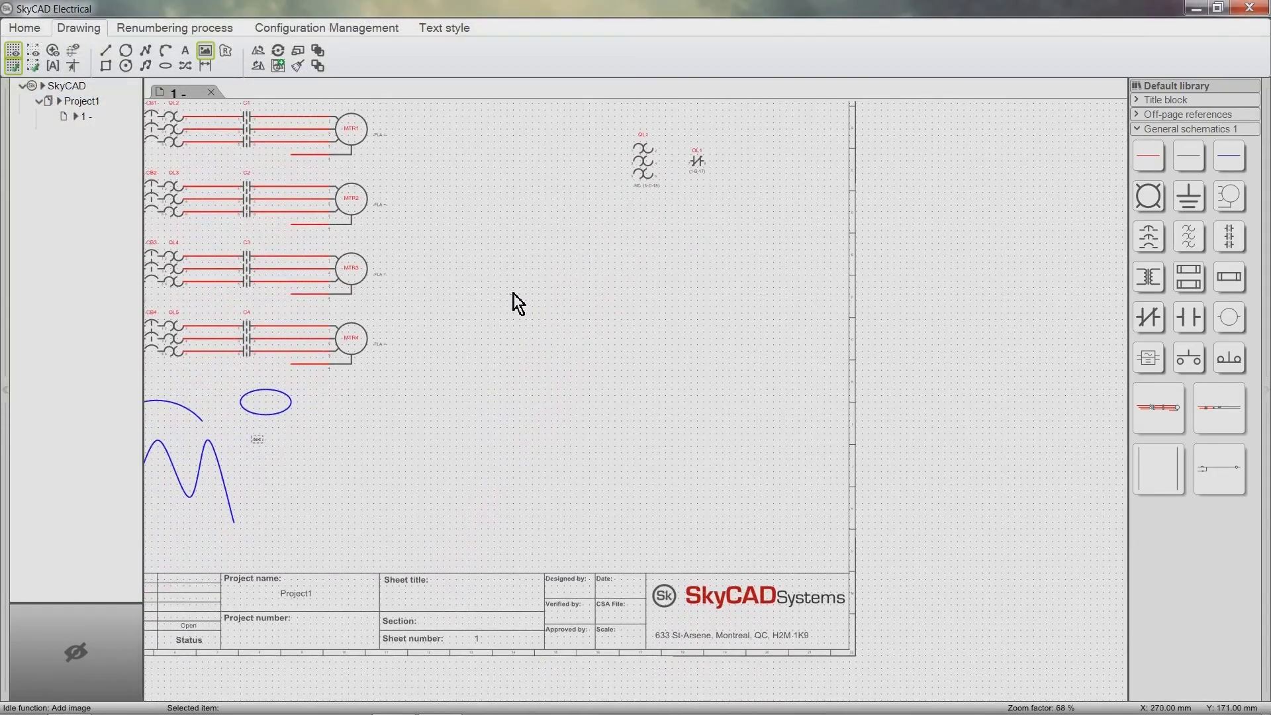
{"action": "left_click_drag", "start_coordinate": [500, 301], "coordinate": [755, 554]}
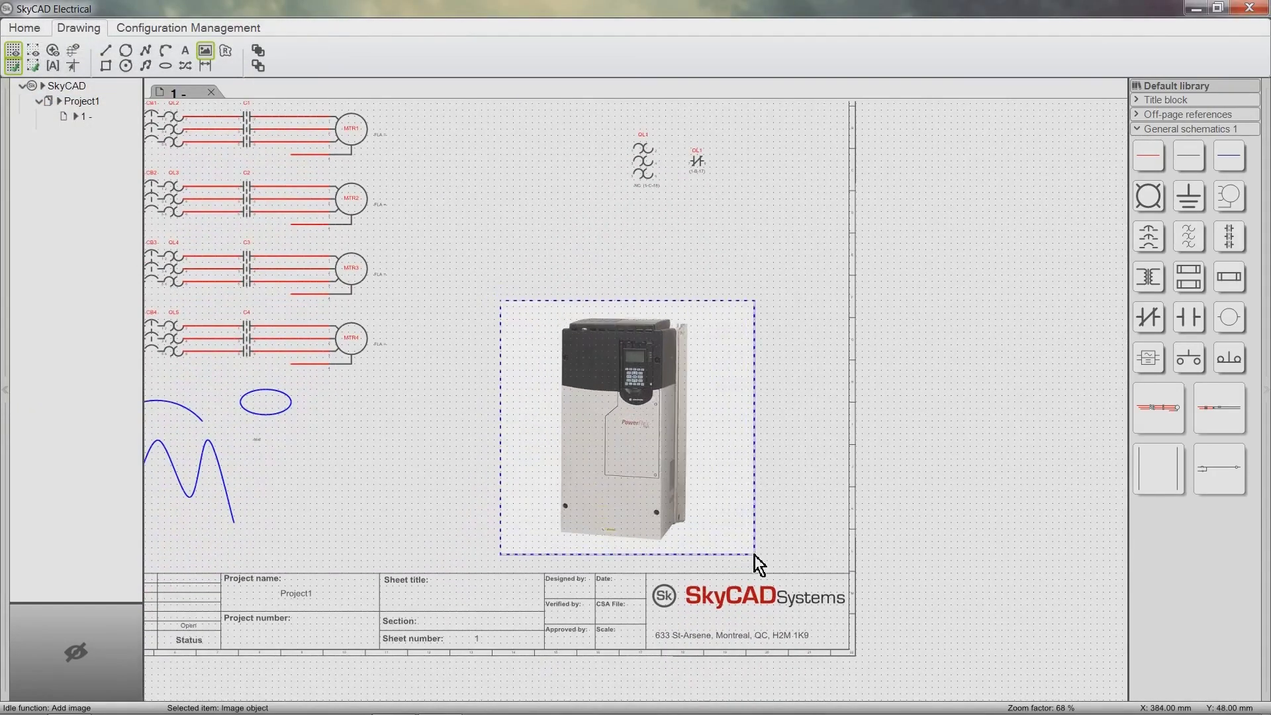
{"action": "key", "text": "Escape"}
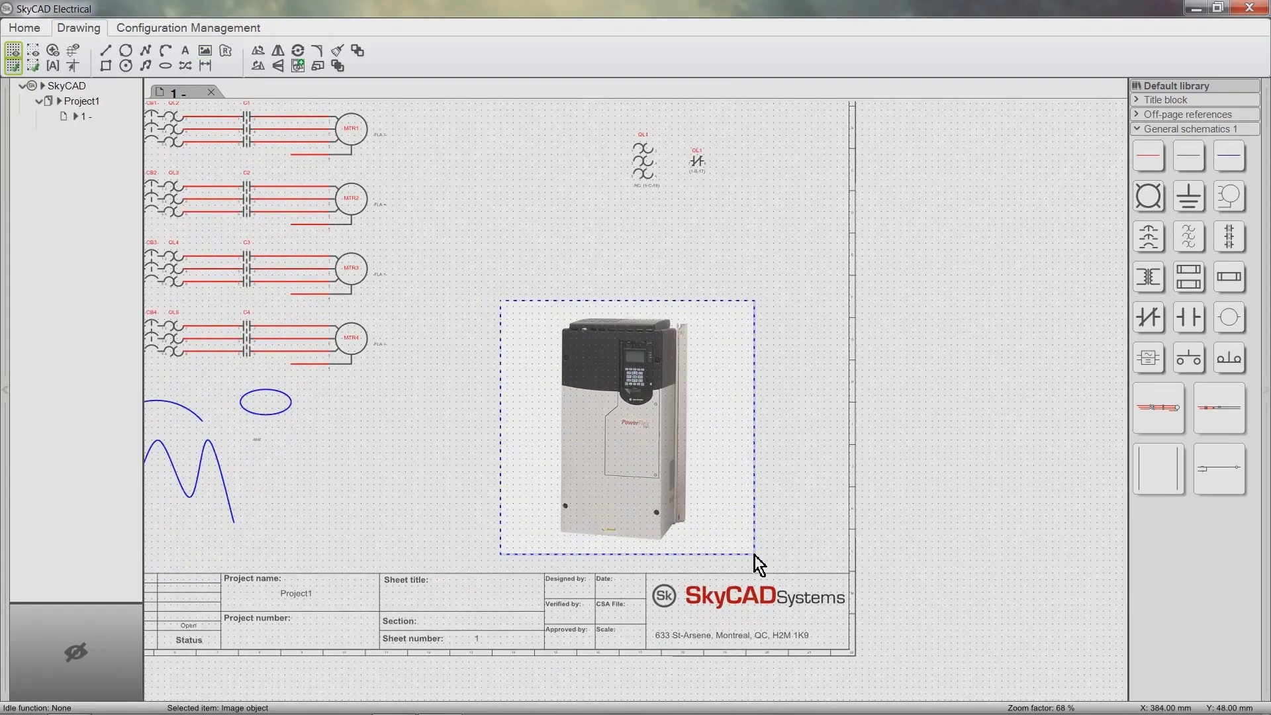
{"action": "left_click", "coordinate": [209, 68]}
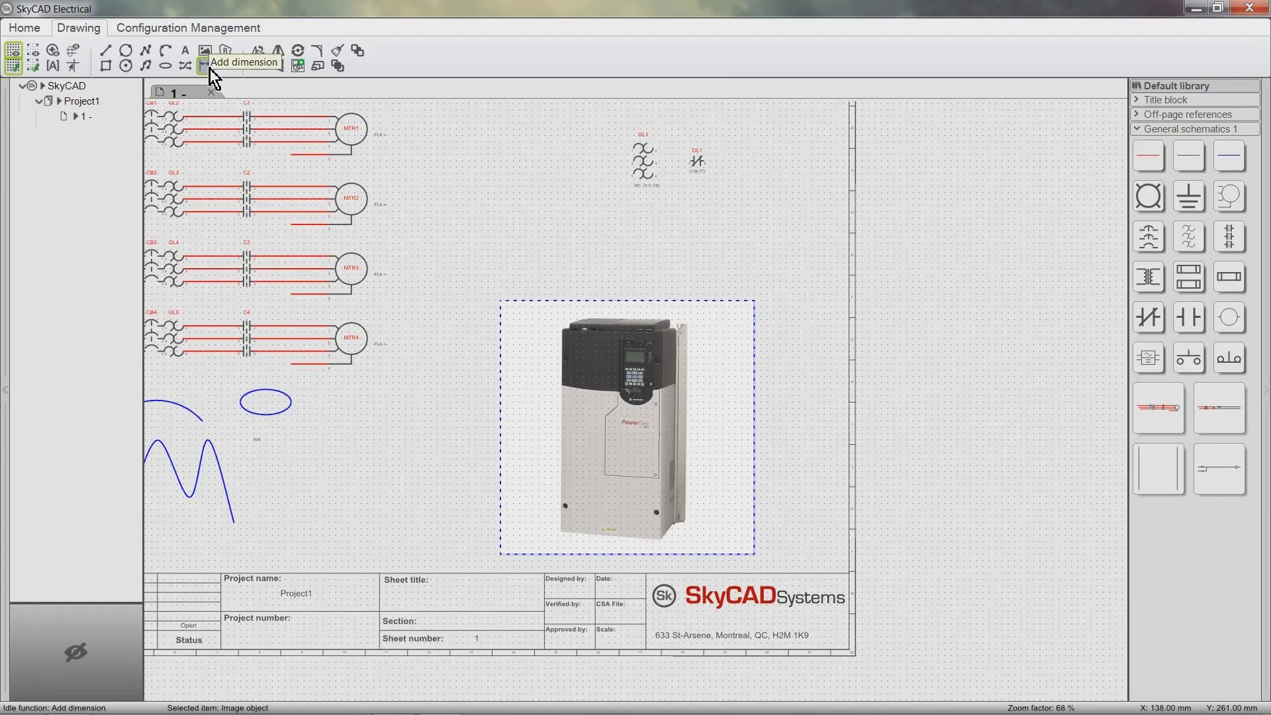
{"action": "left_click", "coordinate": [566, 313]}
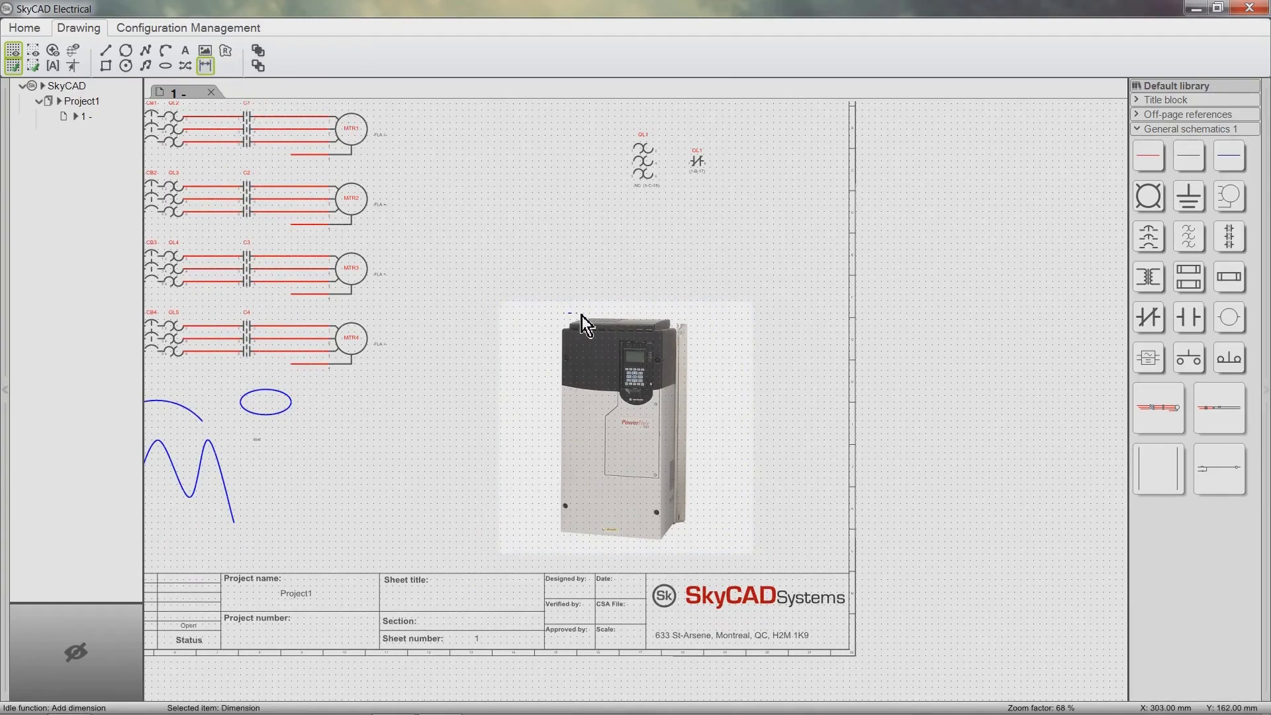
{"action": "left_click", "coordinate": [686, 314]}
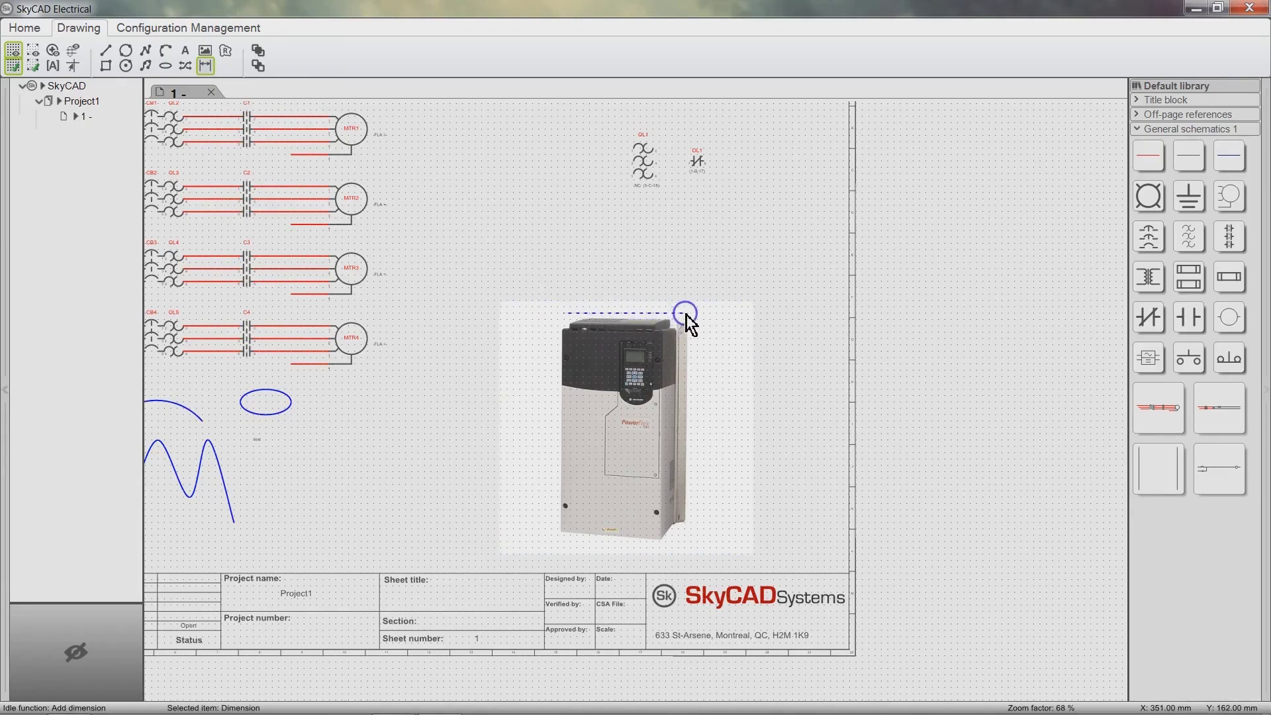
{"action": "left_click", "coordinate": [622, 255]}
{"action": "key", "text": "Escape"}
{"action": "left_click", "coordinate": [454, 304]}
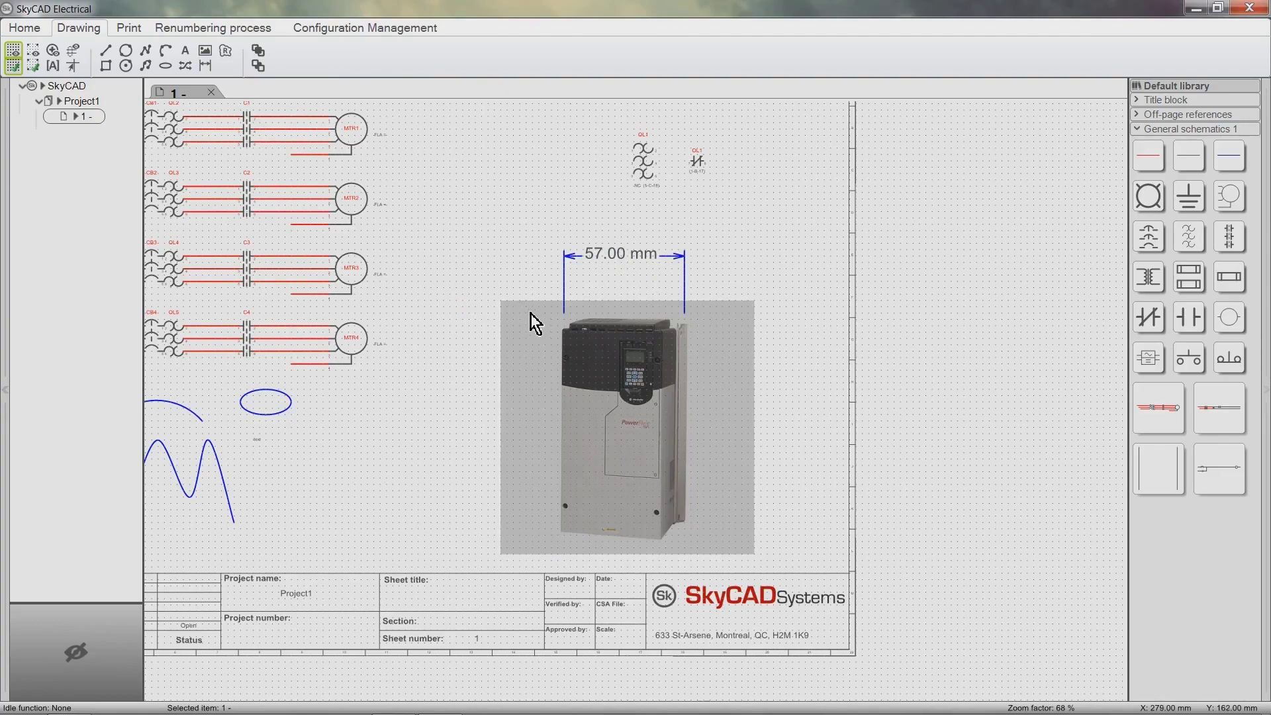
{"action": "double_click", "coordinate": [562, 292]}
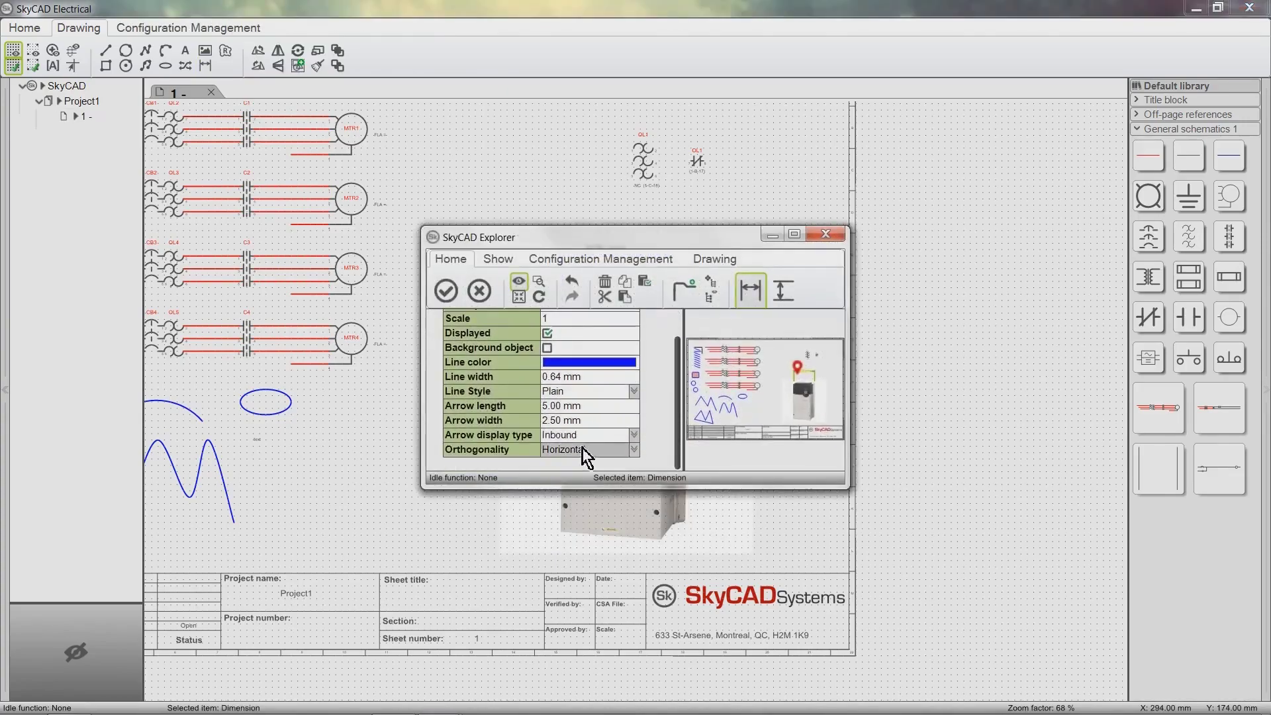
{"action": "left_click", "coordinate": [445, 289]}
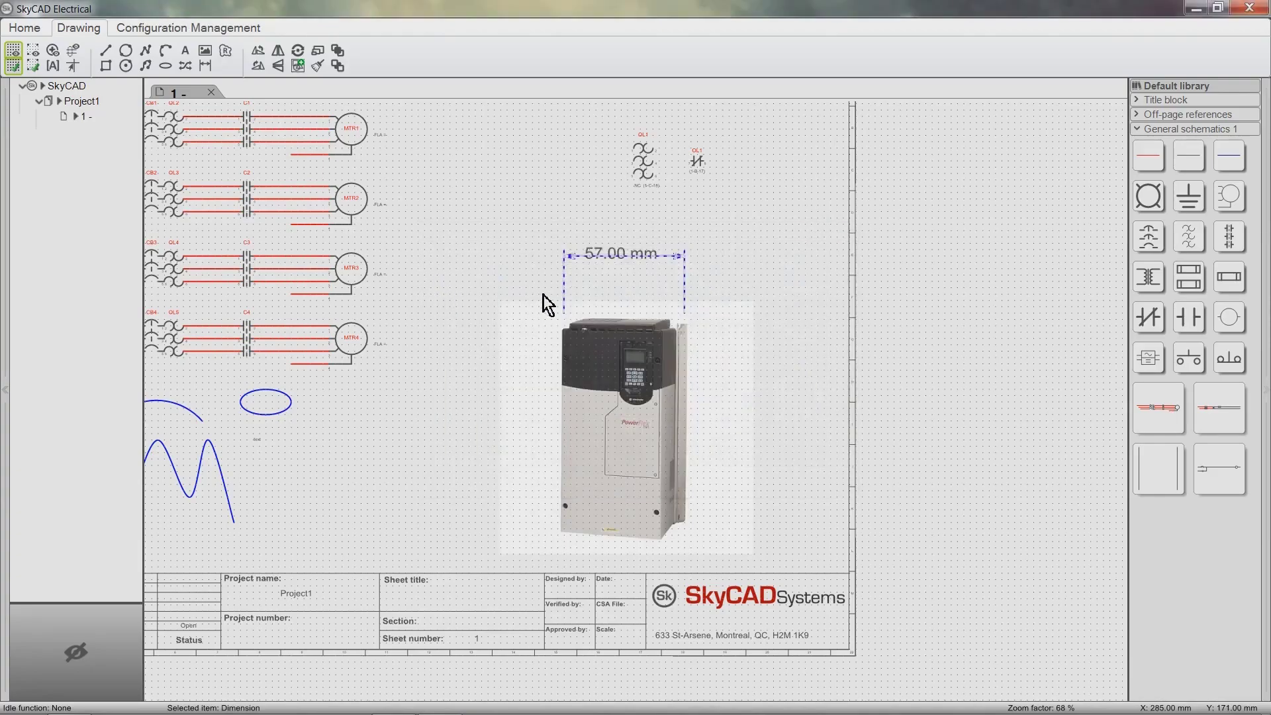
{"action": "key", "text": "Delete"}
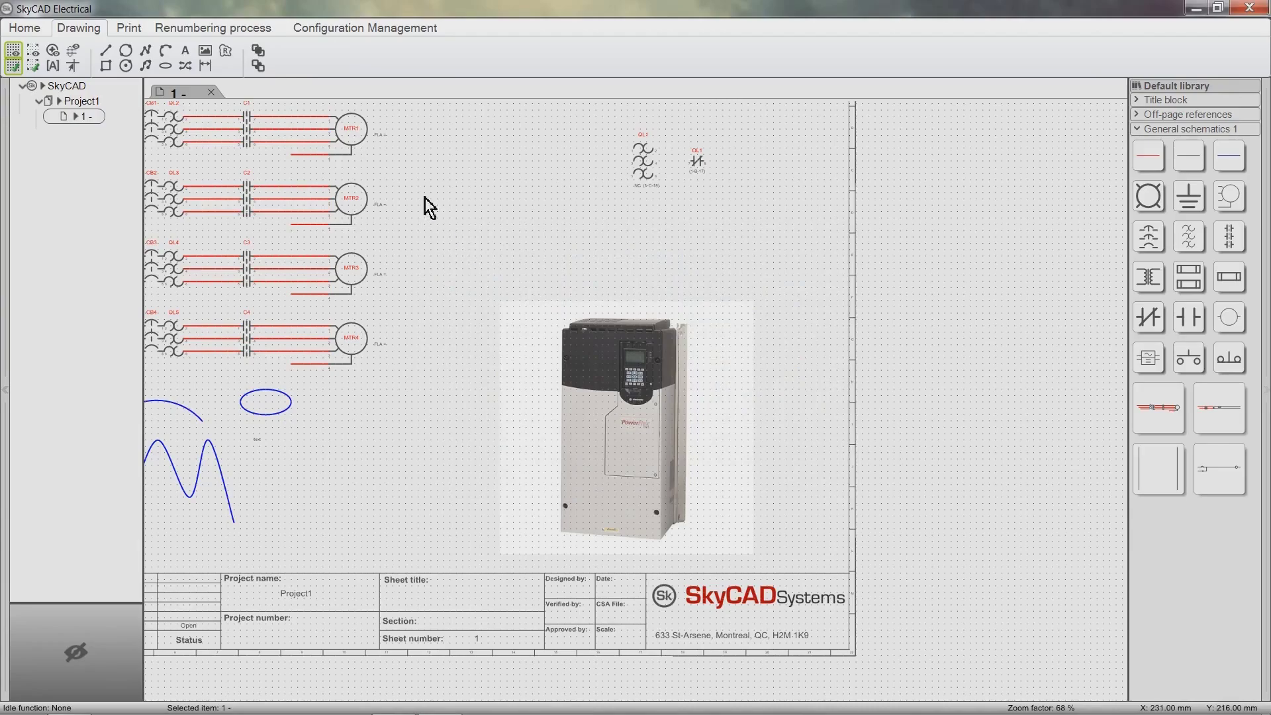
Step: Draw a closed four-corner revision cloud to the right of the top motor circuit
{"action": "left_click", "coordinate": [232, 58]}
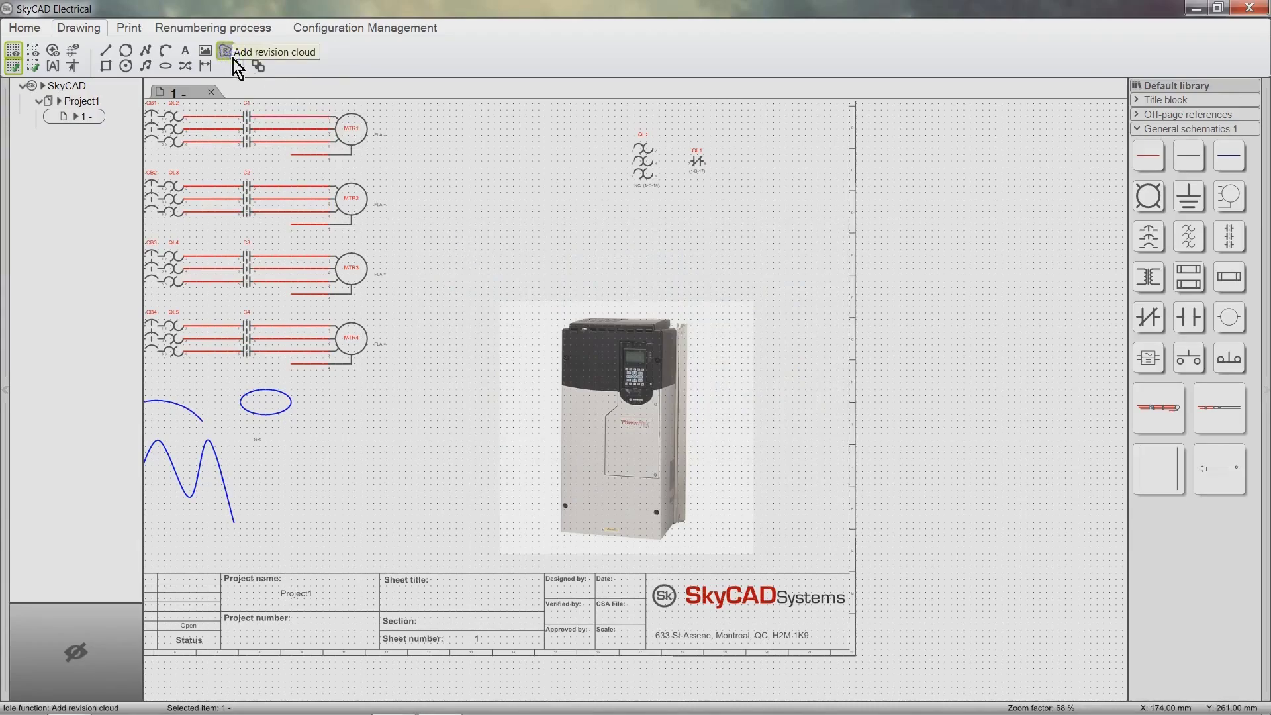
{"action": "left_click", "coordinate": [438, 143]}
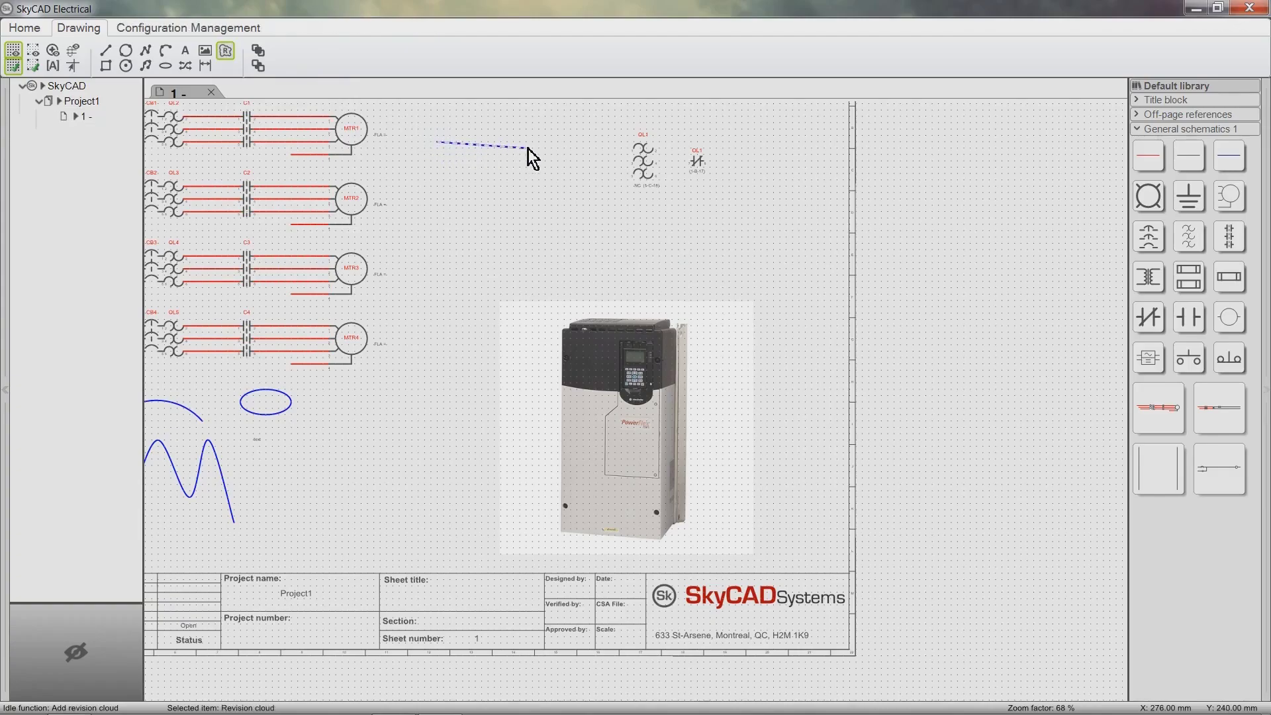
{"action": "left_click", "coordinate": [530, 147]}
{"action": "left_click", "coordinate": [539, 224]}
{"action": "left_click", "coordinate": [464, 233]}
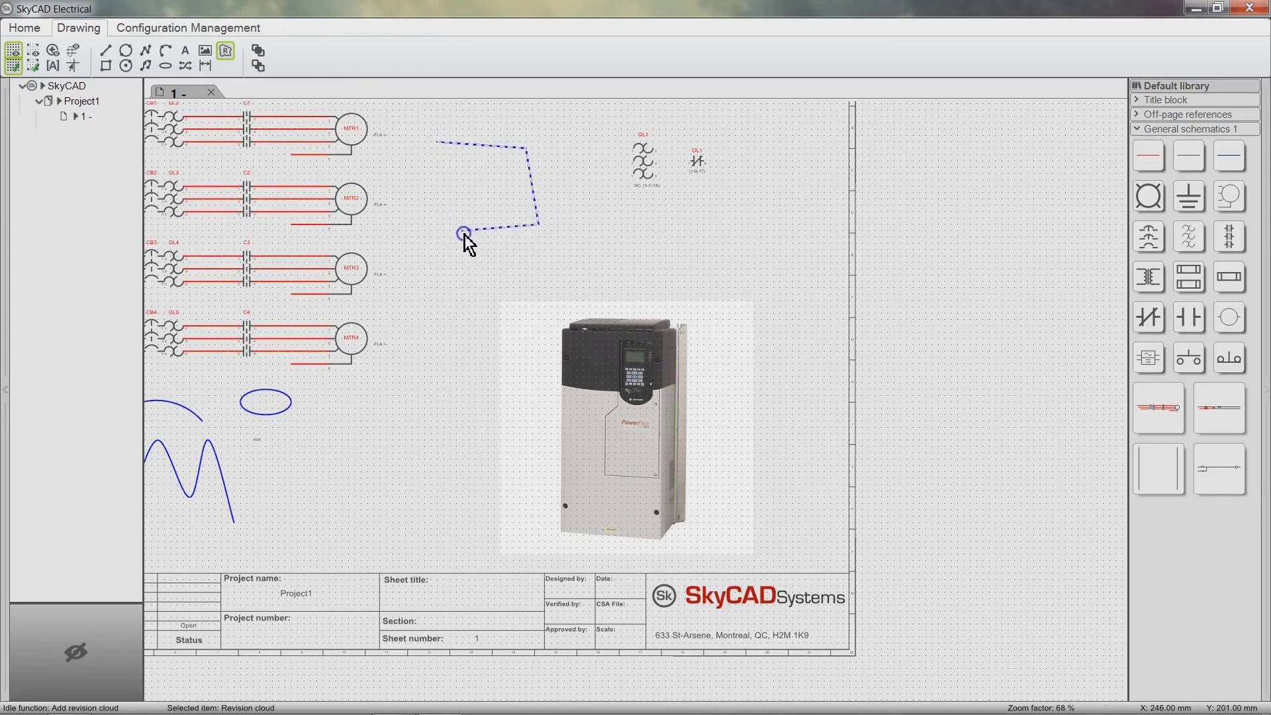
{"action": "double_click", "coordinate": [416, 186]}
{"action": "left_click", "coordinate": [489, 206]}
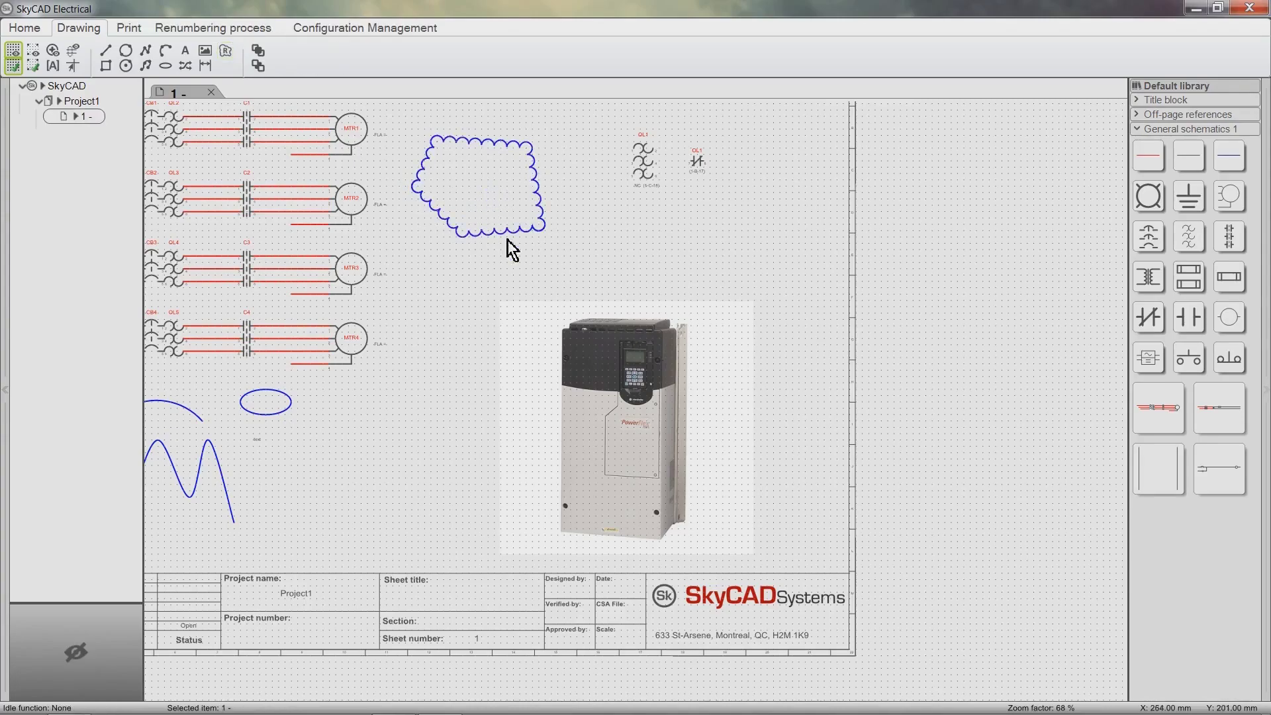
{"action": "left_click", "coordinate": [623, 403]}
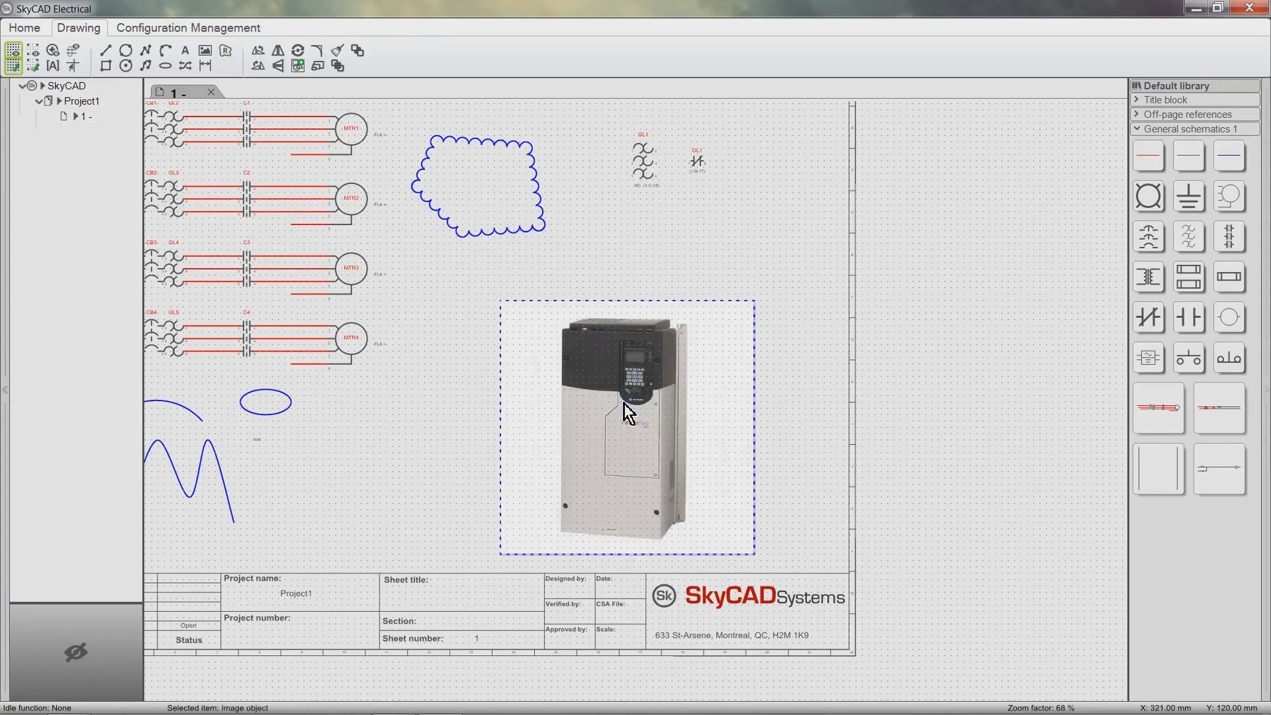
{"action": "left_click", "coordinate": [261, 65]}
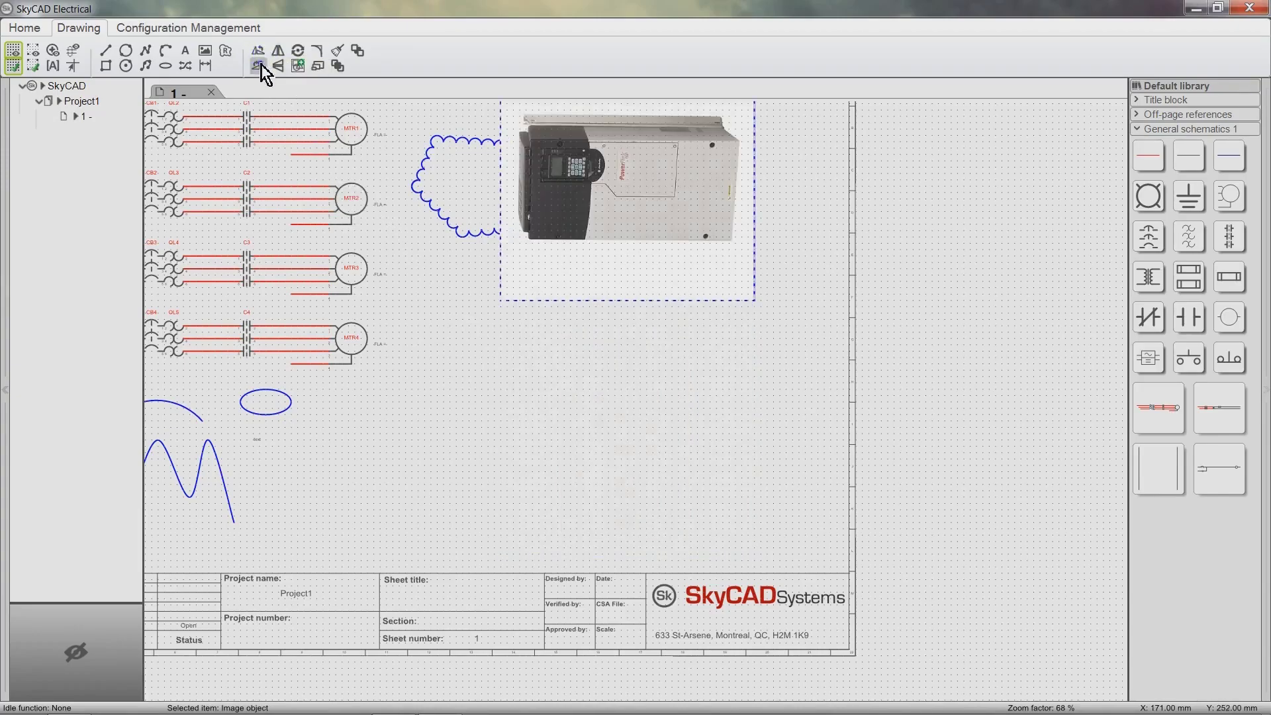
{"action": "key", "text": "ctrl+z"}
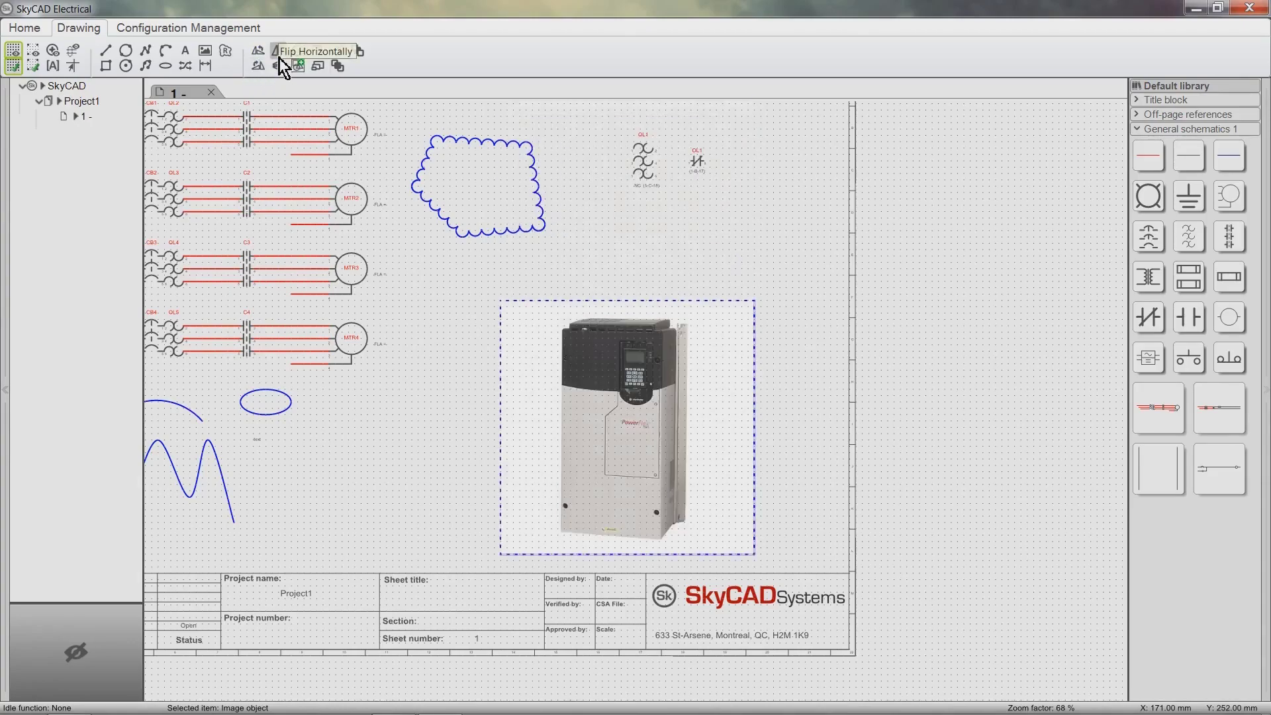
{"action": "left_click", "coordinate": [280, 57]}
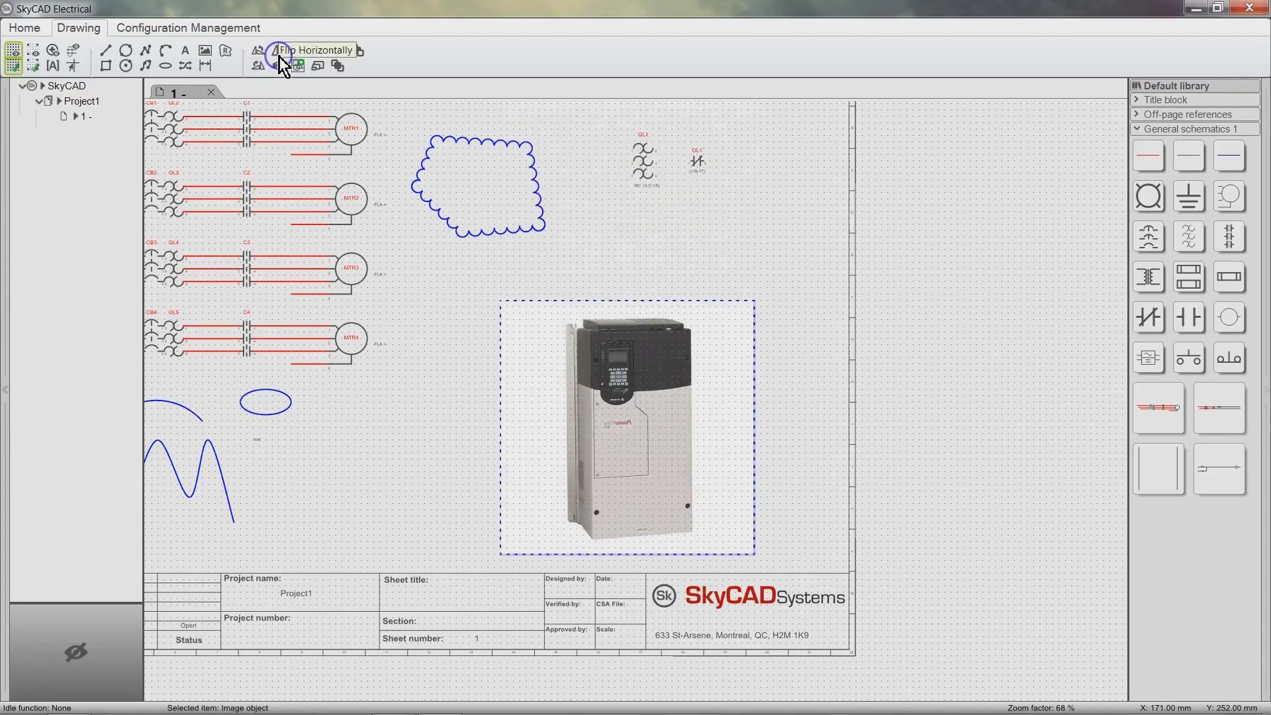
{"action": "key", "text": "ctrl+z"}
{"action": "left_click", "coordinate": [279, 69]}
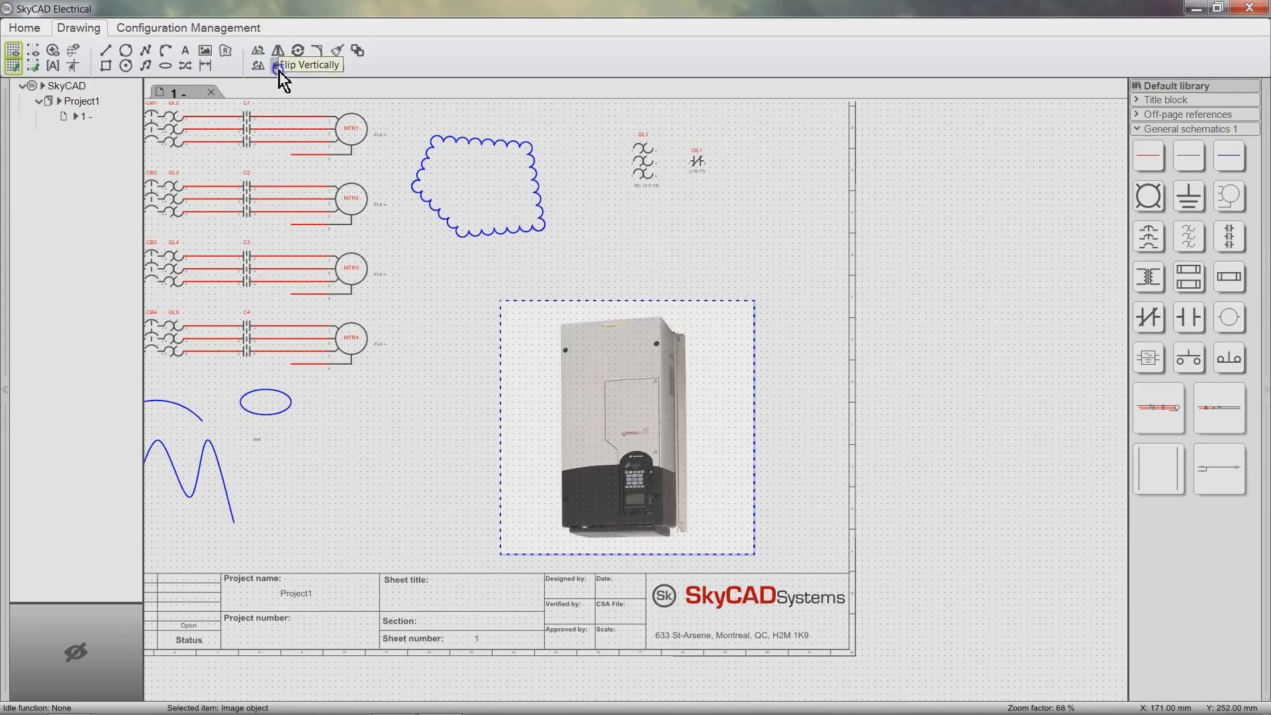
{"action": "left_click", "coordinate": [280, 69]}
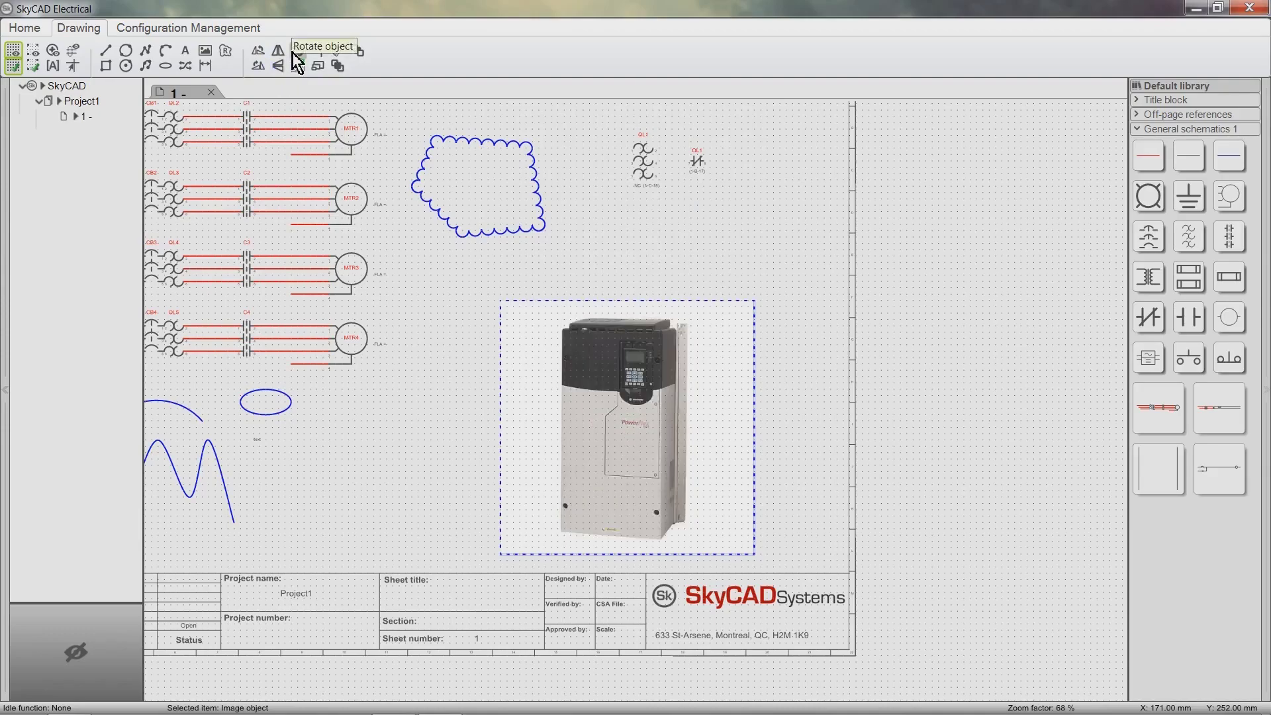
{"action": "left_click", "coordinate": [296, 51]}
{"action": "left_click", "coordinate": [569, 374]}
{"action": "left_click", "coordinate": [568, 375]}
{"action": "left_click", "coordinate": [568, 372]}
{"action": "left_click", "coordinate": [569, 369]}
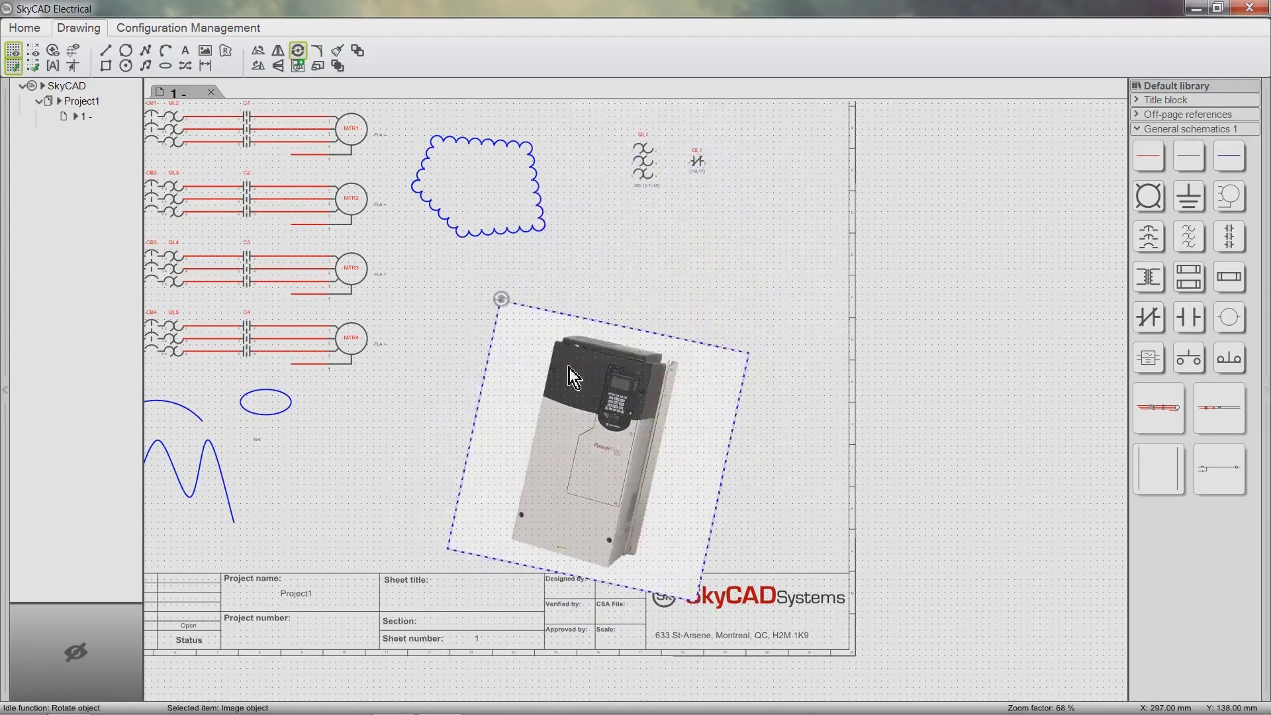
{"action": "left_click", "coordinate": [570, 367]}
{"action": "left_click", "coordinate": [570, 368]}
{"action": "key", "text": "Escape"}
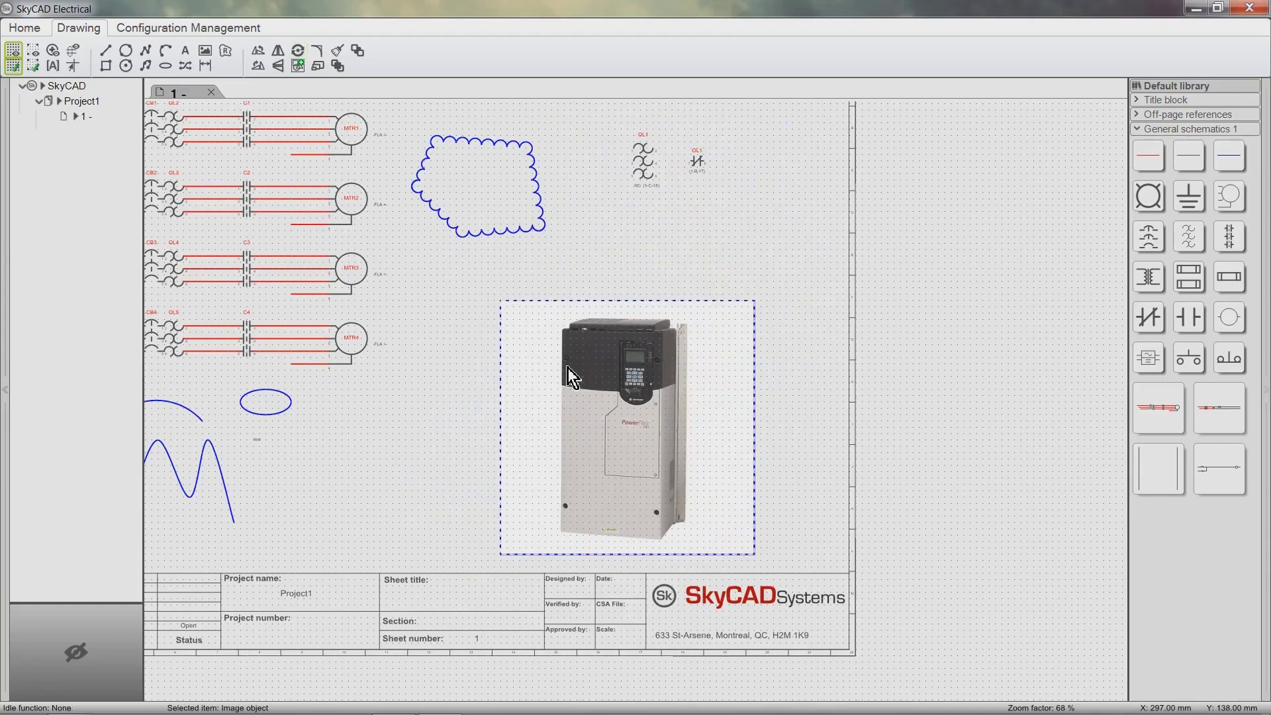
{"action": "mouse_move", "coordinate": [377, 409]}
{"action": "middle_mouse_down"}
{"action": "mouse_move", "coordinate": [647, 415]}
{"action": "mouse_move", "coordinate": [733, 431]}
{"action": "middle_mouse_up"}
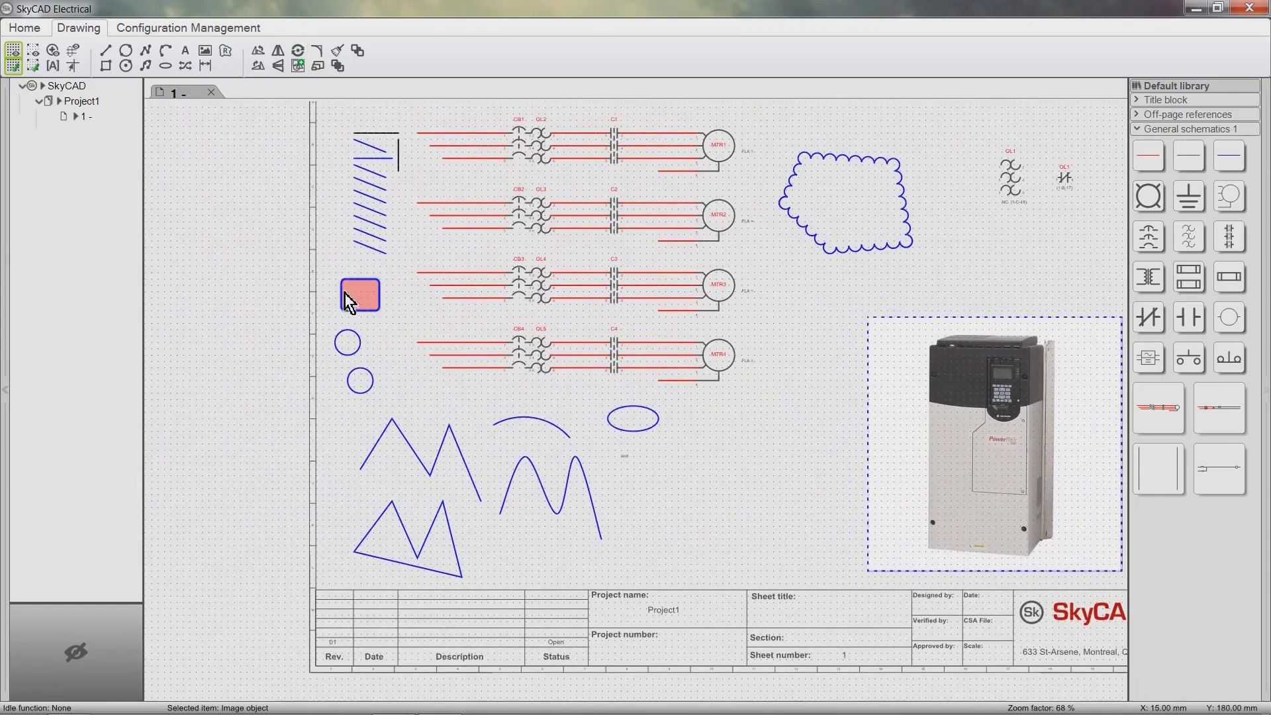
Step: Enlarge the pink rounded rectangle slightly with the Scale tool
{"action": "scroll", "coordinate": [344, 293], "scroll_direction": "up", "scroll_amount": 2}
{"action": "left_click", "coordinate": [375, 319]}
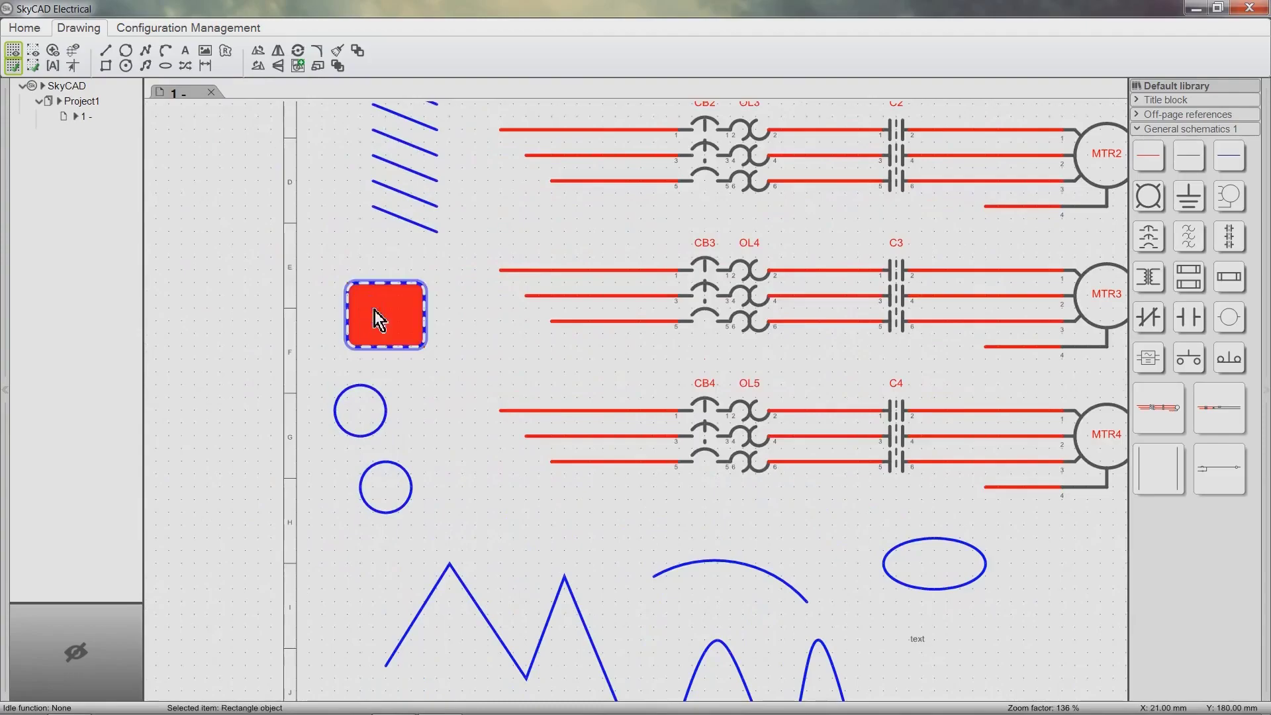
{"action": "left_click", "coordinate": [323, 56]}
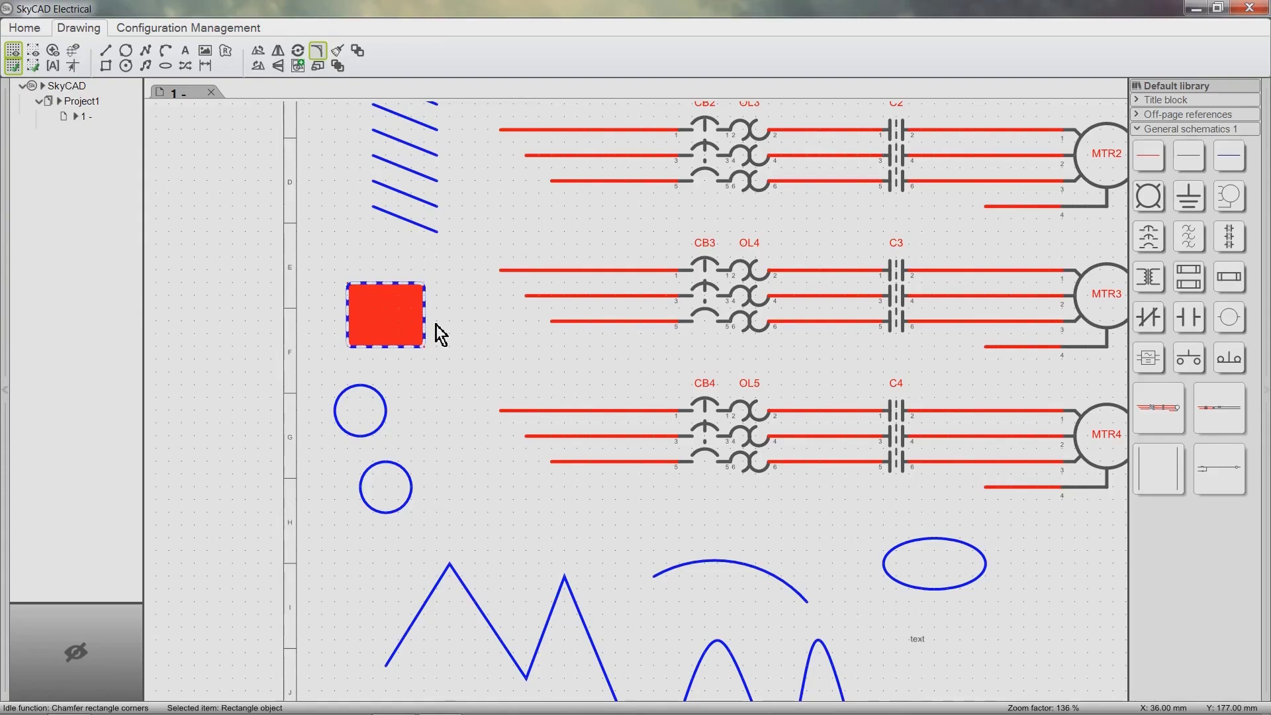
{"action": "key", "text": "Escape"}
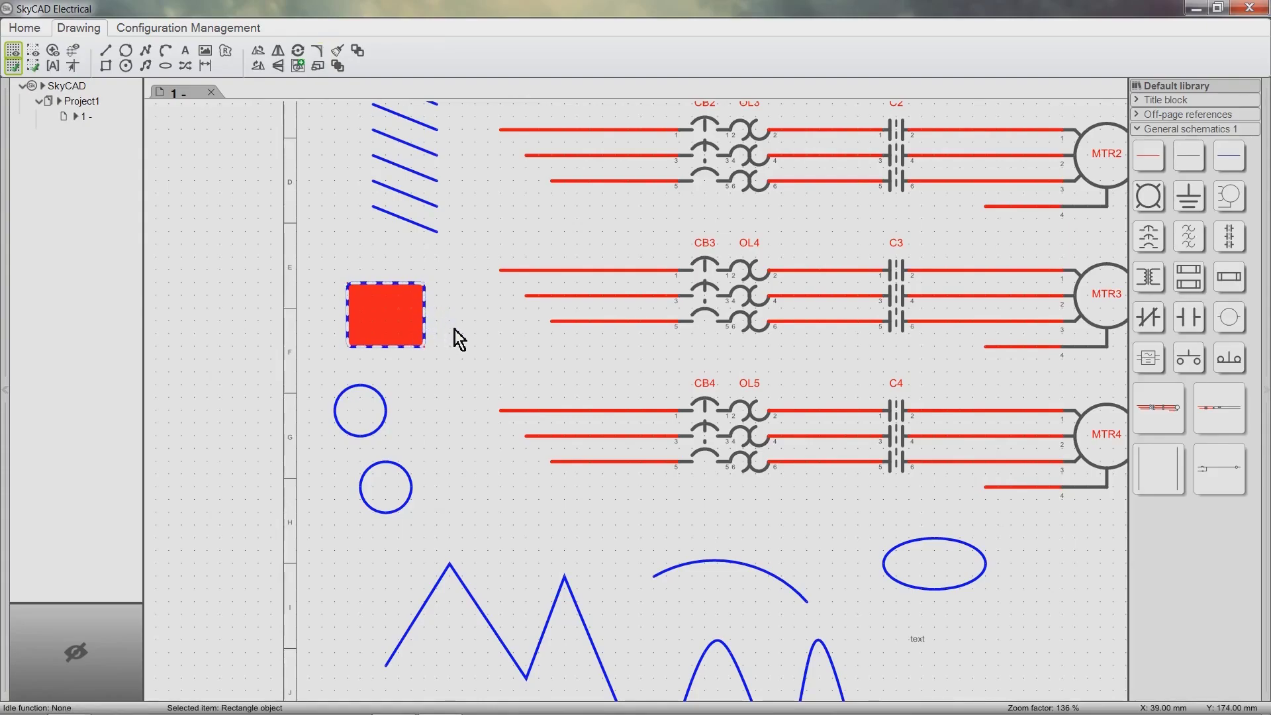
{"action": "left_click", "coordinate": [324, 70]}
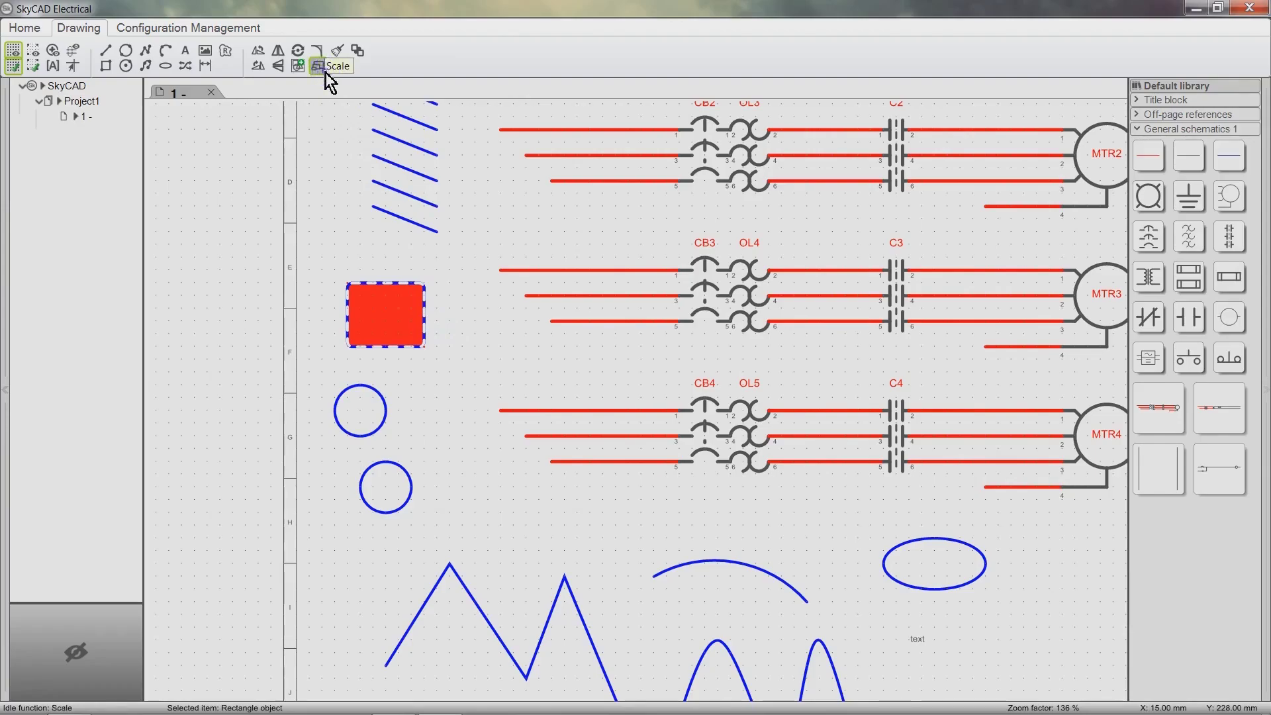
{"action": "left_click_drag", "start_coordinate": [451, 315], "coordinate": [488, 333]}
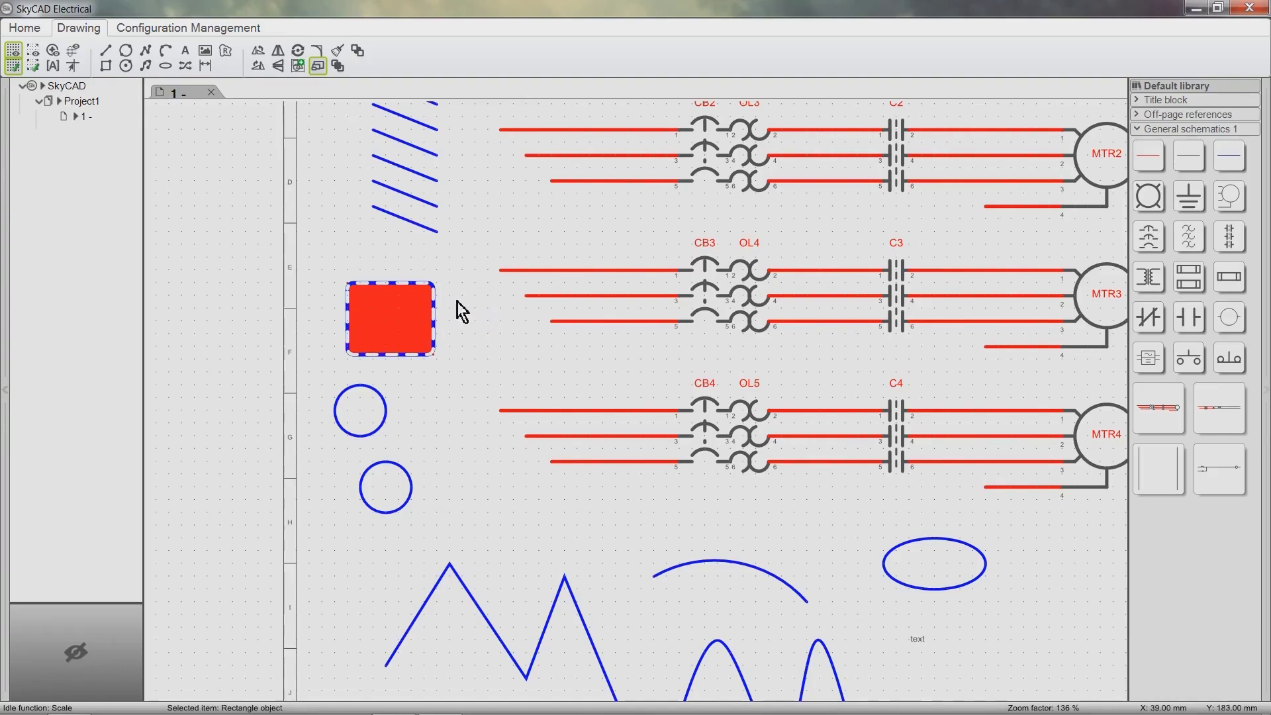
{"action": "left_click", "coordinate": [338, 67]}
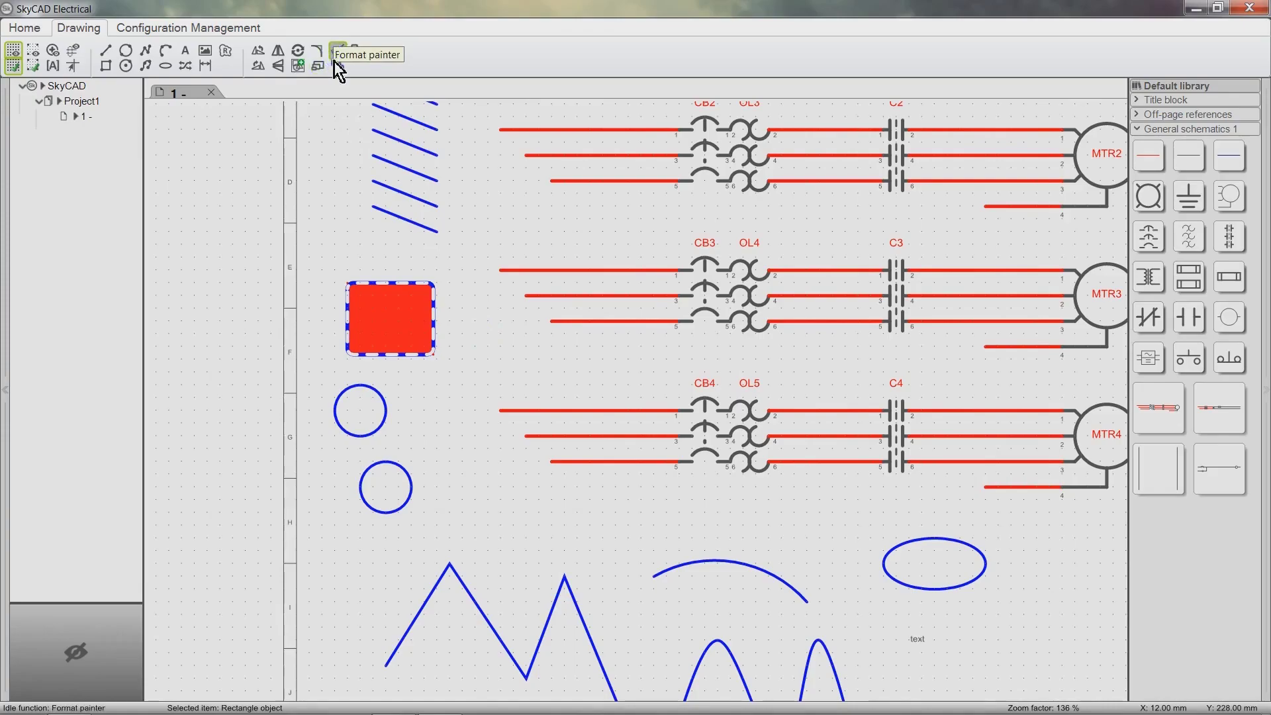
Step: Copy the rectangle's blue style onto the short vertical line and the top black line
{"action": "scroll", "coordinate": [480, 196], "scroll_direction": "down", "scroll_amount": 1}
{"action": "scroll", "coordinate": [482, 206], "scroll_direction": "up", "scroll_amount": 3}
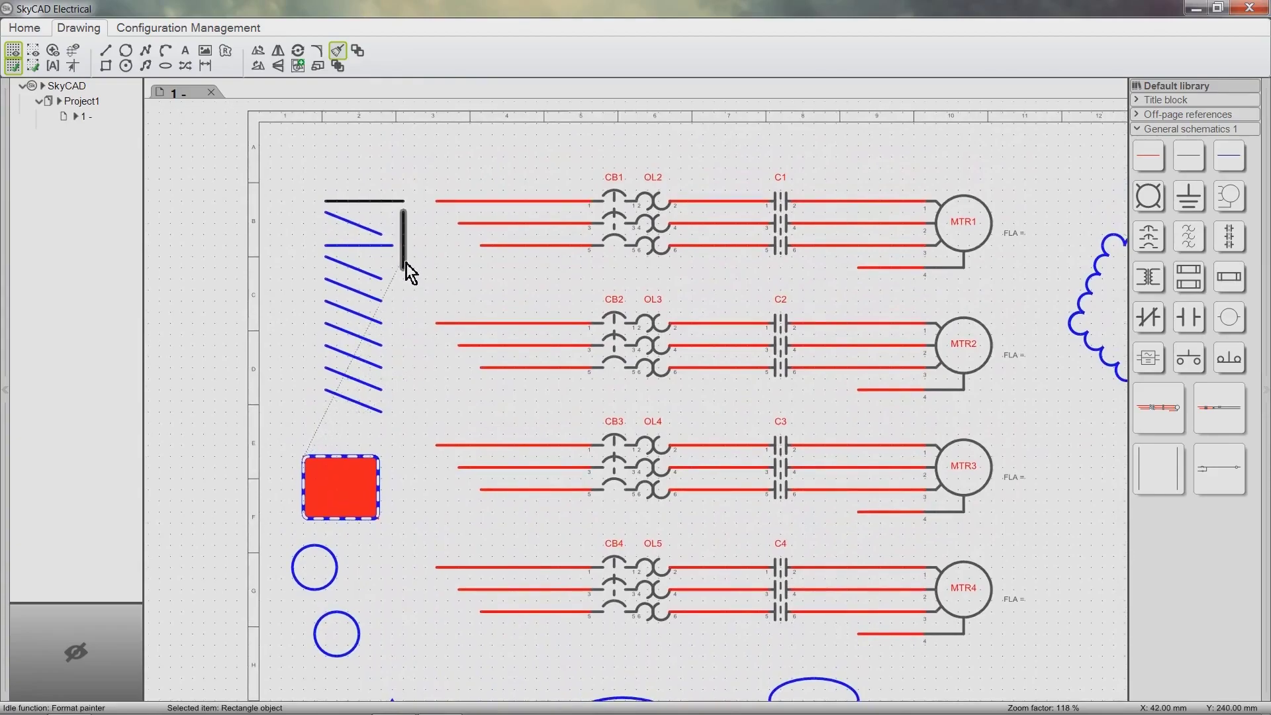
{"action": "left_click", "coordinate": [405, 262]}
{"action": "left_click", "coordinate": [389, 201]}
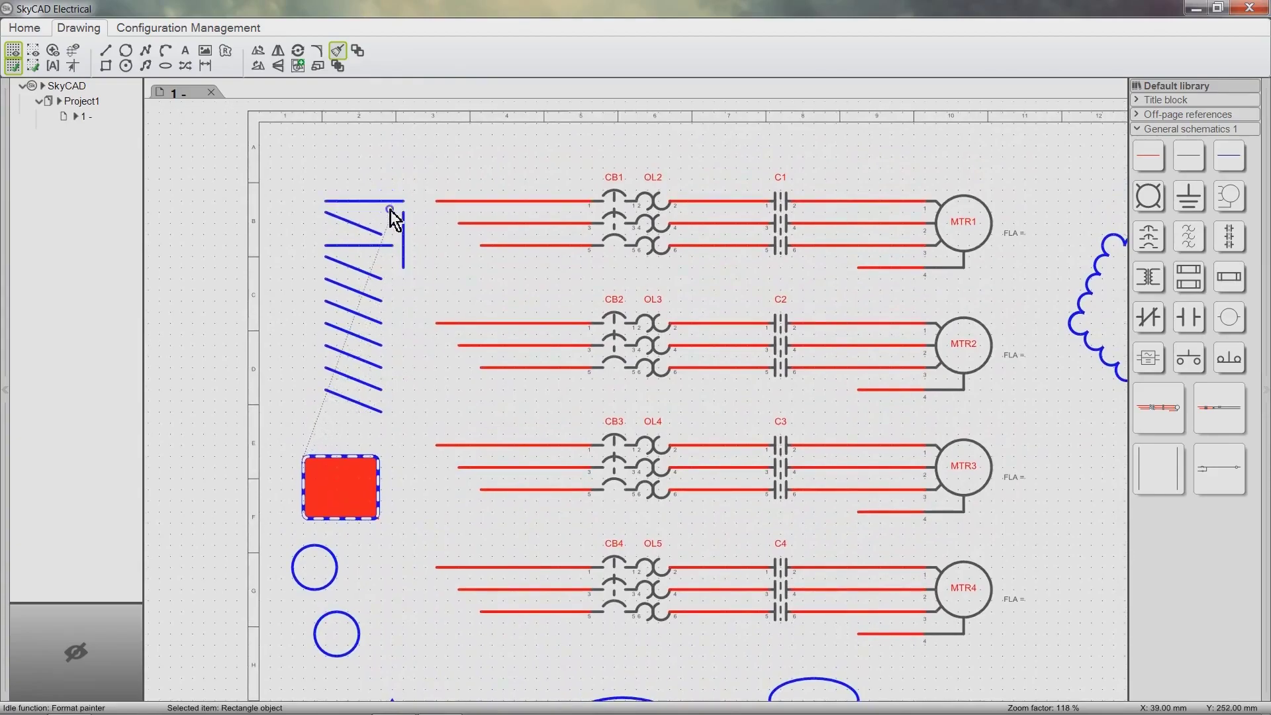
{"action": "key", "text": "Escape"}
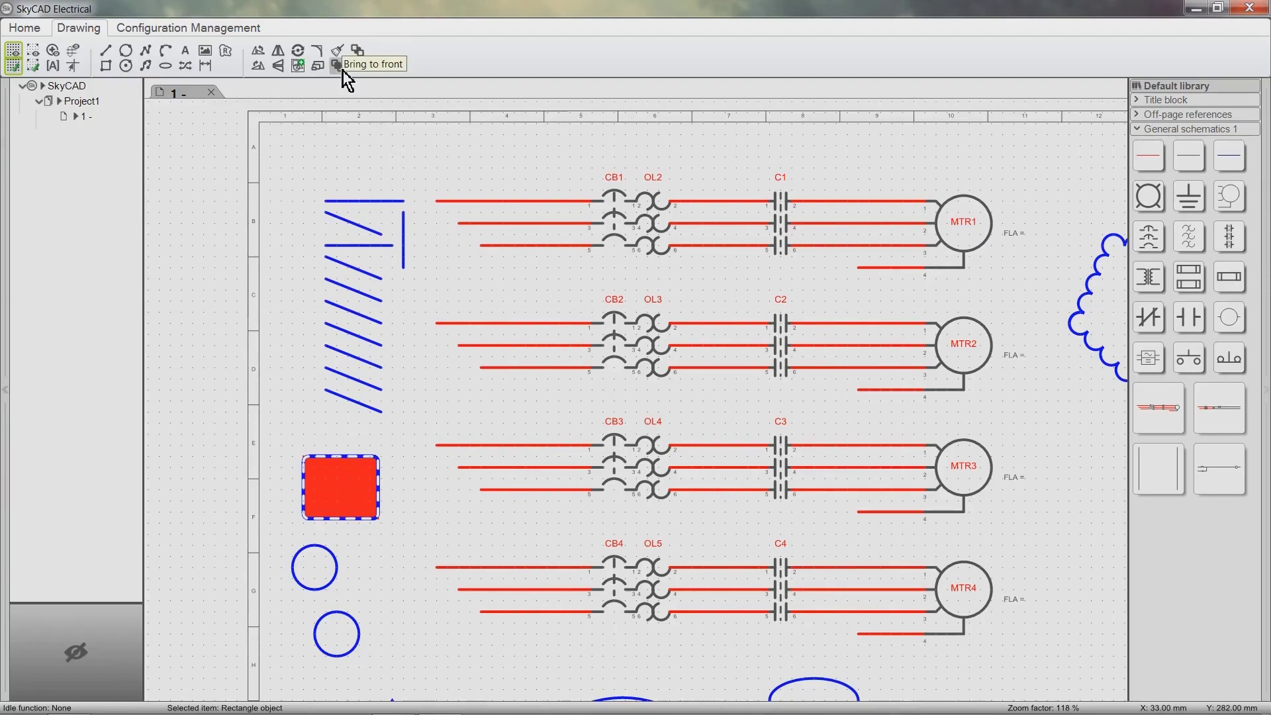
Step: Move the vertical blue line down so it crosses the upper circle
{"action": "left_click_drag", "start_coordinate": [406, 272], "coordinate": [301, 614]}
{"action": "scroll", "coordinate": [302, 615], "scroll_direction": "up", "scroll_amount": 3}
{"action": "scroll", "coordinate": [302, 615], "scroll_direction": "up", "scroll_amount": 4}
Step: Bring the vertical blue line to the front, over the upper circle's outline
{"action": "left_click", "coordinate": [395, 499]}
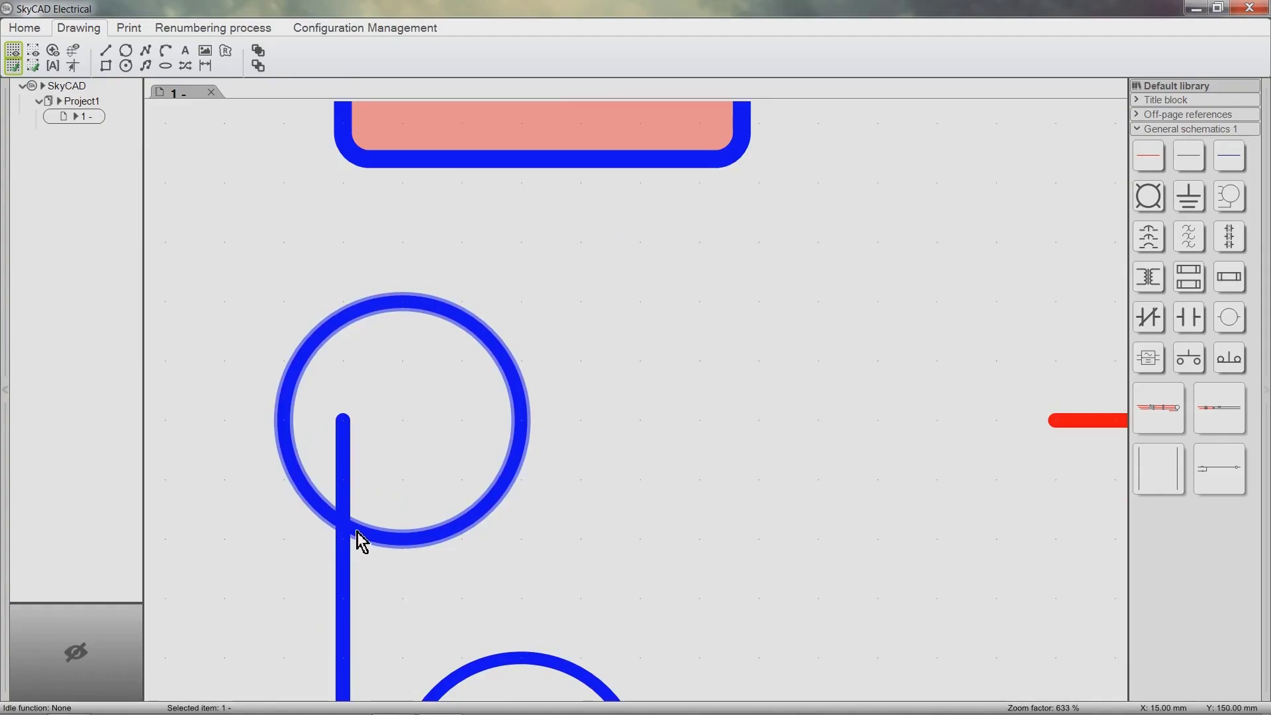
{"action": "left_click", "coordinate": [339, 557]}
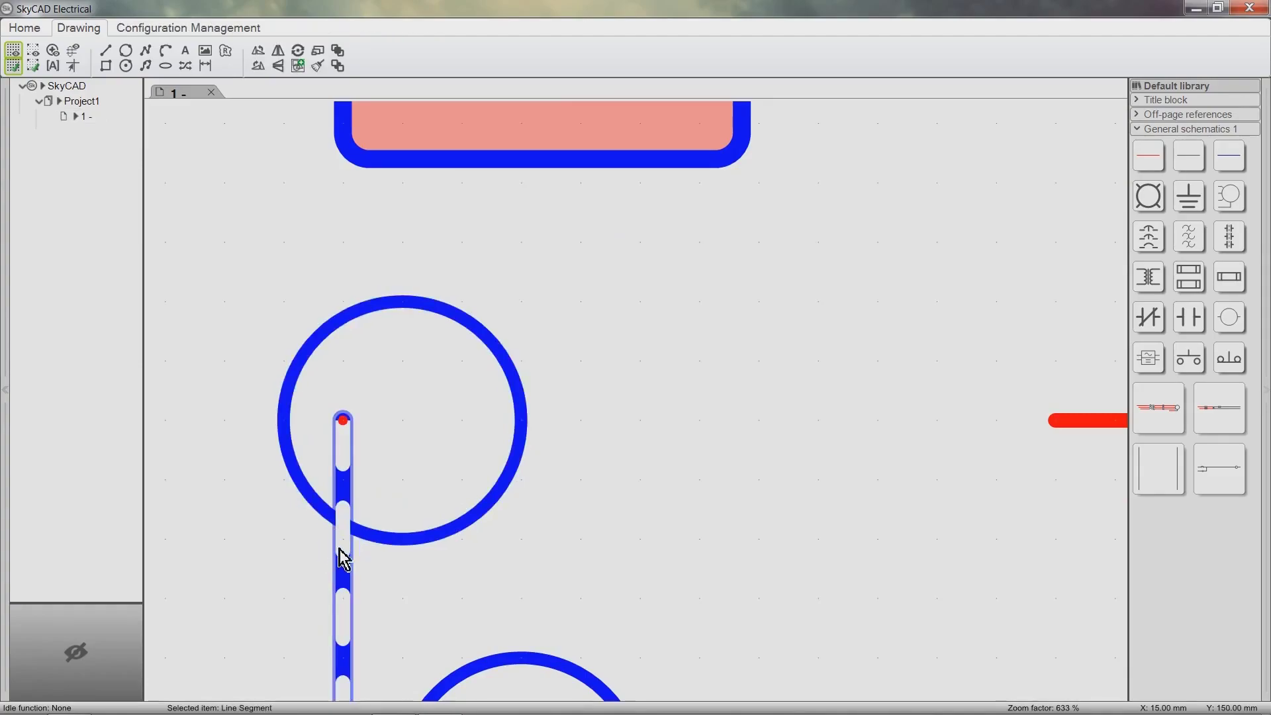
{"action": "left_click", "coordinate": [342, 60]}
{"action": "left_click", "coordinate": [396, 466]}
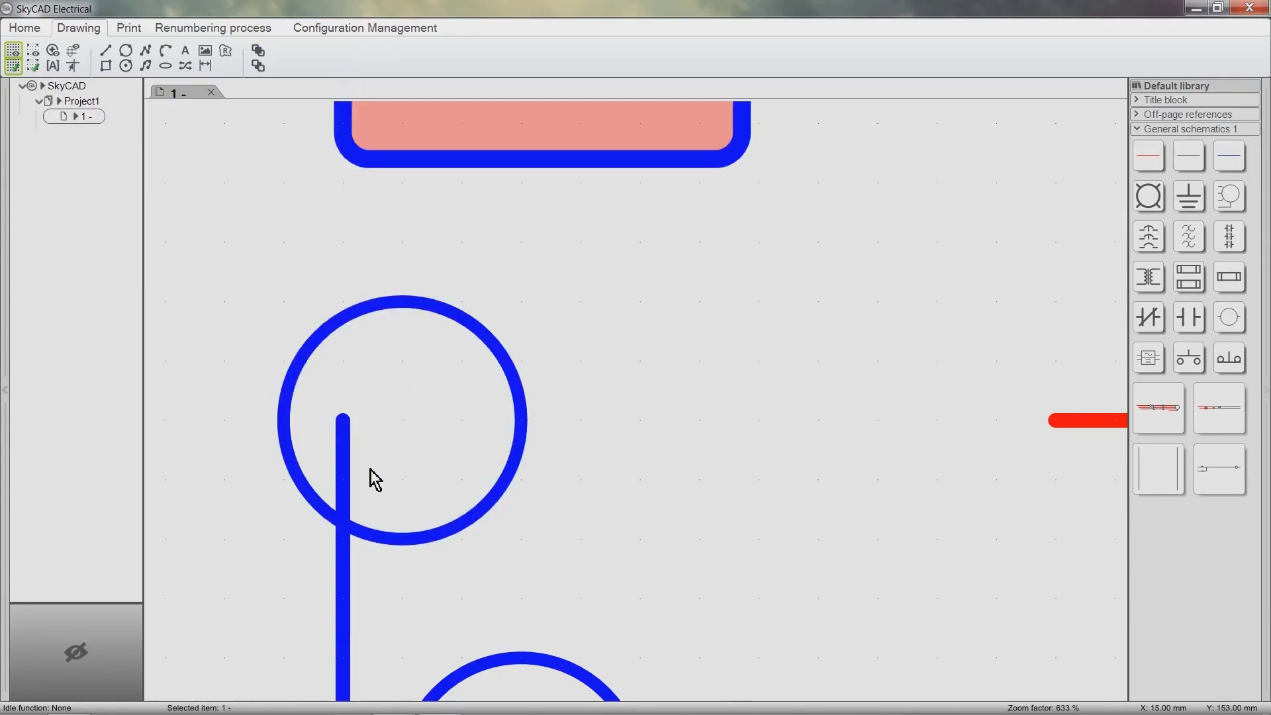